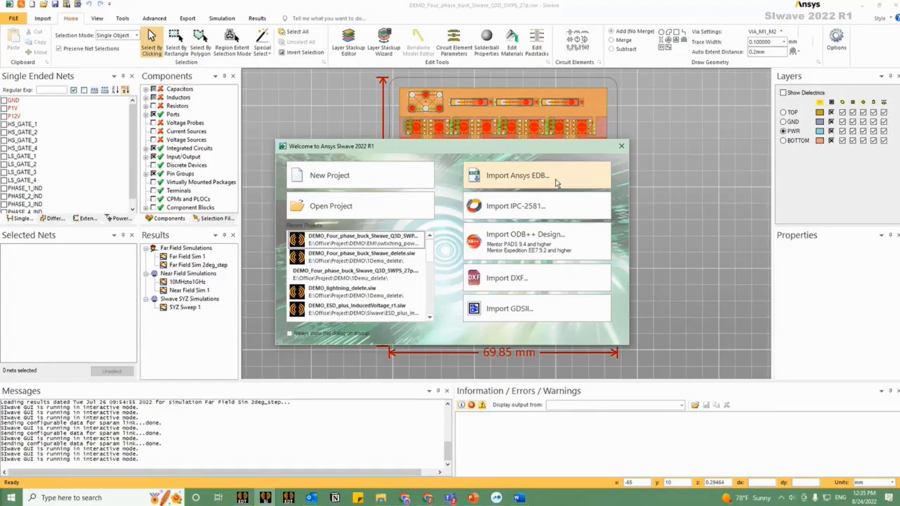
Step: Dismiss the welcome screen and use the SIwave Workflow Wizard to verify the board's layer stackup
left_click(621, 146)
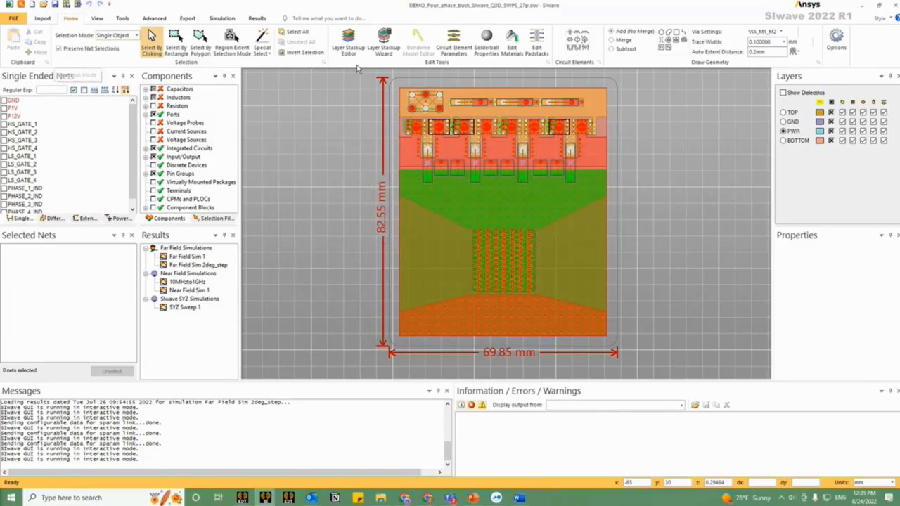
left_click(21, 5)
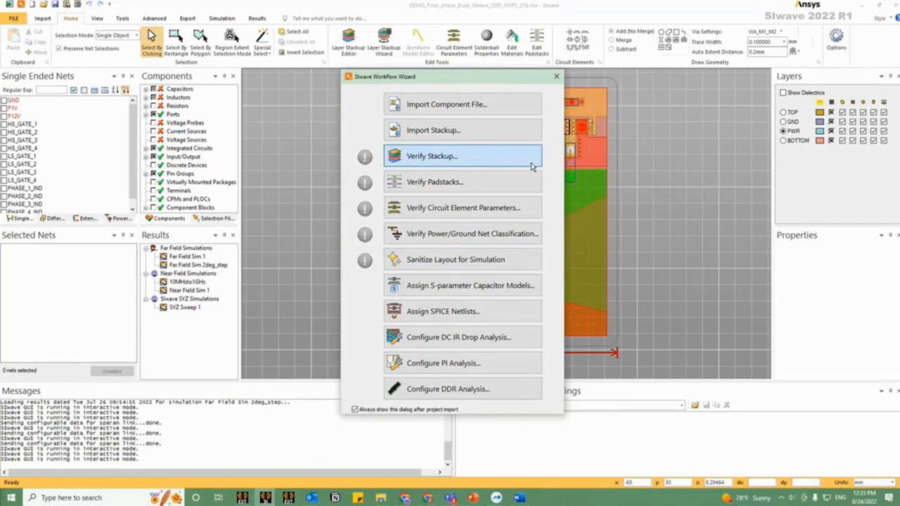
left_click(472, 161)
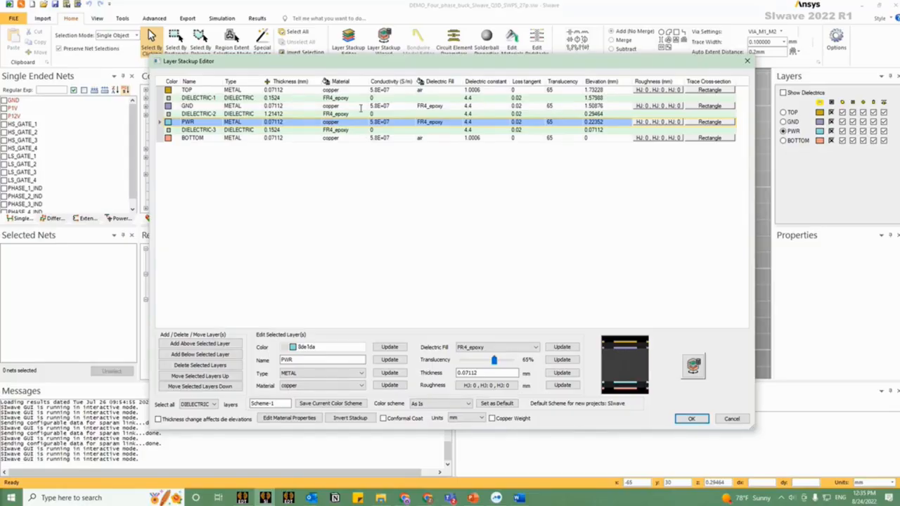
left_click_drag(425, 62, 395, 63)
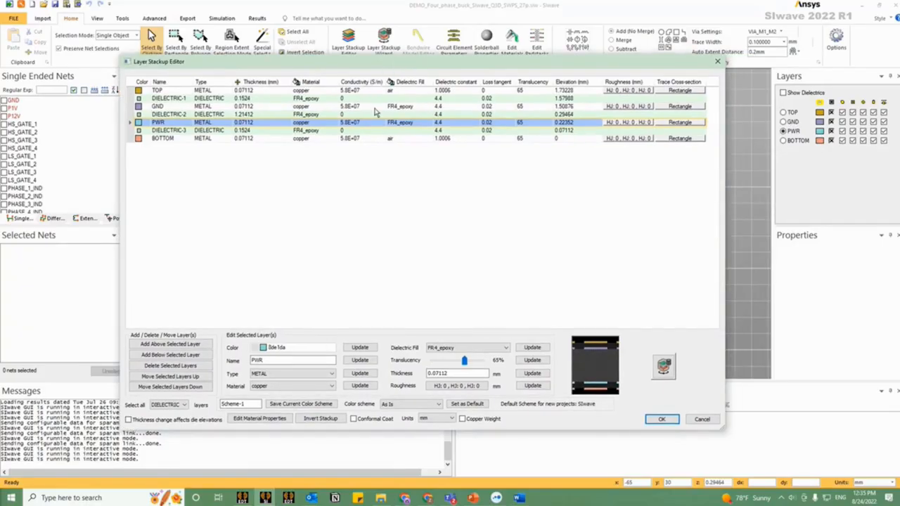
left_click(717, 61)
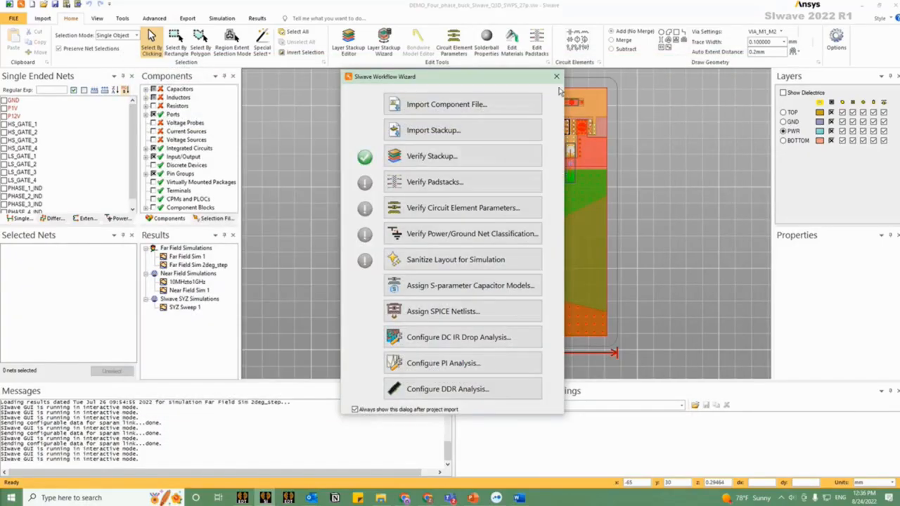
Step: Verify the padstacks from the wizard, inspecting the SMD_TOP_RecX75Y165 and PAD_M1_M4_X80Y80H56 definitions
left_click_drag(535, 77, 300, 78)
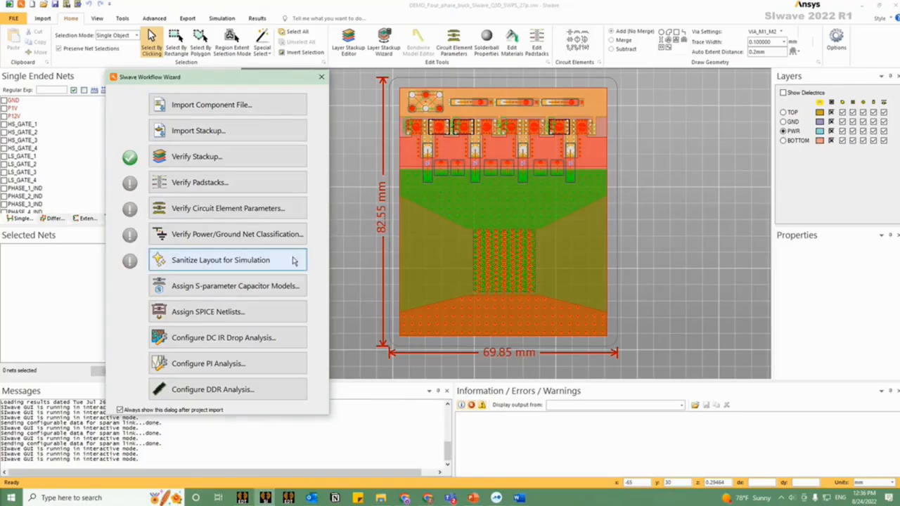
left_click(246, 183)
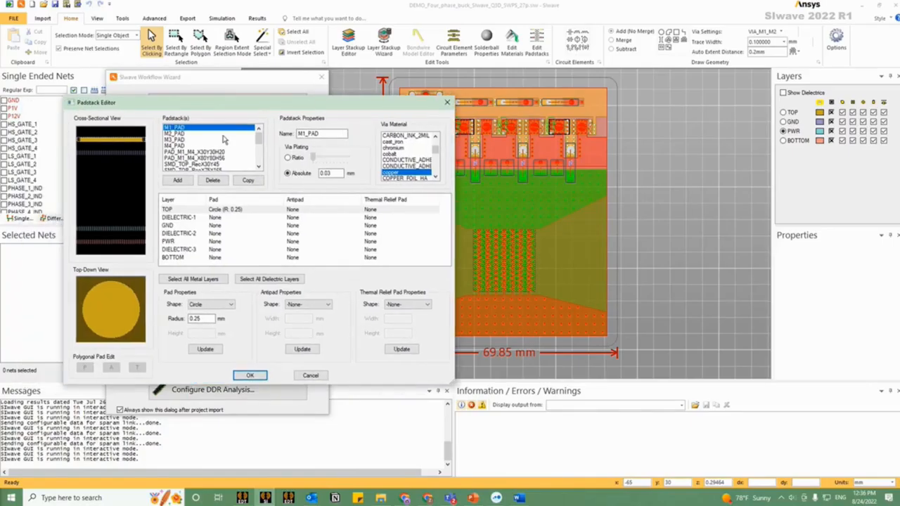
left_click(223, 144)
left_click(214, 170)
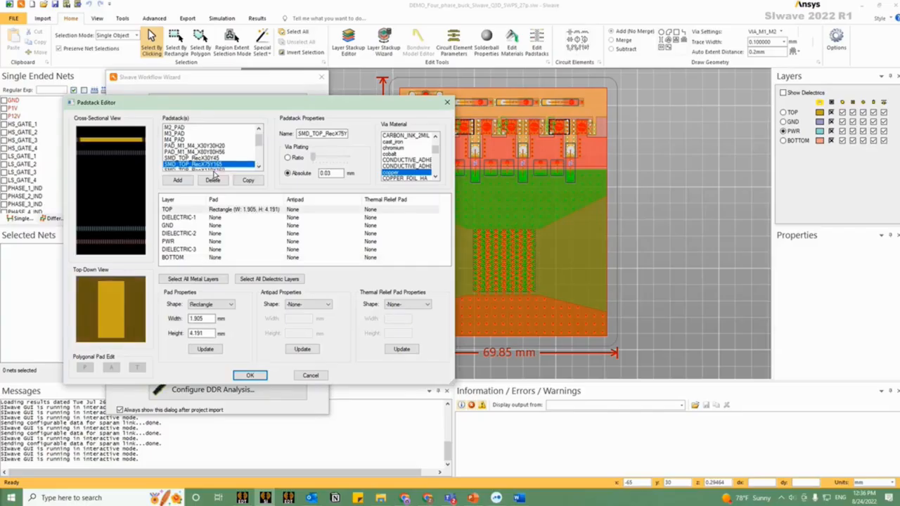
left_click(225, 153)
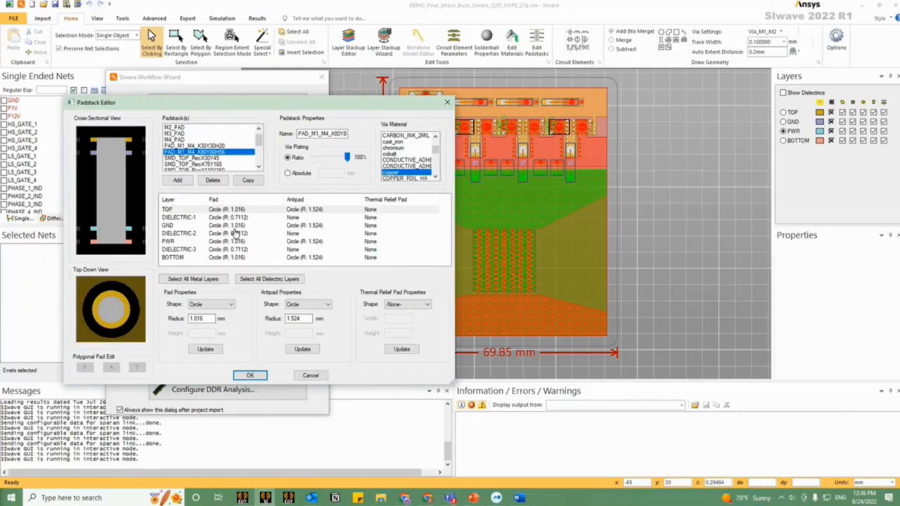
left_click(445, 104)
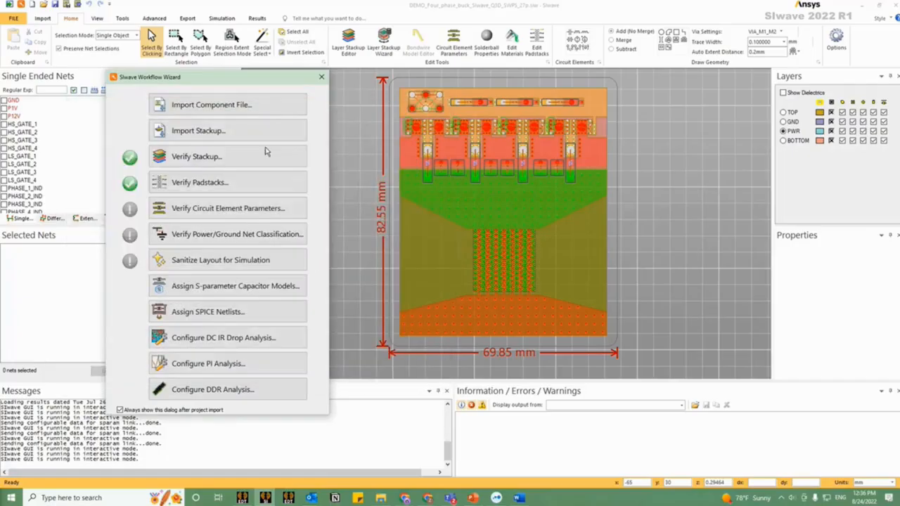
Step: Verify the circuit element parameters by reviewing the capacitor, inductor and resistor lists
left_click(233, 217)
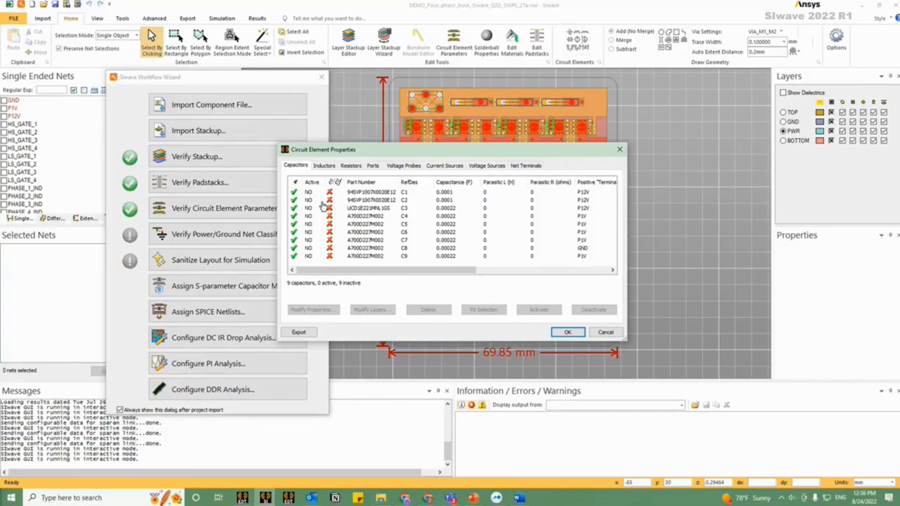
left_click(329, 166)
left_click(348, 166)
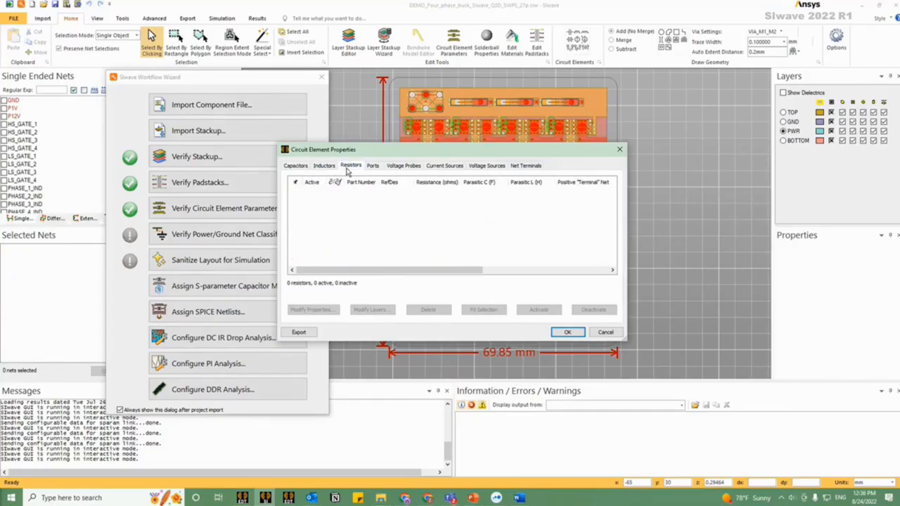
left_click(304, 166)
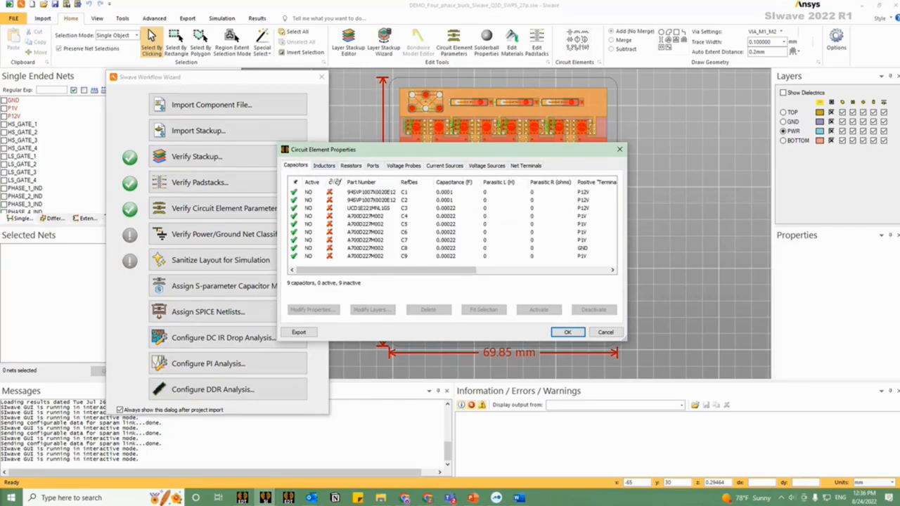
left_click(610, 334)
Step: Auto-identify the power and ground nets in the Power/Ground Net Classification and accept the result
left_click(274, 236)
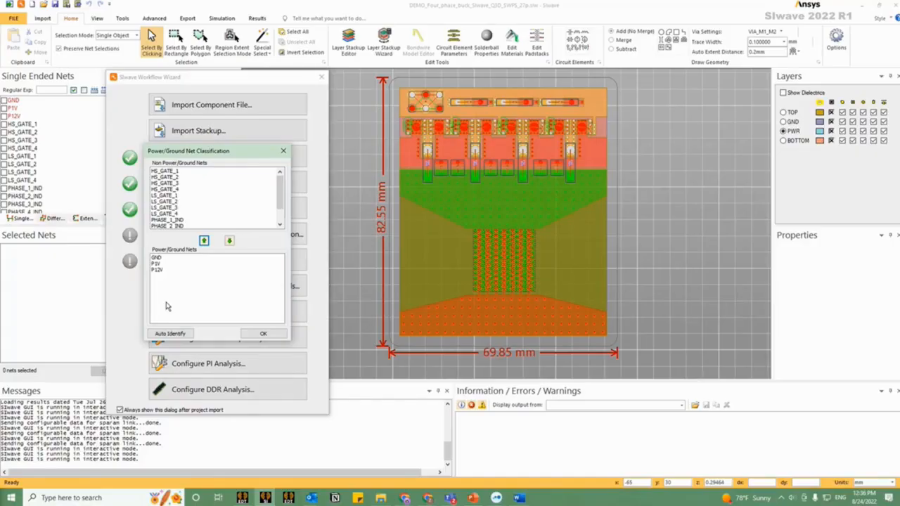
left_click(170, 334)
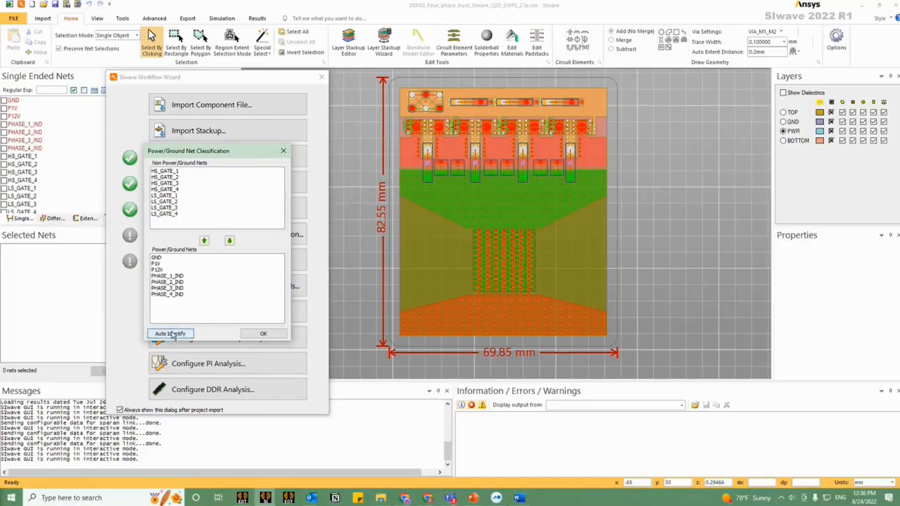
left_click(174, 276)
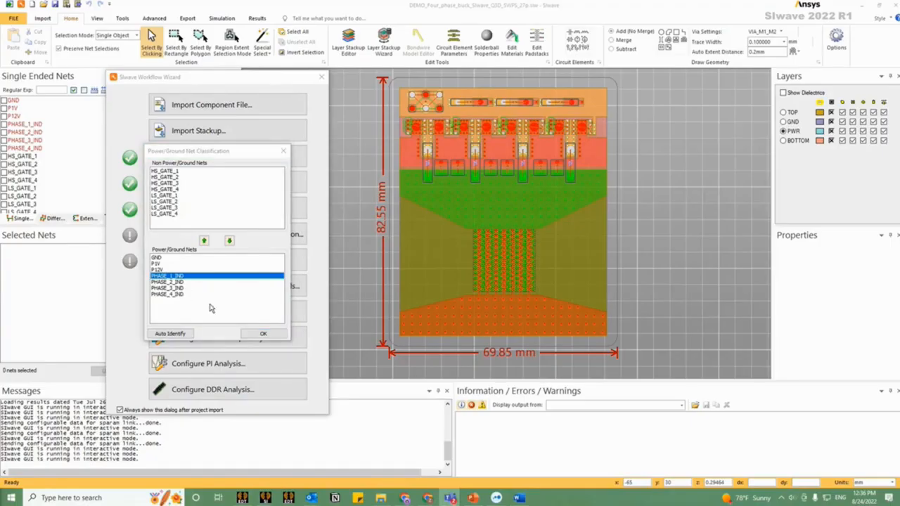
left_click(265, 333)
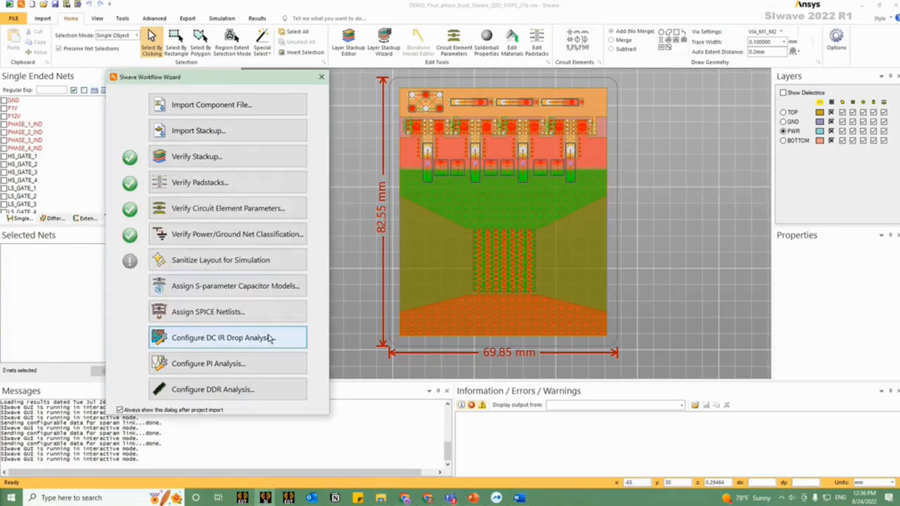
Step: Review the net selection offered for sanitizing the layout, without running the sanitizer
left_click(218, 262)
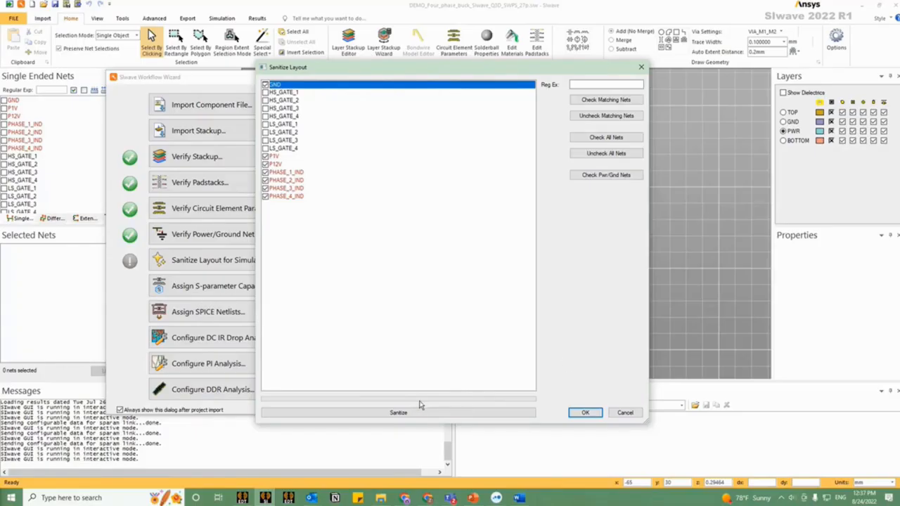
left_click(628, 414)
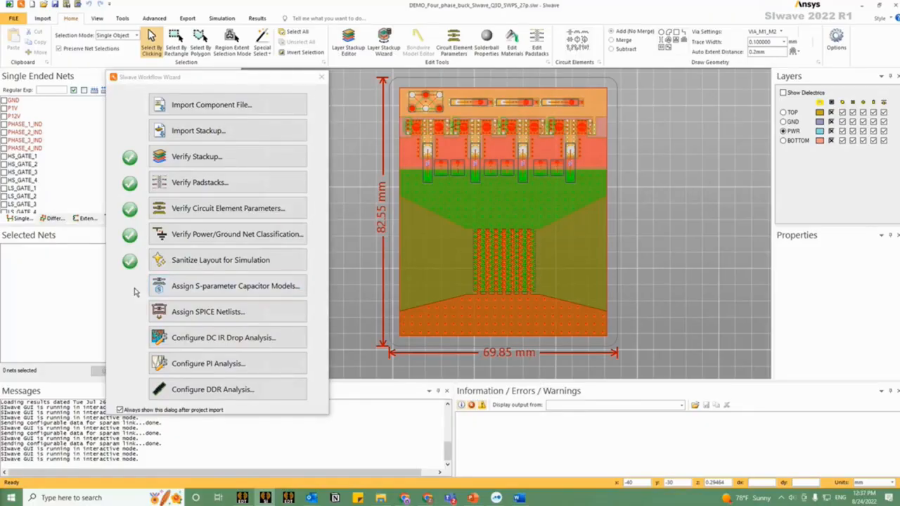
Step: Browse the vendor SPICE/S-parameter models and manufacturer filters for the 100 uF capacitor part, leaving without keeping an assignment
left_click(225, 287)
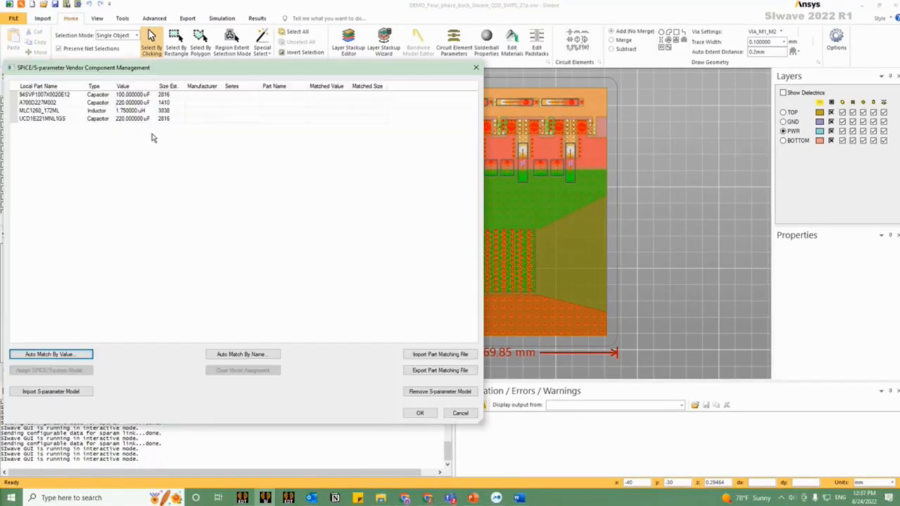
left_click_drag(226, 63, 486, 81)
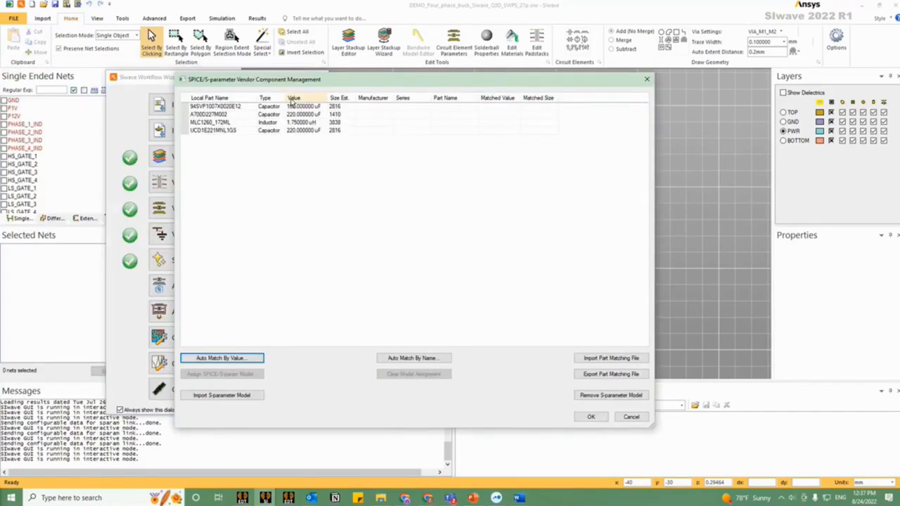
left_click(185, 106)
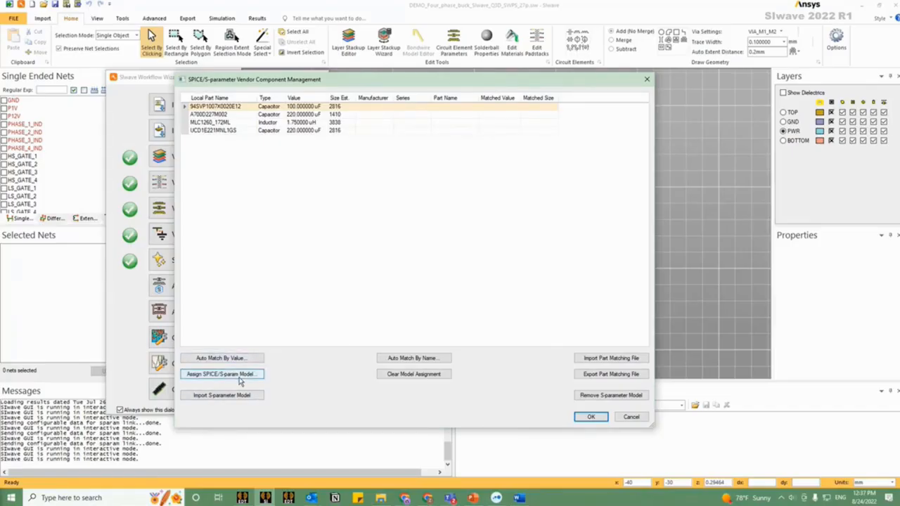
left_click(240, 377)
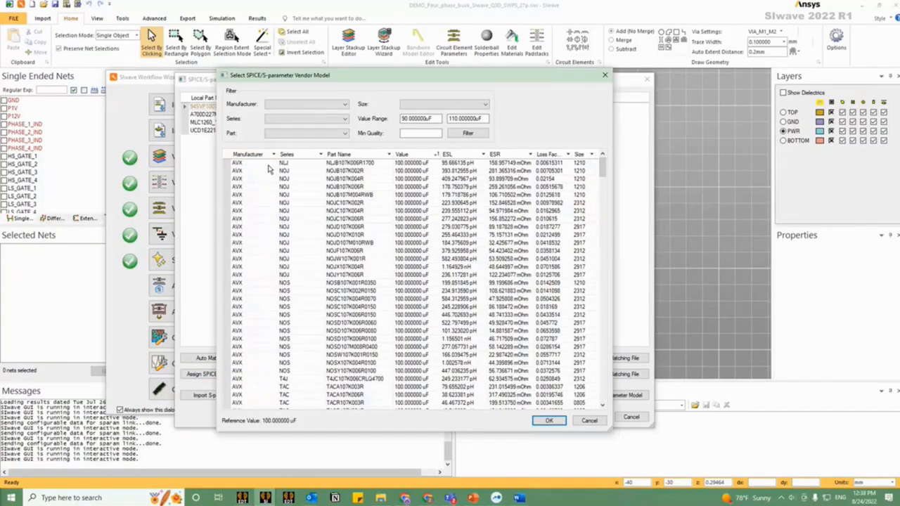
left_click(302, 105)
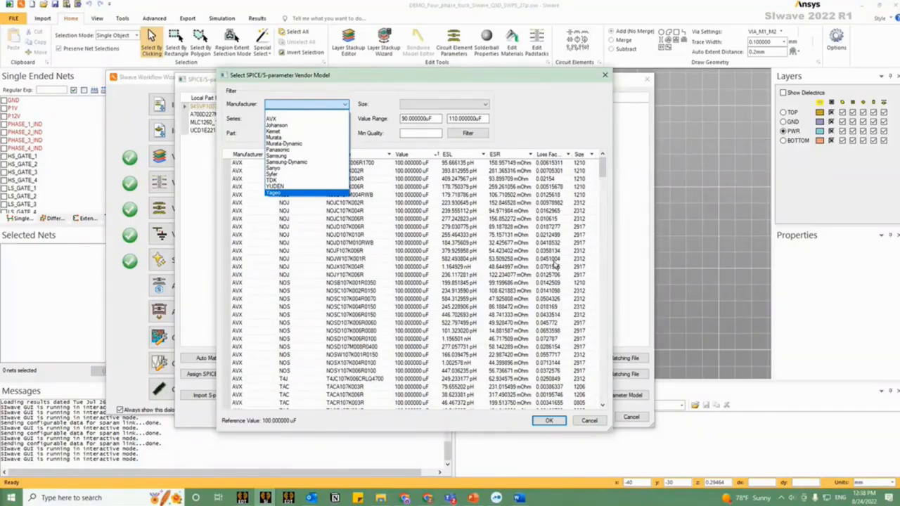
left_click(496, 177)
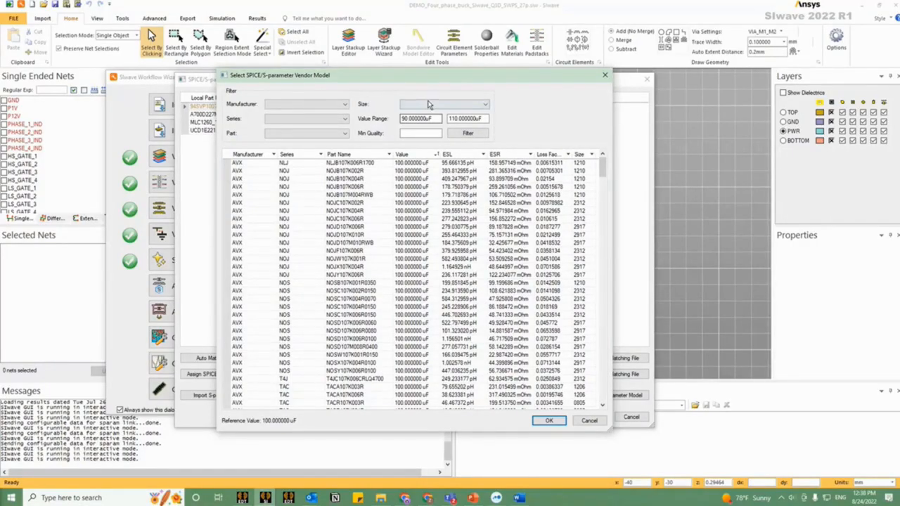
left_click_drag(450, 77, 563, 69)
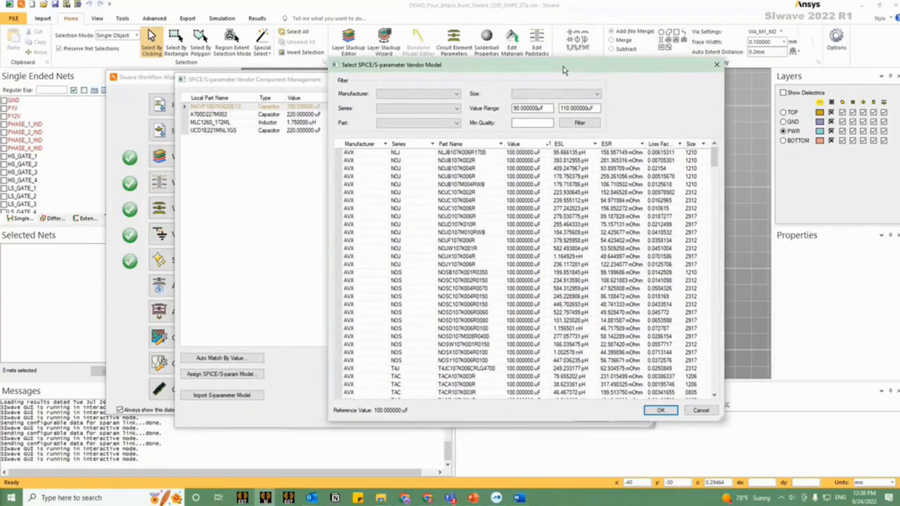
left_click(701, 410)
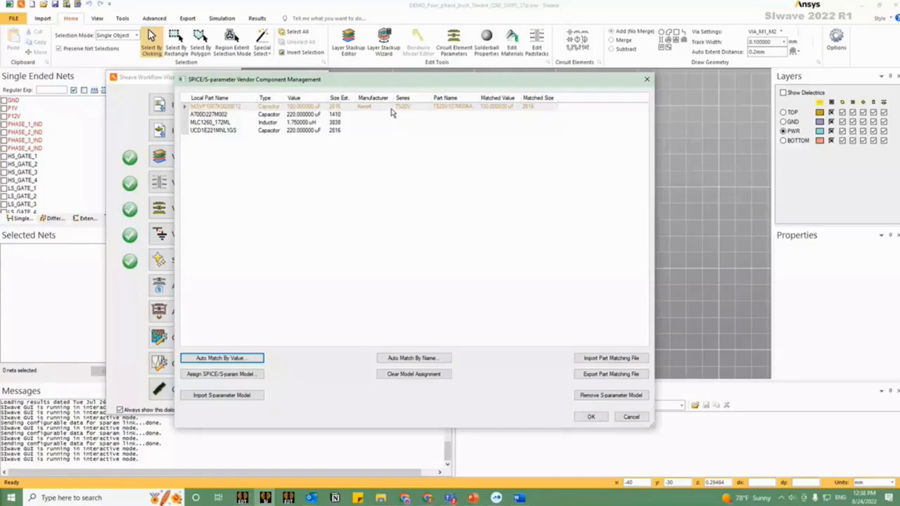
left_click(631, 417)
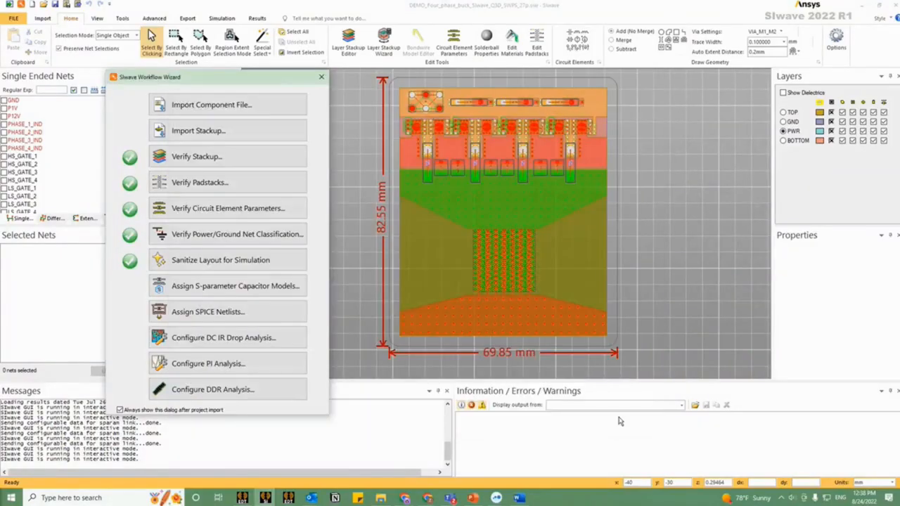
Step: Examine the pin layouts of HIGH_SIDE_FET and A700D227M002 in the RLC SPICE Model Setup, without assigning a netlist
left_click(192, 316)
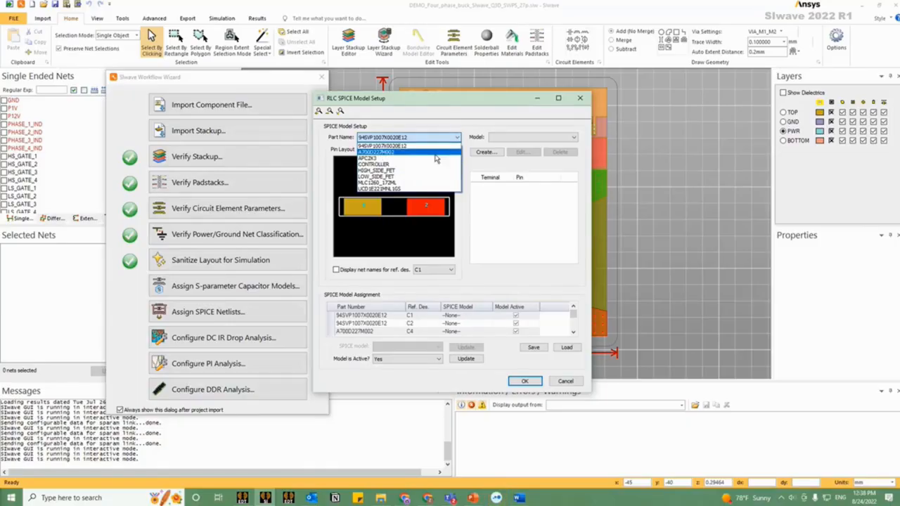
left_click(403, 170)
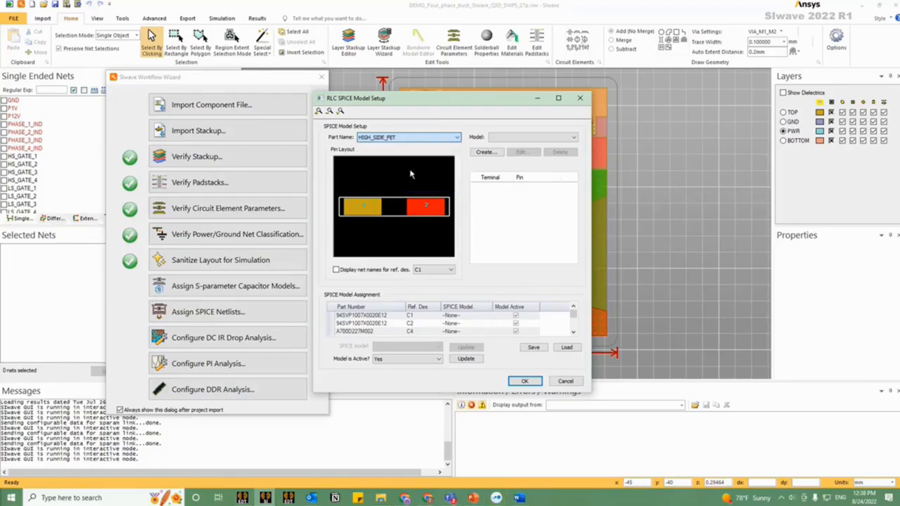
left_click(448, 138)
left_click(419, 156)
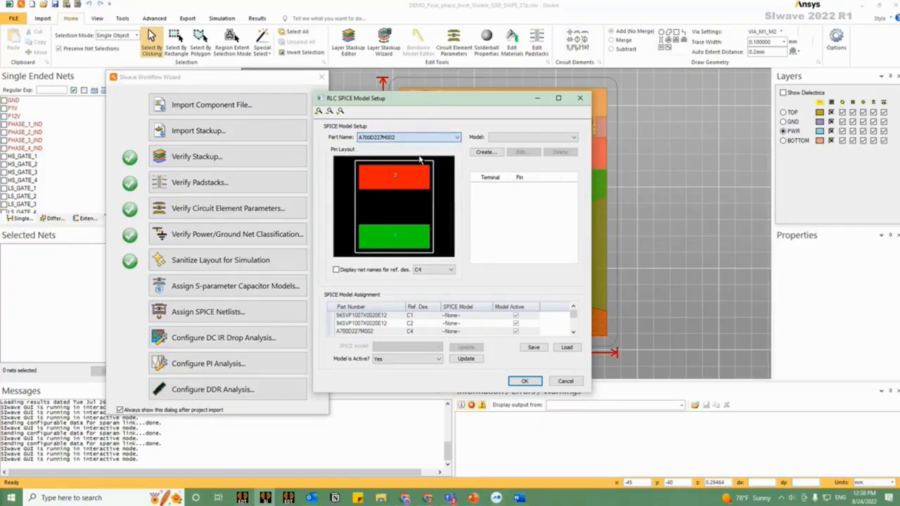
left_click(565, 380)
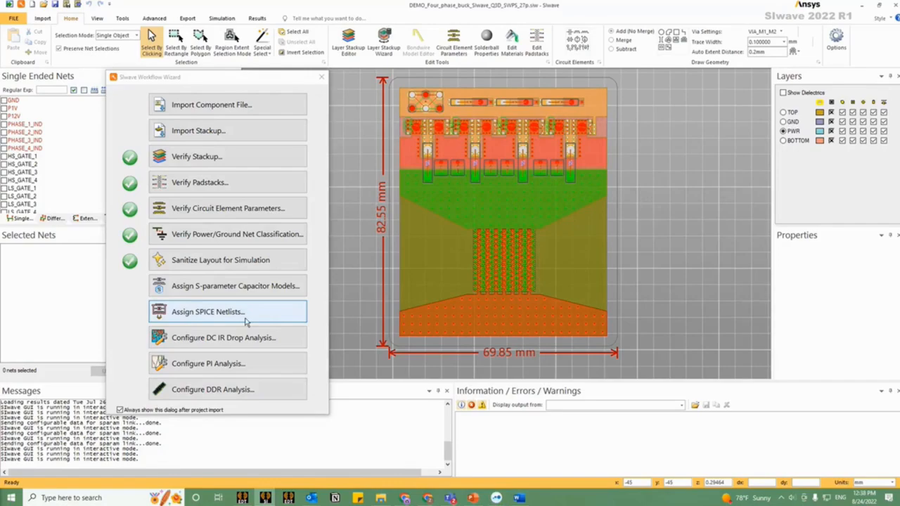
Step: Review the DC IR drop analysis configuration and close it without setting up a simulation
left_click(238, 343)
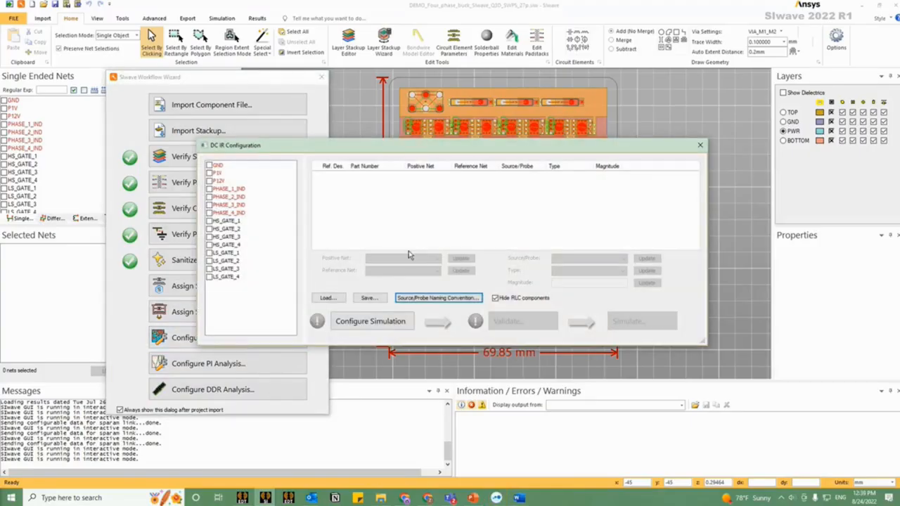
left_click(699, 145)
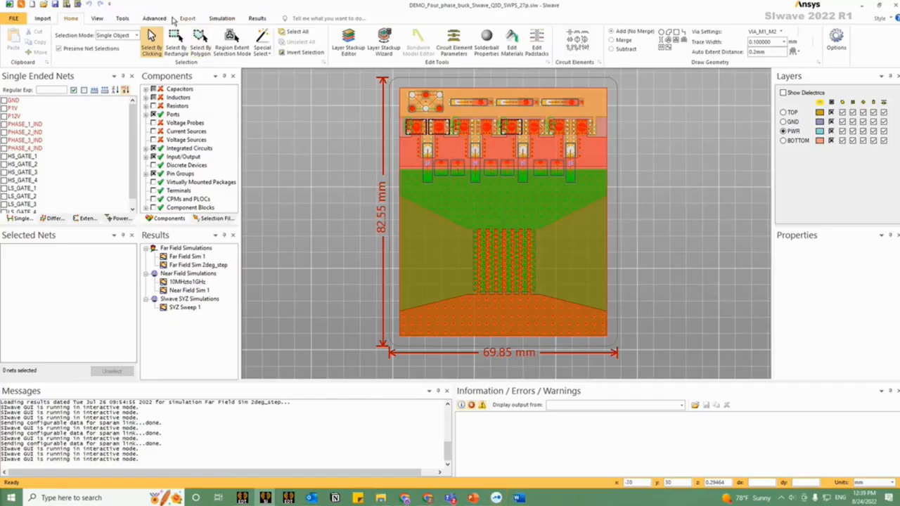
Step: Open Circuit Element Generation for components and choose part CONTROLLER, U1, as the positive terminal component
left_click(214, 21)
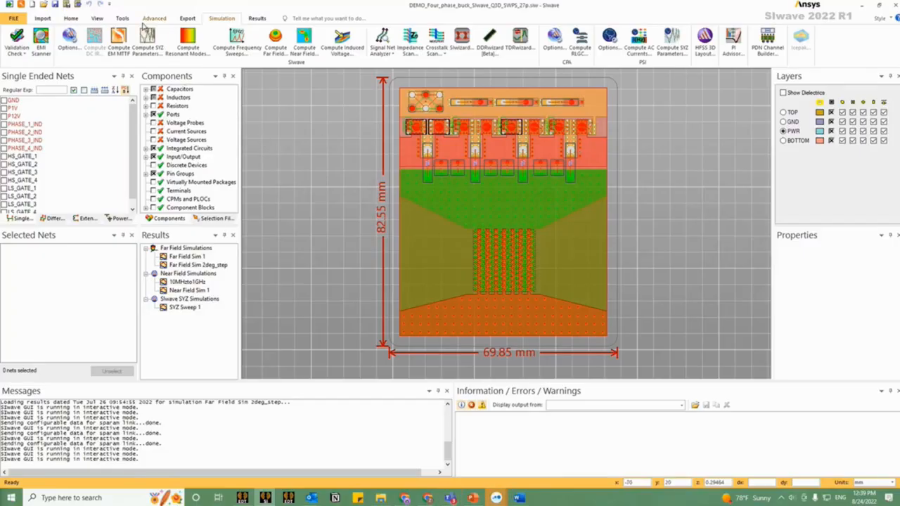
left_click(123, 19)
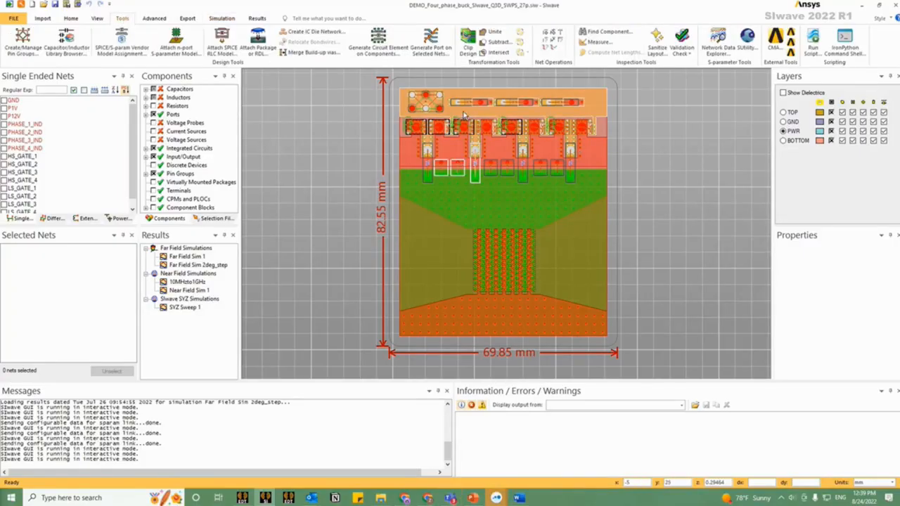
scroll(419, 118, "up", 2)
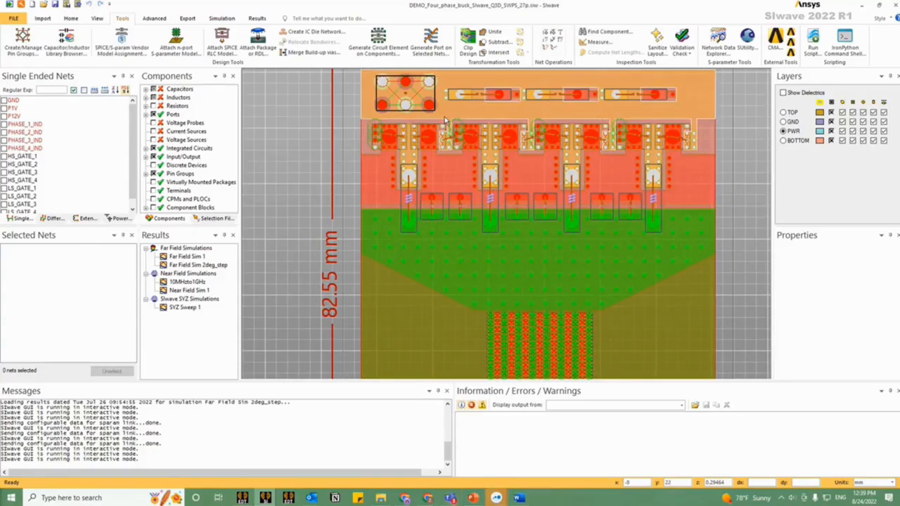
left_click_drag(561, 202, 526, 231)
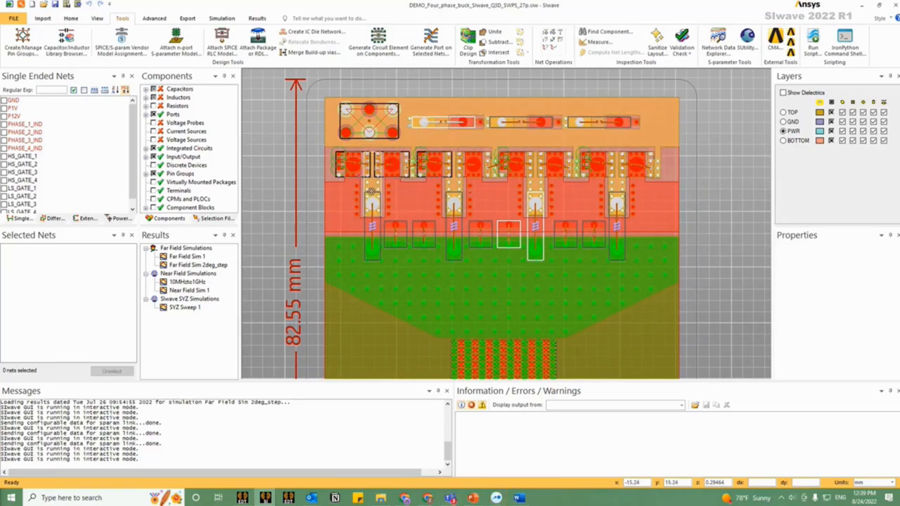
left_click_drag(534, 316, 522, 227)
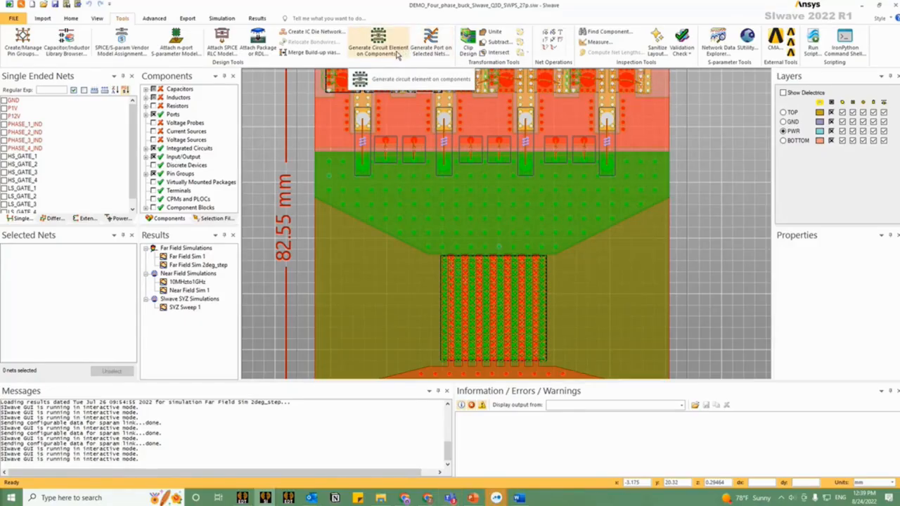
left_click(397, 55)
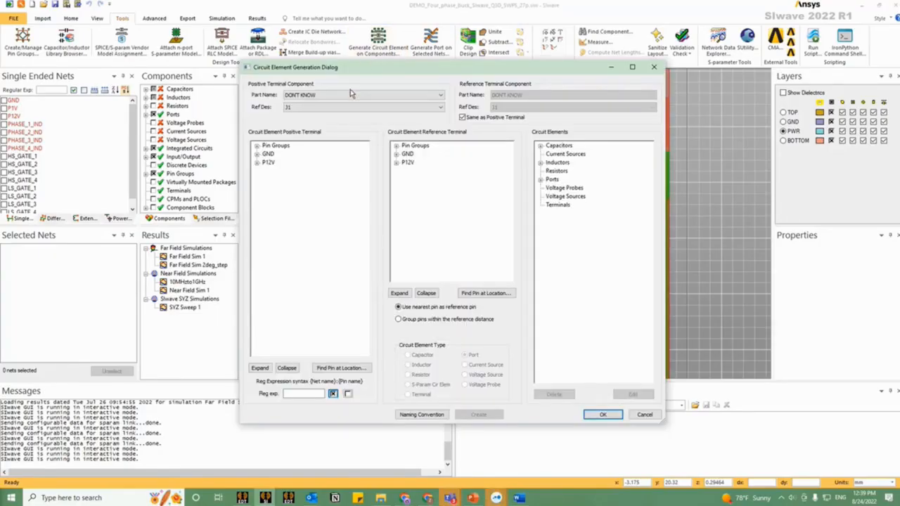
left_click(337, 107)
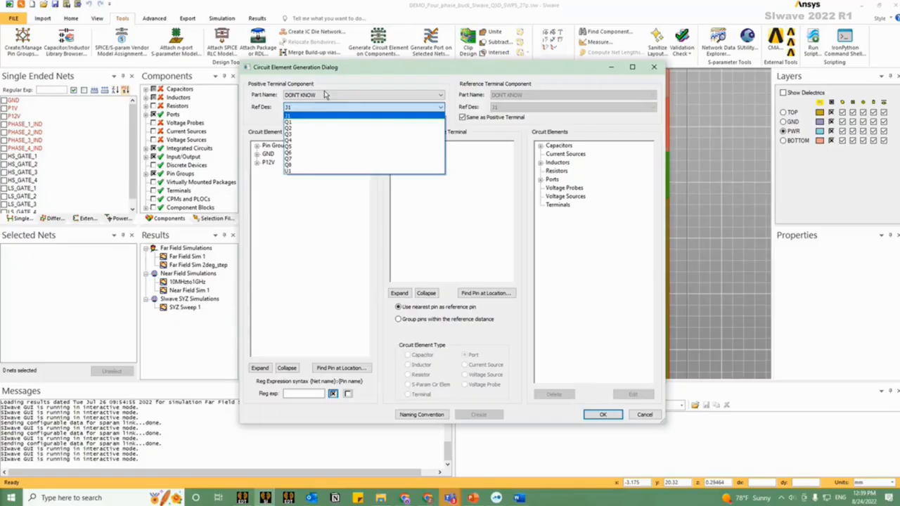
left_click(324, 98)
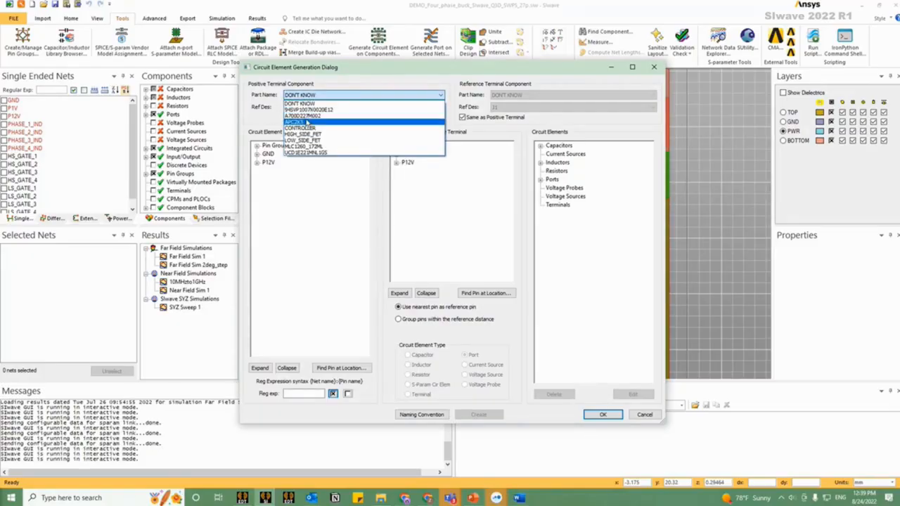
left_click(313, 130)
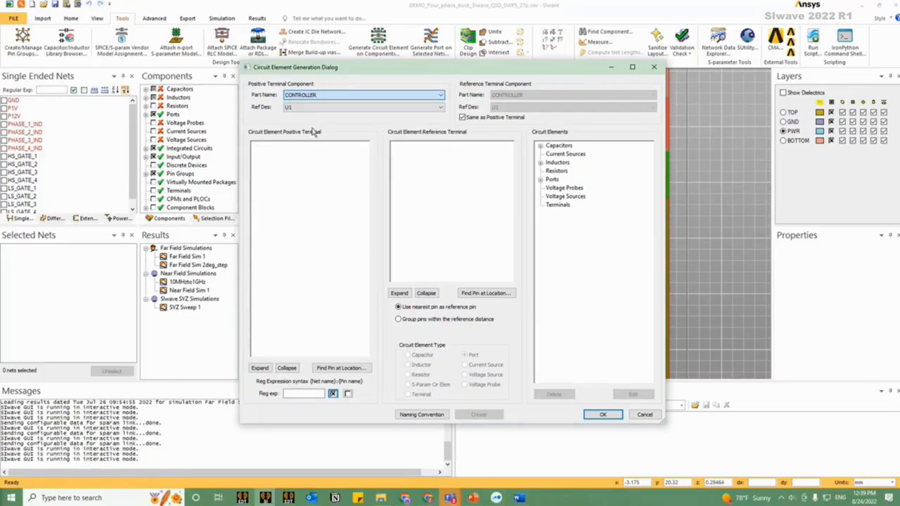
left_click(303, 108)
left_click(274, 117)
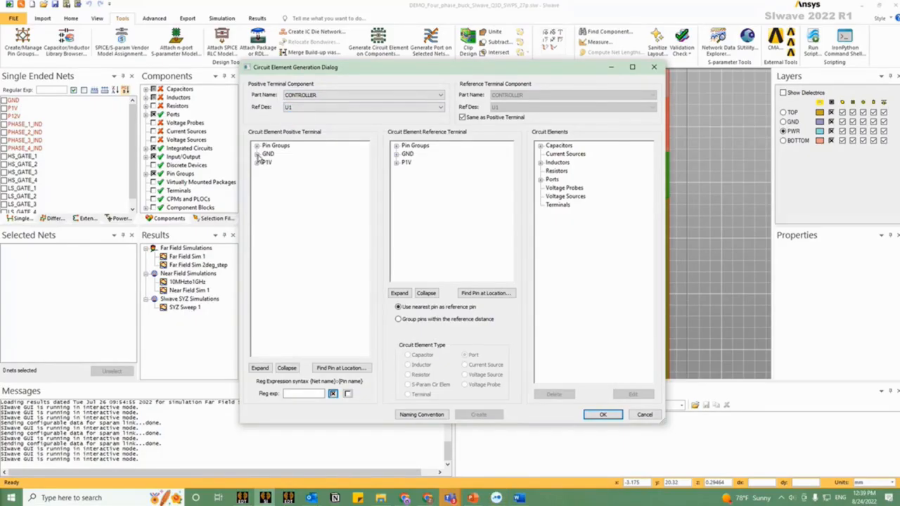
Step: Pair the U1_P1V_Group pin group as positive terminal with U1_GND_Group as reference terminal
left_click(257, 145)
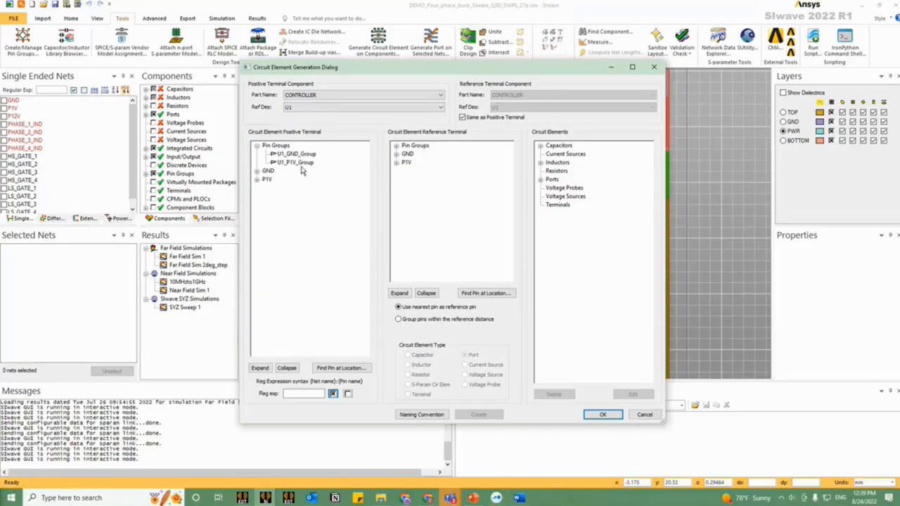
left_click(304, 164)
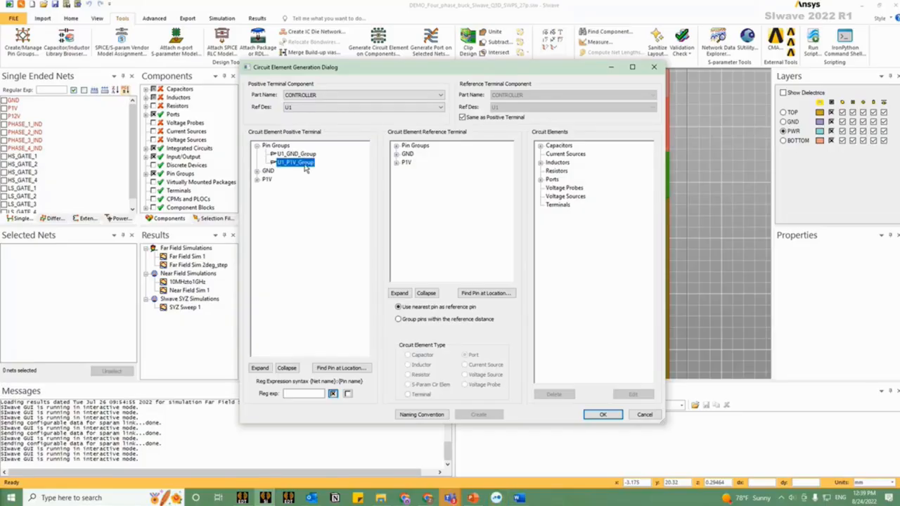
left_click(396, 146)
left_click(420, 155)
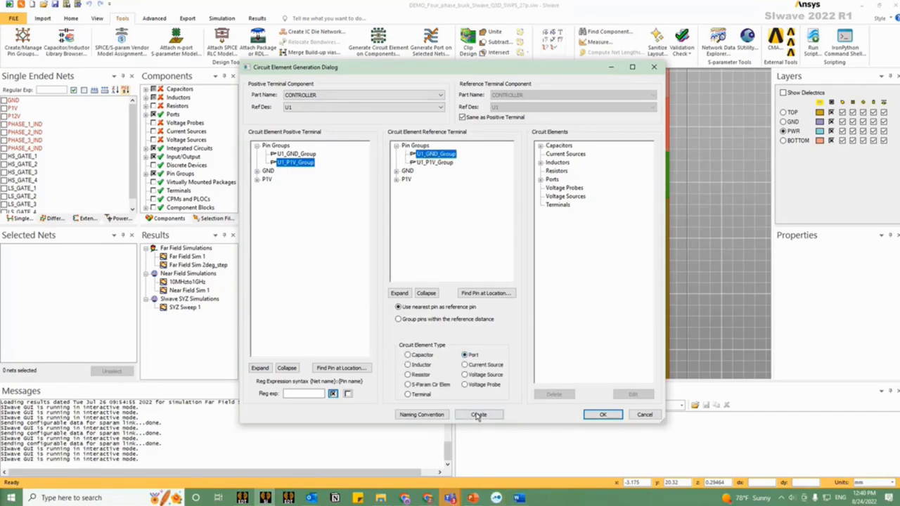
Step: Review the ports already listed among the circuit elements and leave the dialog without creating a new one
left_click(541, 180)
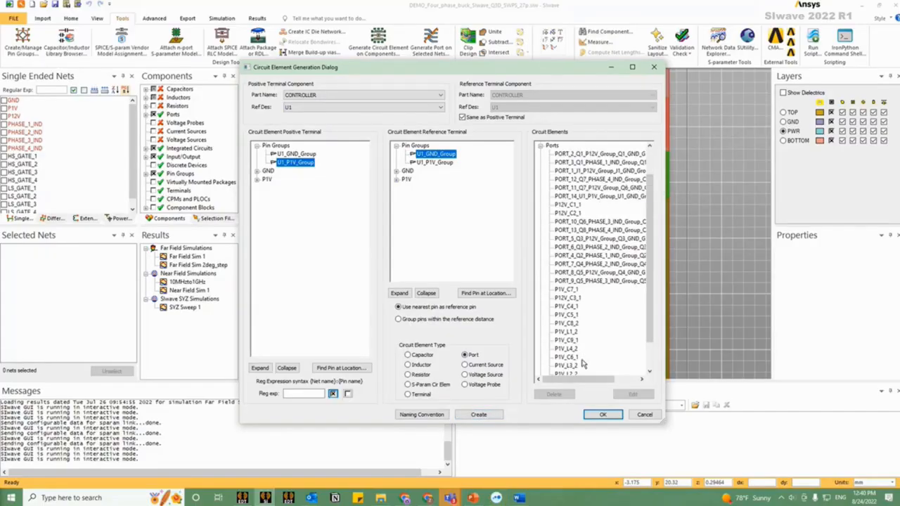
scroll(583, 362, "down", 3)
left_click(651, 417)
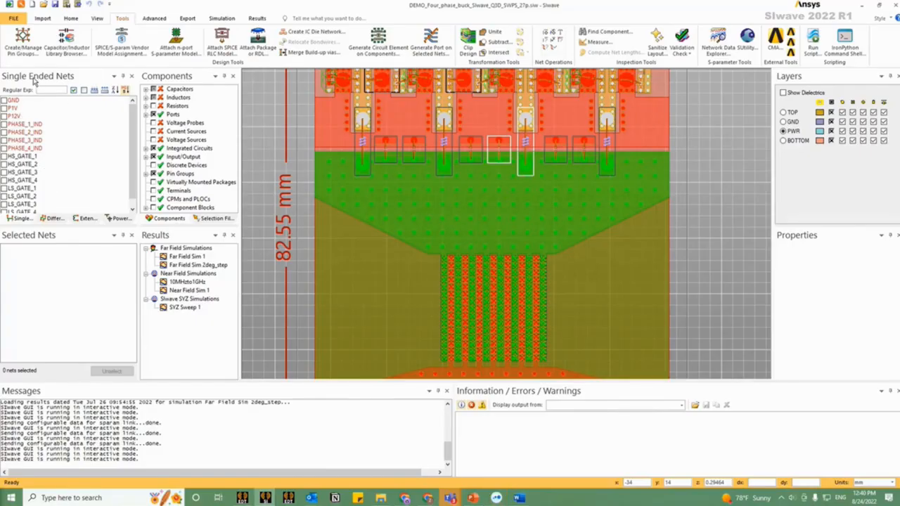
Step: Highlight the HS_GATE_1 net to locate it on the board, and deselect it
scroll(18, 171, "down", 1)
scroll(18, 171, "up", 1)
left_click(4, 158)
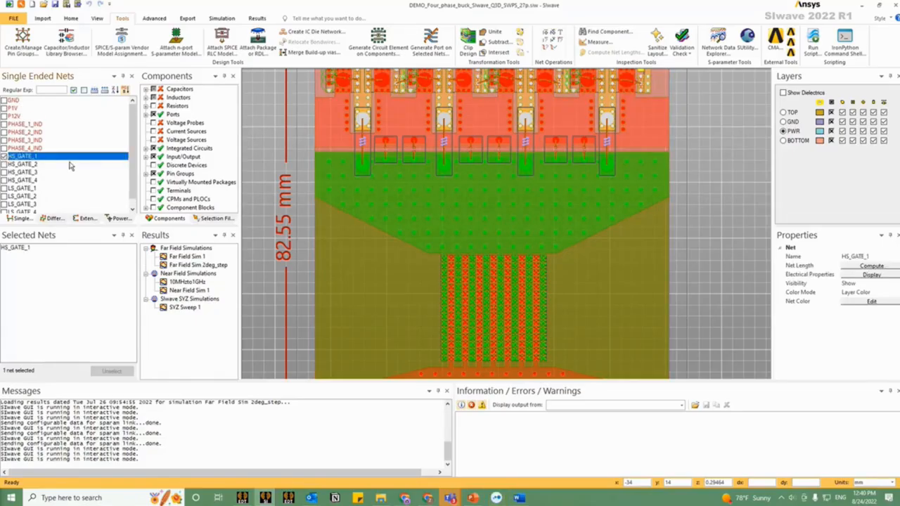
scroll(420, 265, "down", 3)
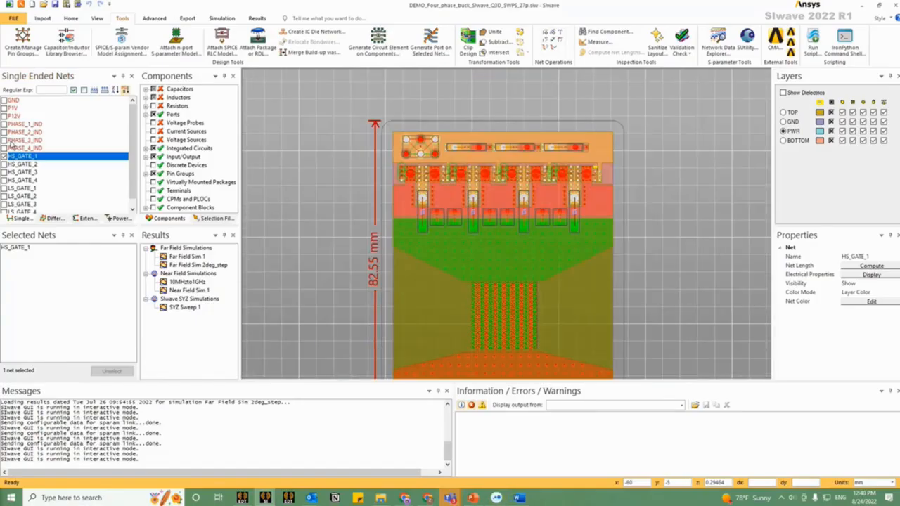
left_click(4, 157)
left_click(4, 159)
scroll(580, 153, "up", 3)
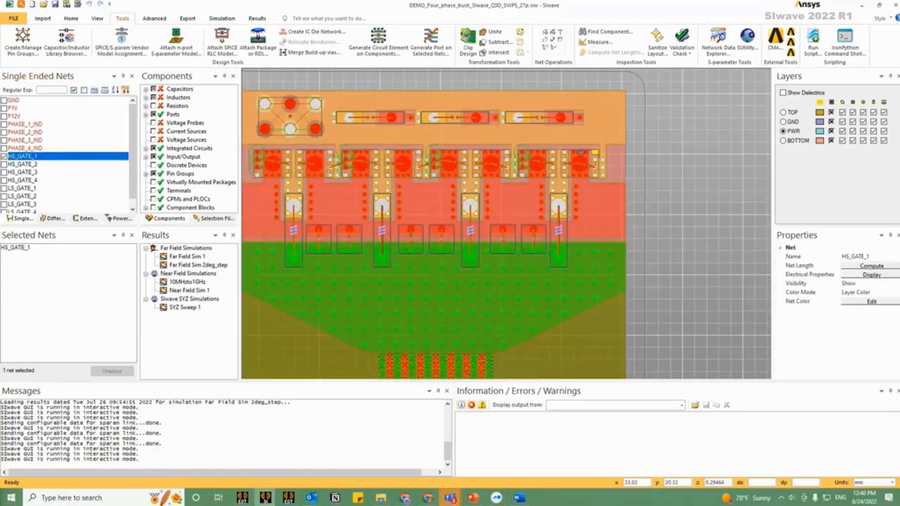
left_click(4, 157)
Step: Select the PHASE_4_IND net and open port generation for it
left_click(3, 148)
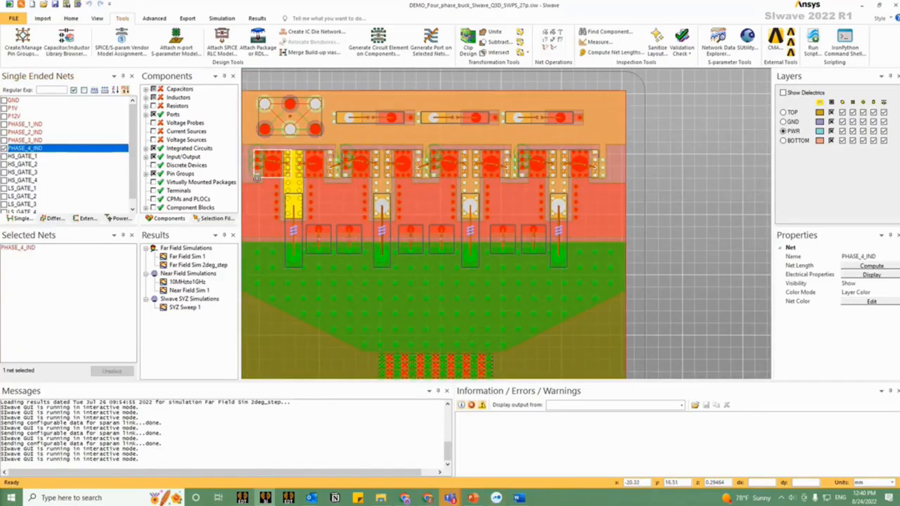
left_click_drag(295, 182, 342, 176)
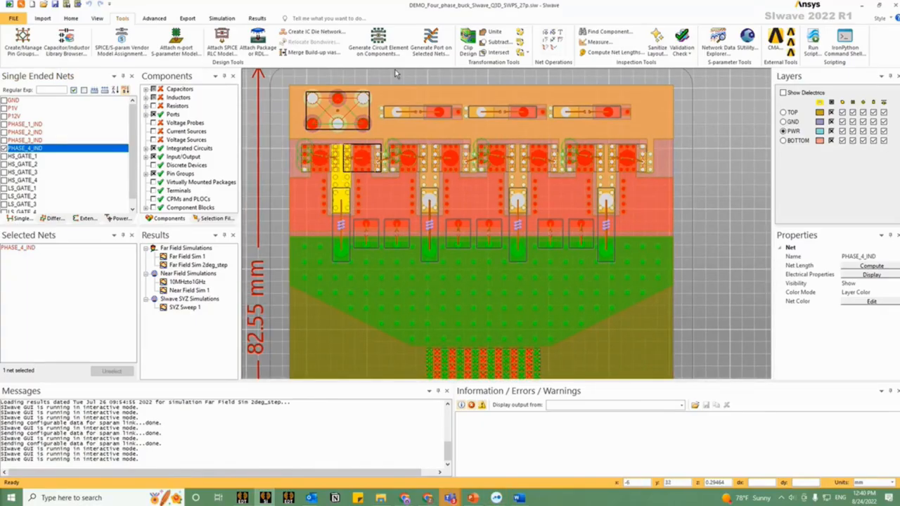
left_click(435, 52)
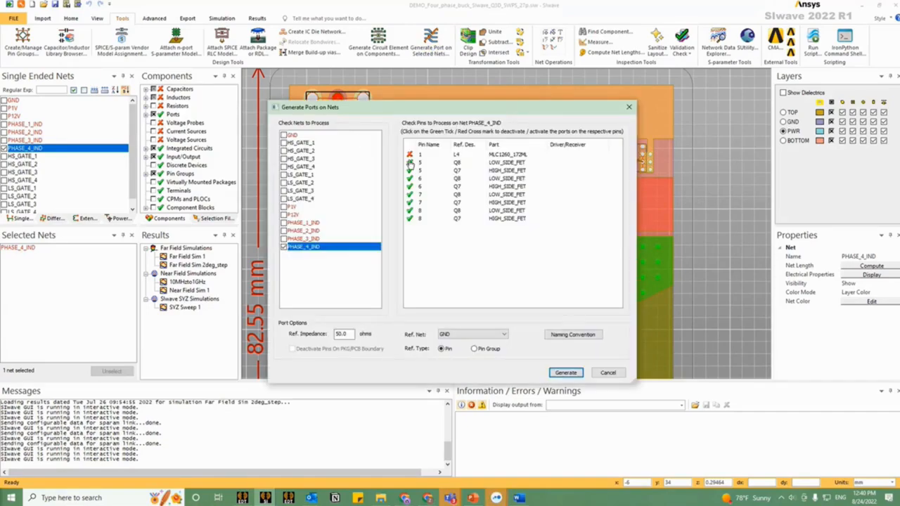
Step: Deactivate the PHASE_4_IND ports on pins 5 and 6 of Q7 and Q8, and on pin 7 of Q8
left_click(409, 163)
left_click(410, 170)
left_click(411, 178)
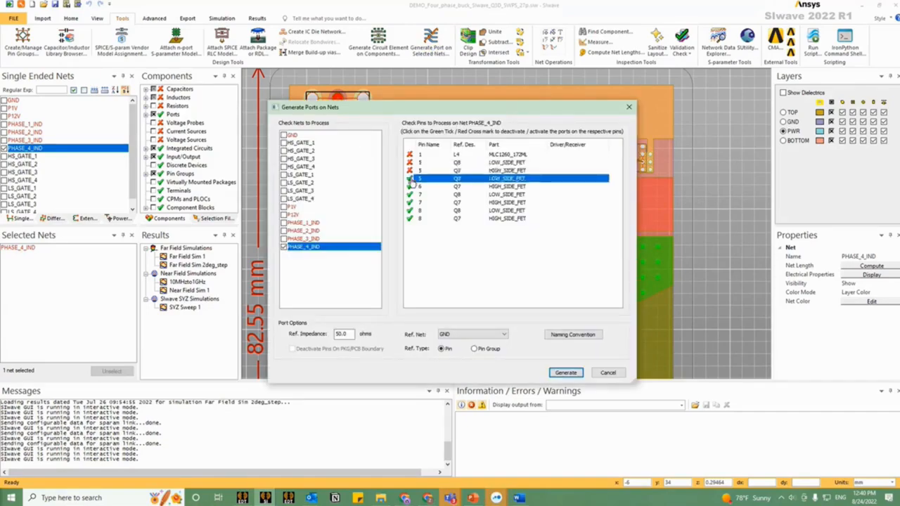
left_click(411, 187)
left_click(411, 194)
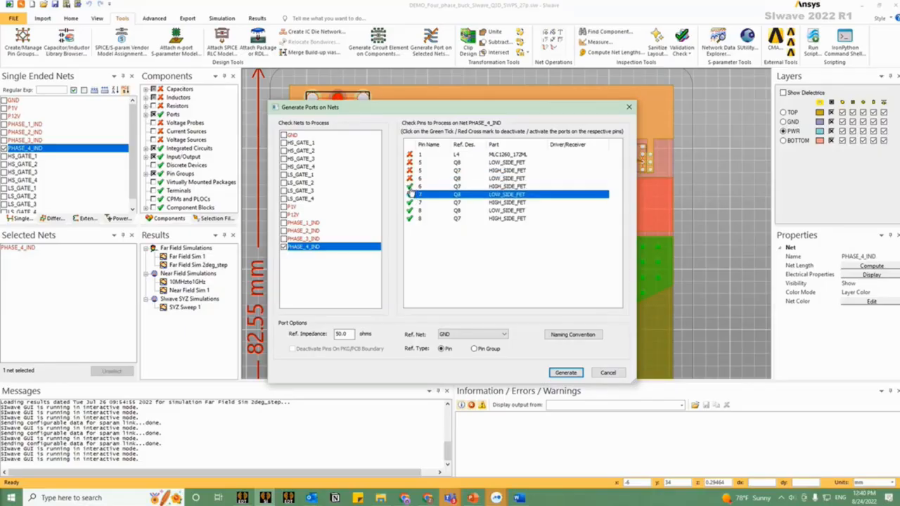
left_click(410, 186)
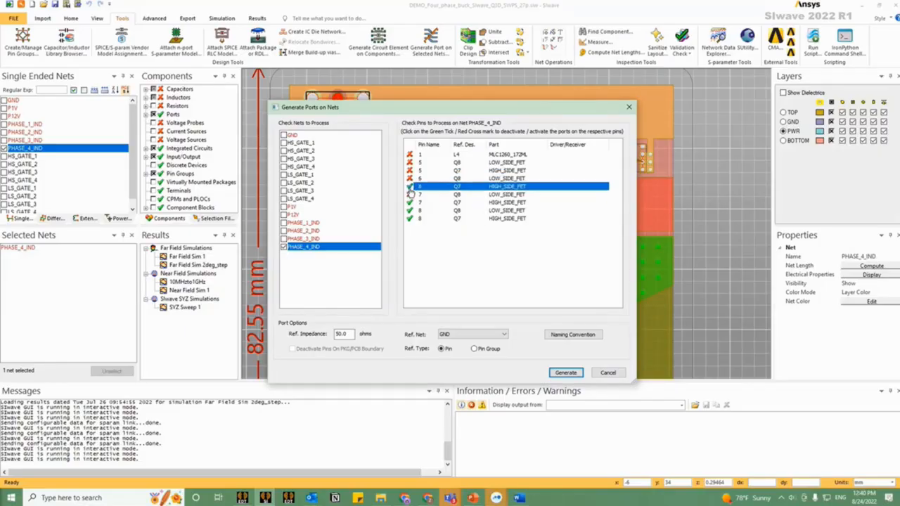
Step: Set the port reference impedance to 0.1 ohms and leave the dialog without generating the ports
left_click_drag(345, 333, 335, 334)
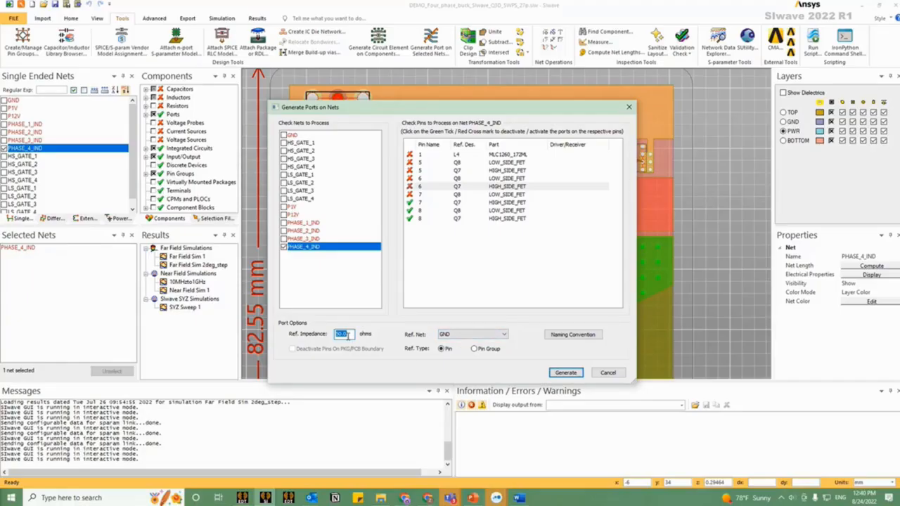
left_click(350, 336)
double_click(351, 335)
left_click(350, 335)
left_click_drag(350, 335, 338, 337)
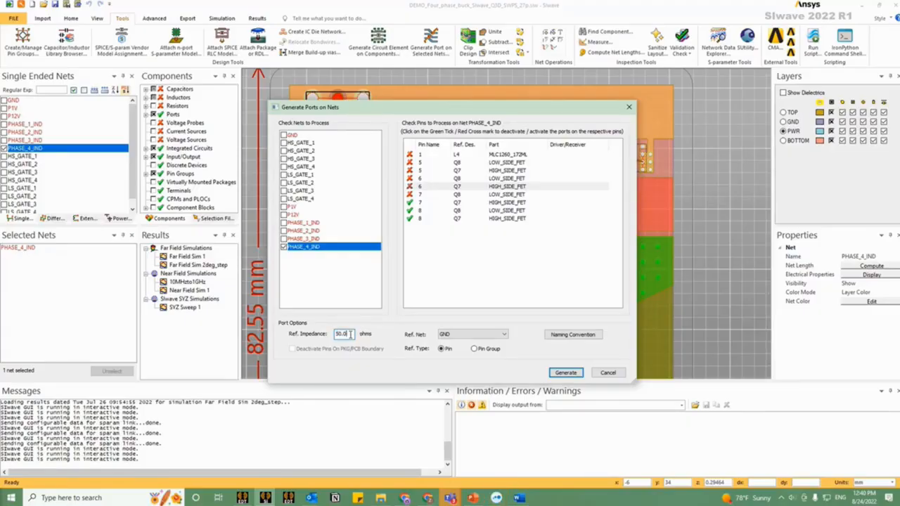
left_click_drag(351, 334, 324, 337)
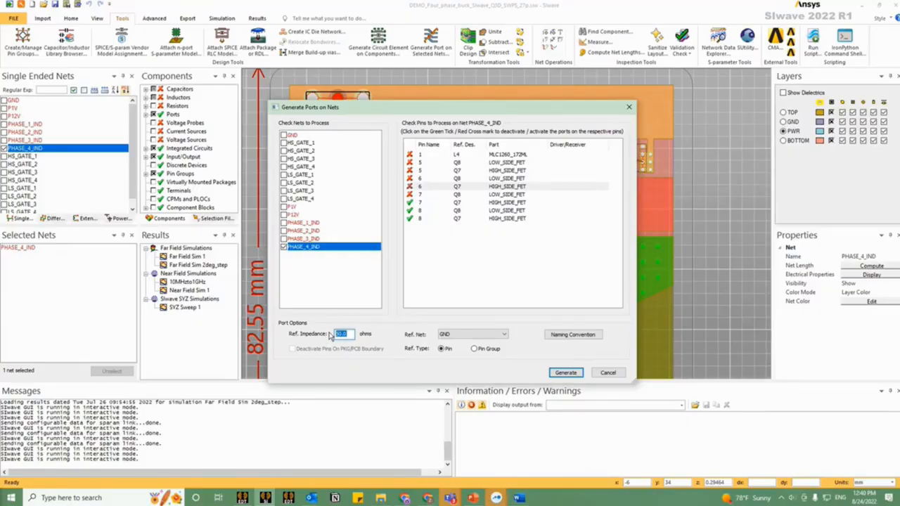
type("0.1")
left_click(563, 373)
left_click(609, 373)
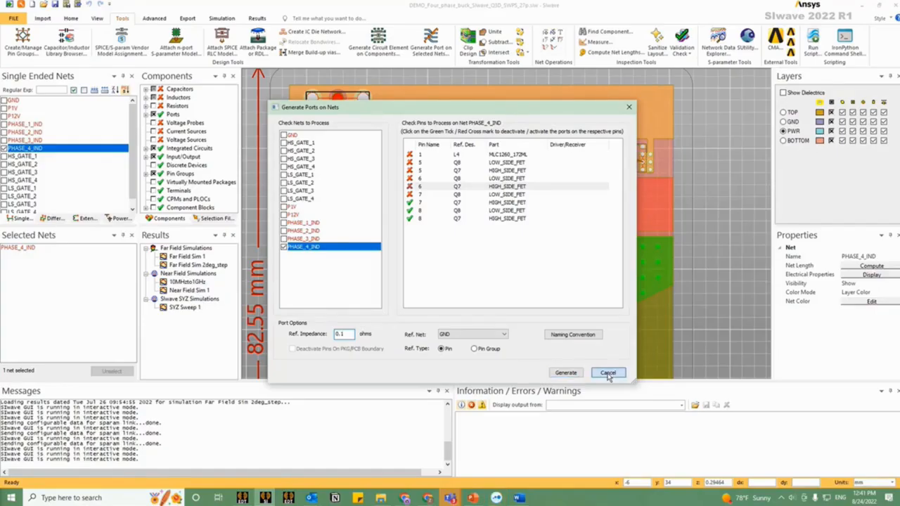
Step: Review the reference impedances and terminal nets of all ports in Circuit Element Properties, and close it without changes
left_click(69, 20)
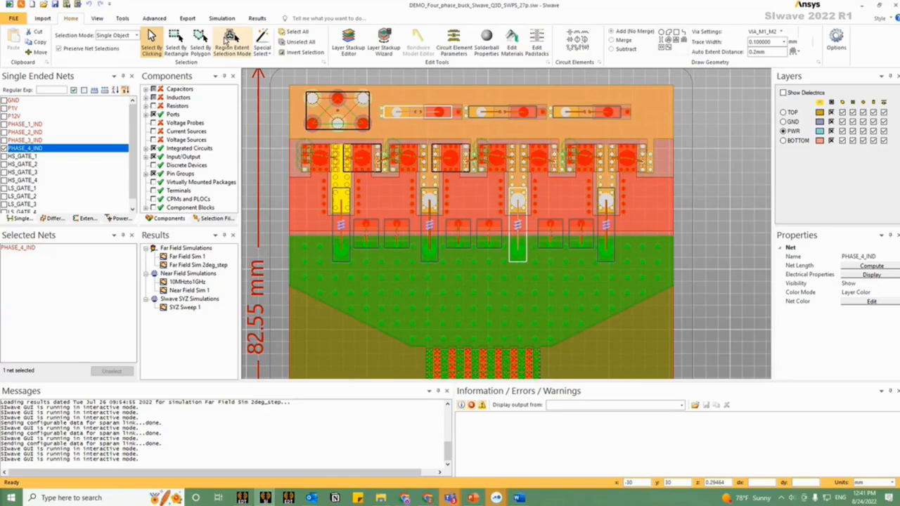
left_click(454, 42)
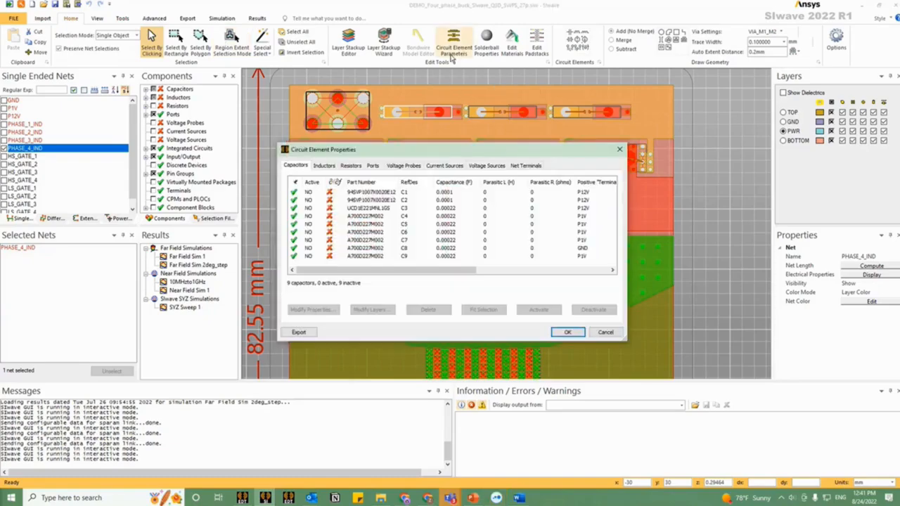
left_click(373, 166)
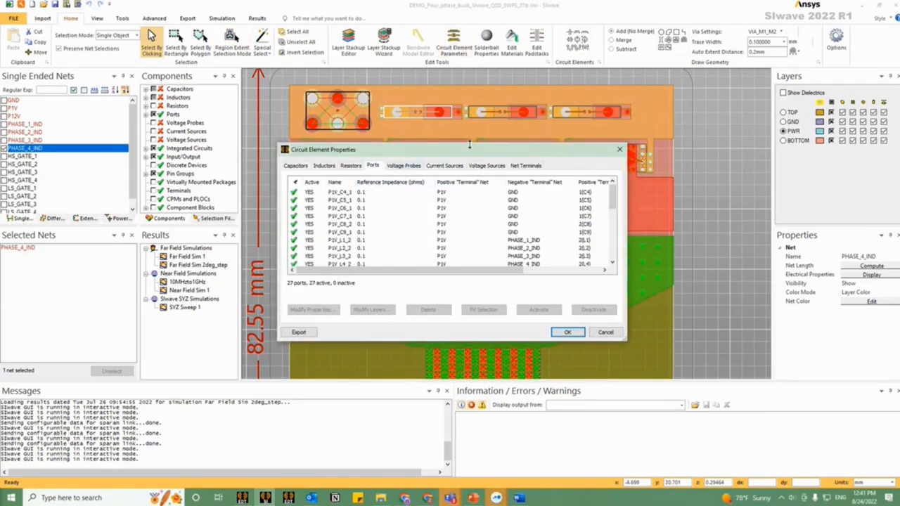
left_click_drag(469, 144, 469, 15)
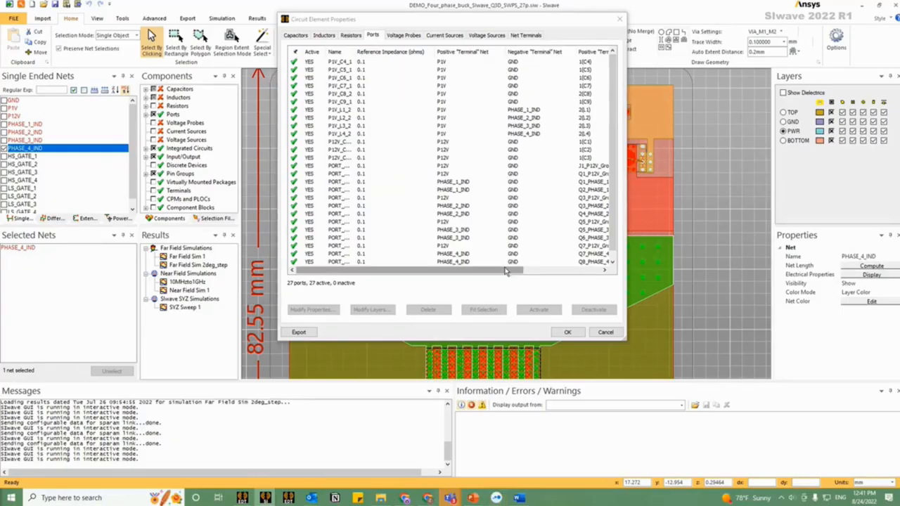
left_click_drag(505, 272, 543, 271)
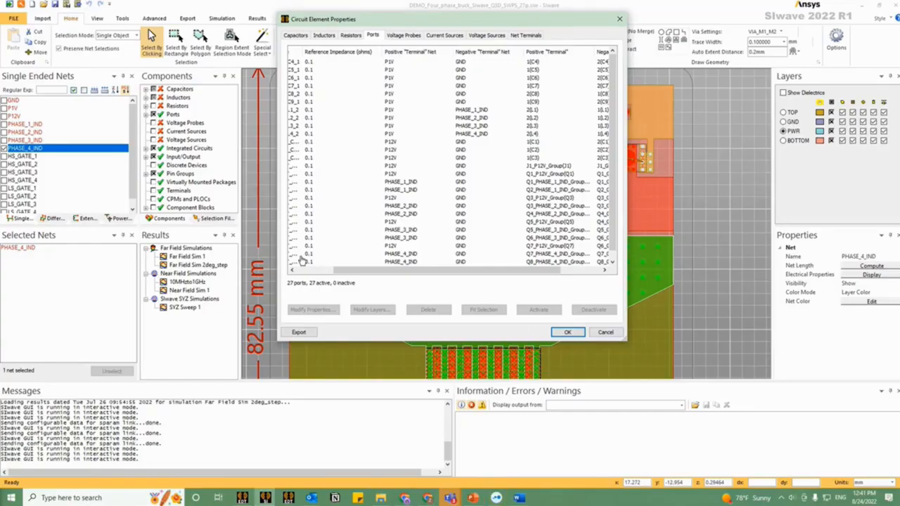
left_click(601, 334)
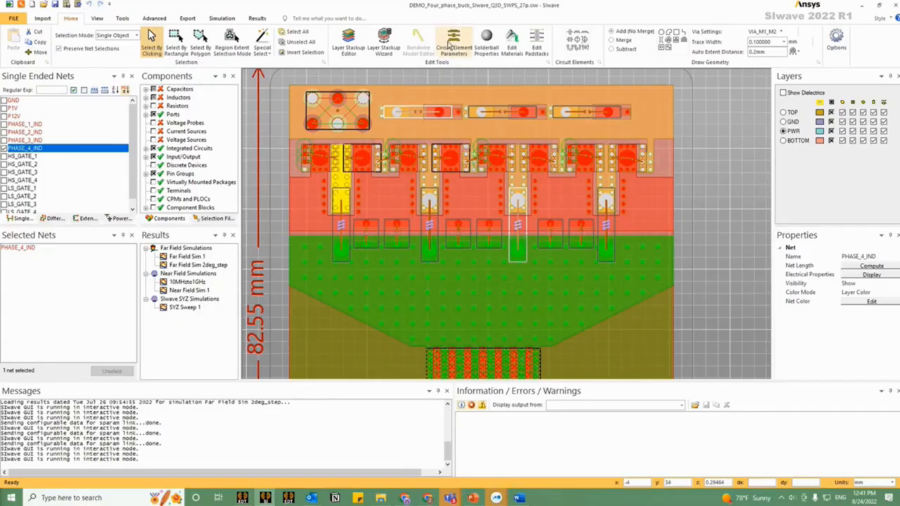
Step: Open the Compute Induced Voltage setup beside the full board and select its 5MHz to 5GHz frequency range row
left_click(222, 20)
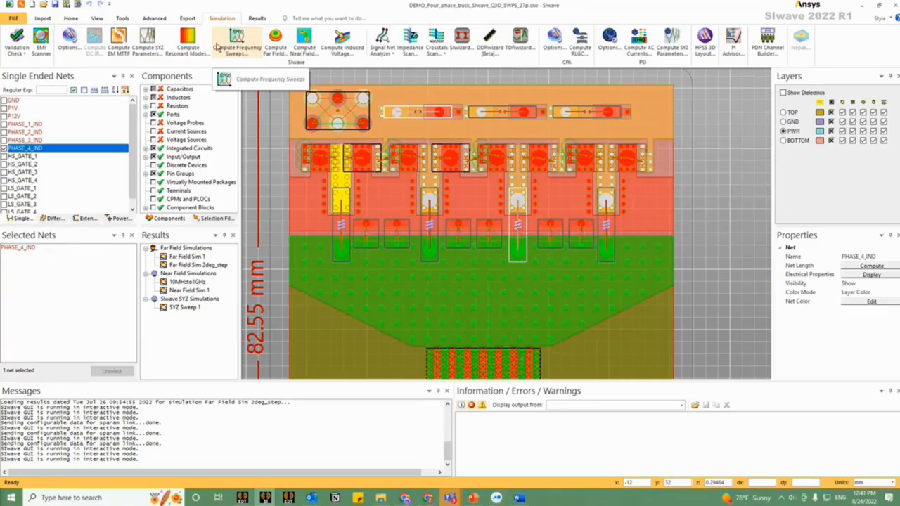
left_click(342, 44)
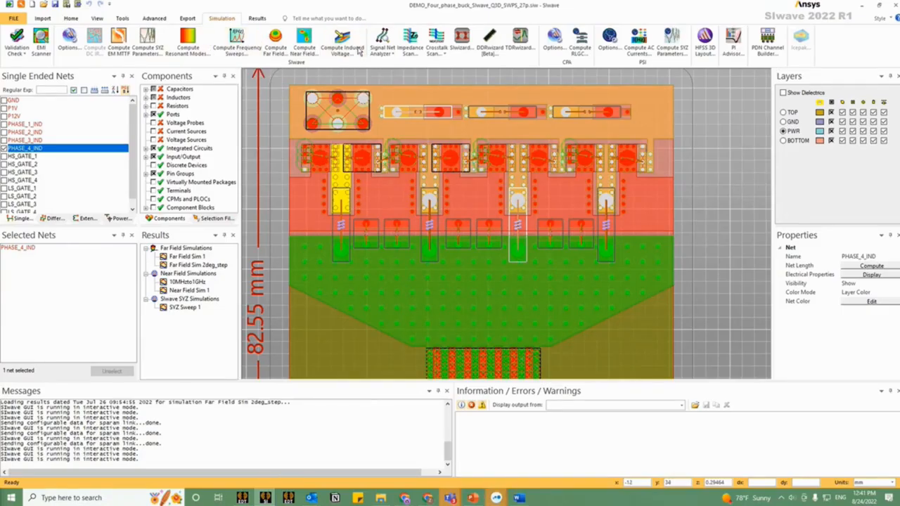
left_click_drag(378, 90, 196, 67)
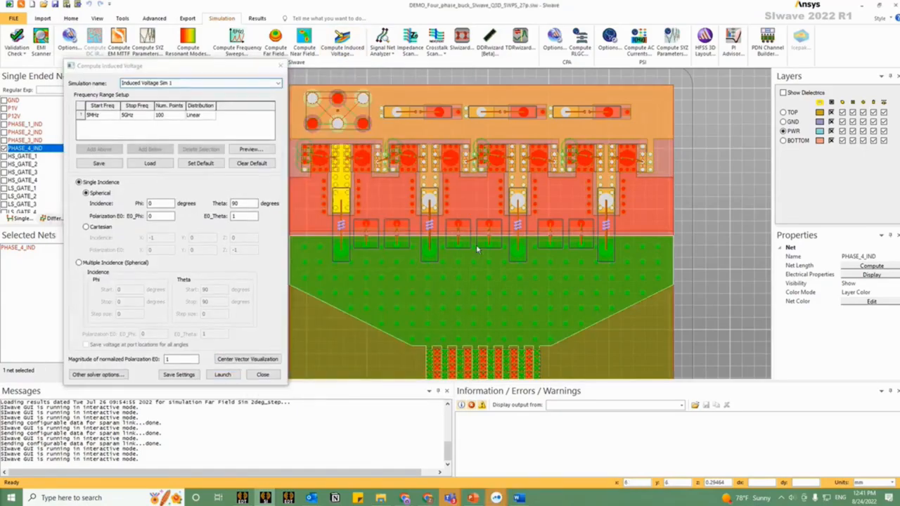
scroll(558, 196, "up", 3)
scroll(558, 196, "down", 5)
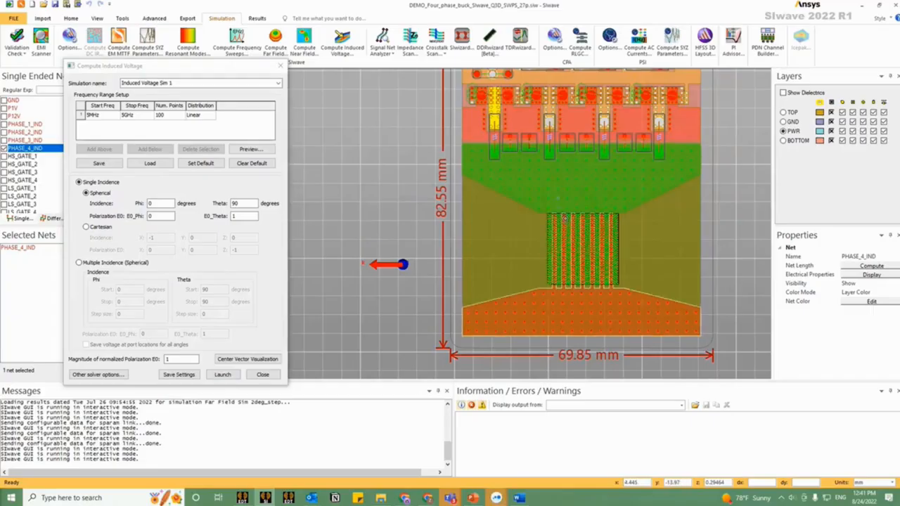
scroll(542, 238, "down", 1)
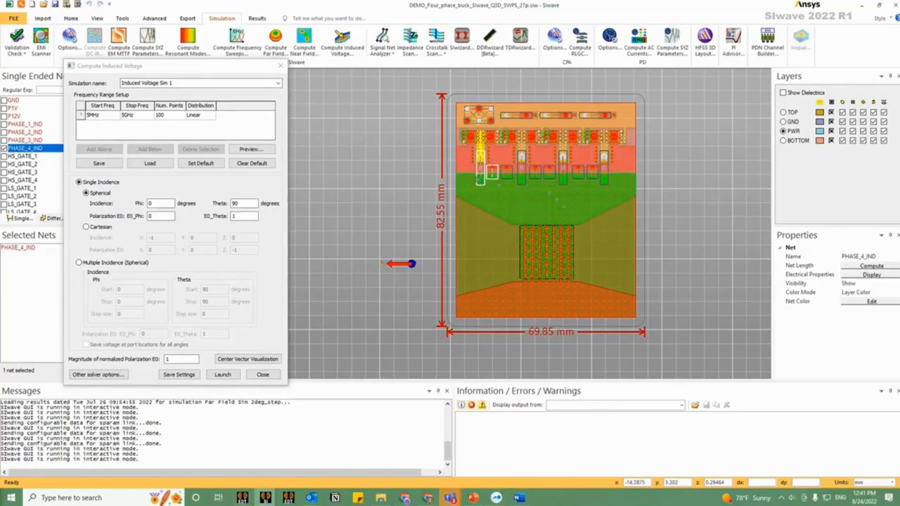
left_click_drag(231, 71, 276, 80)
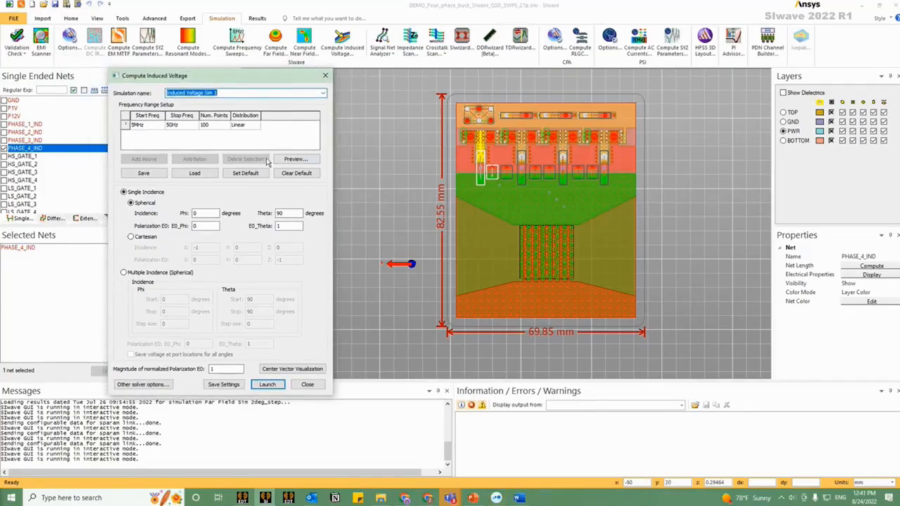
left_click(152, 126)
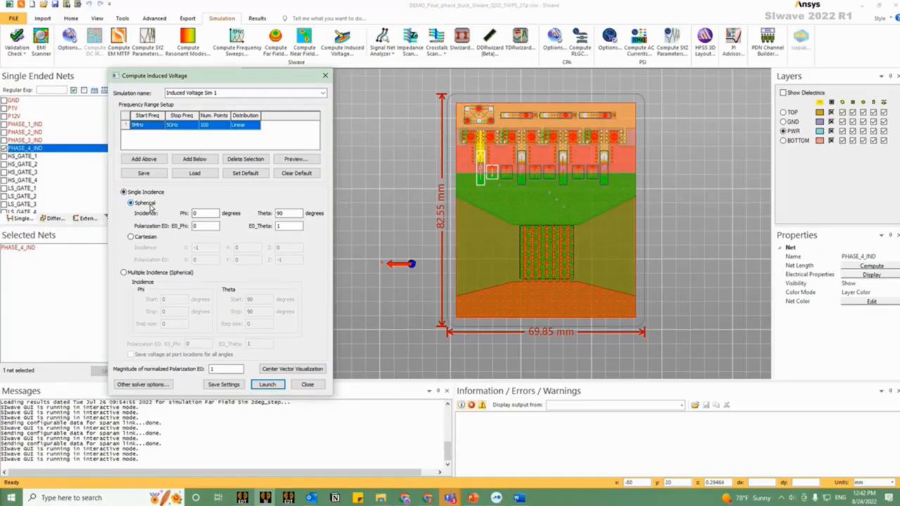
Step: Switch the single incidence definition to Cartesian and examine the incidence and polarization vectors next to the board in 3D
left_click(148, 239)
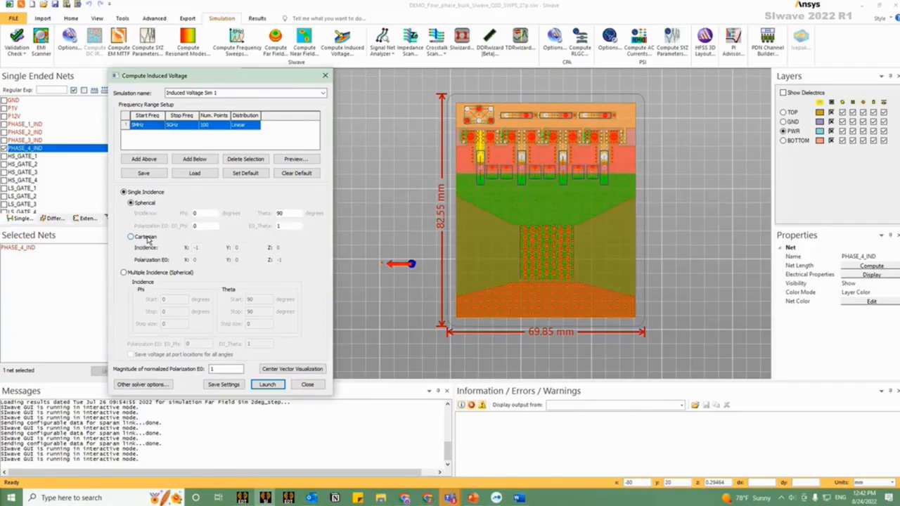
left_click(147, 239)
left_click(495, 301)
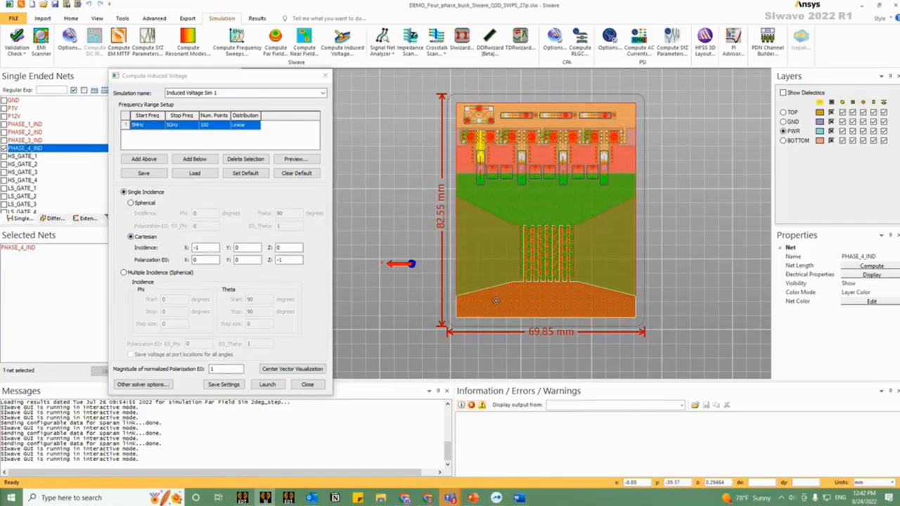
left_click_drag(495, 301, 490, 269)
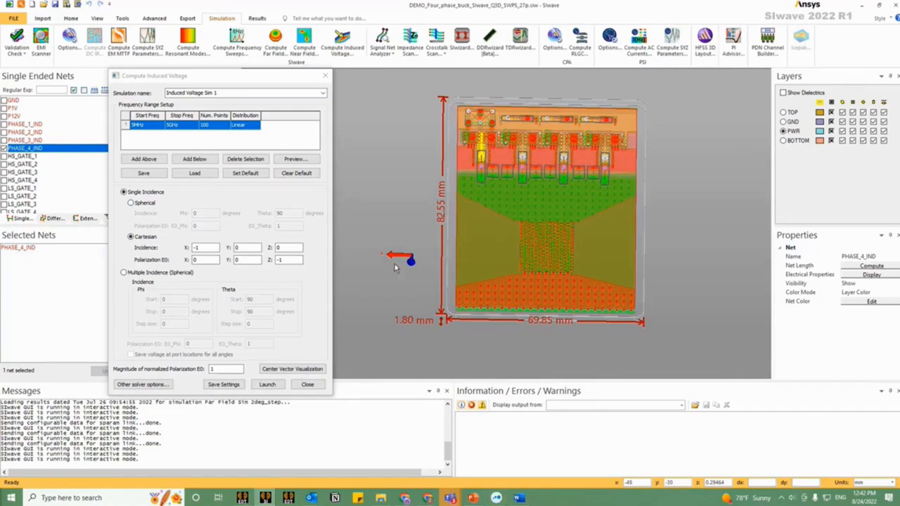
scroll(398, 260, "up", 3)
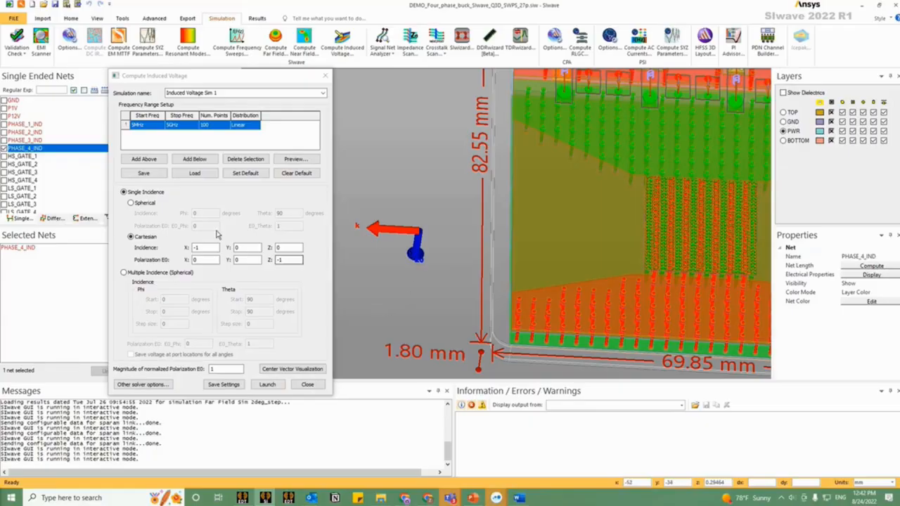
left_click(194, 248)
left_click_drag(503, 270, 460, 273)
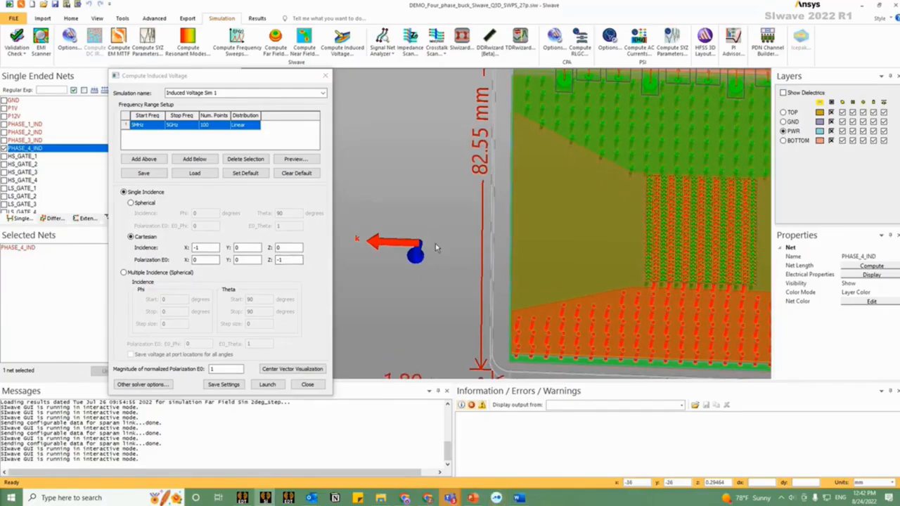
left_click_drag(435, 244, 433, 250)
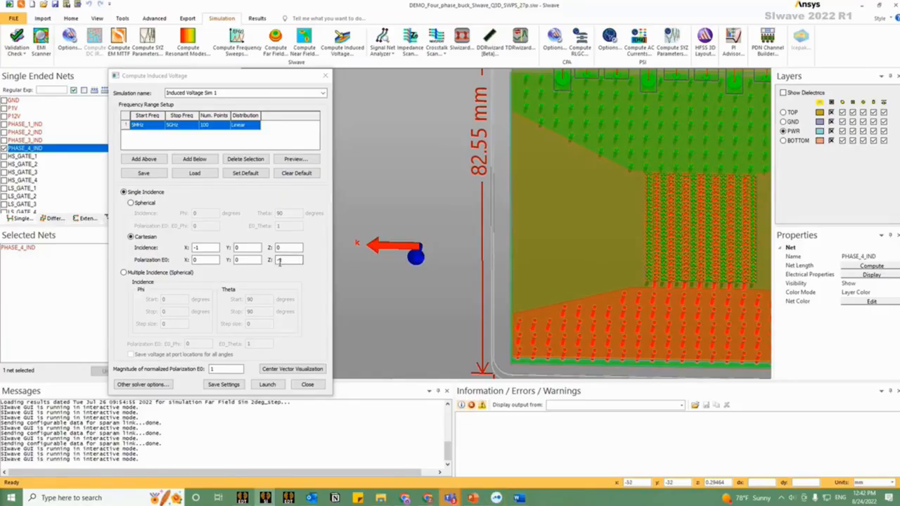
Step: Switch to multiple spherical incidence with a theta start of 0 degrees and a theta step size of 45, and inspect the resulting vectors
left_click(180, 274)
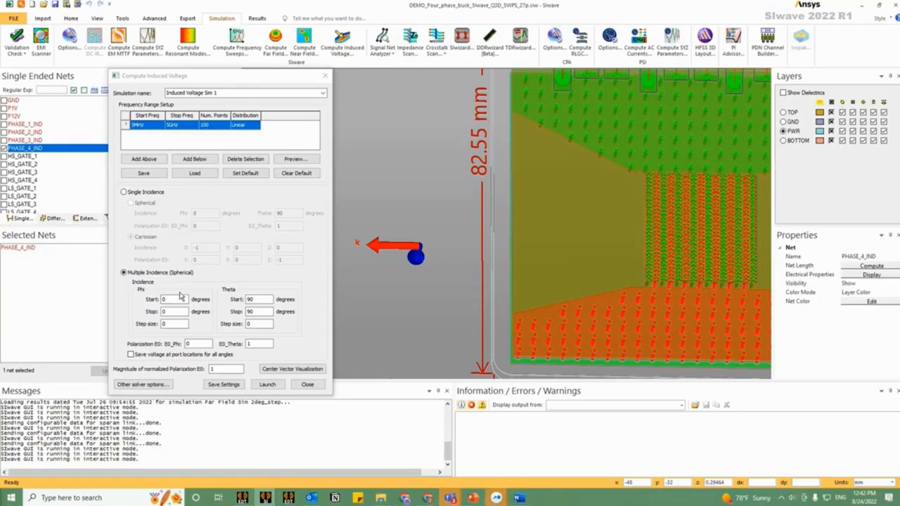
left_click(165, 299)
double_click(166, 299)
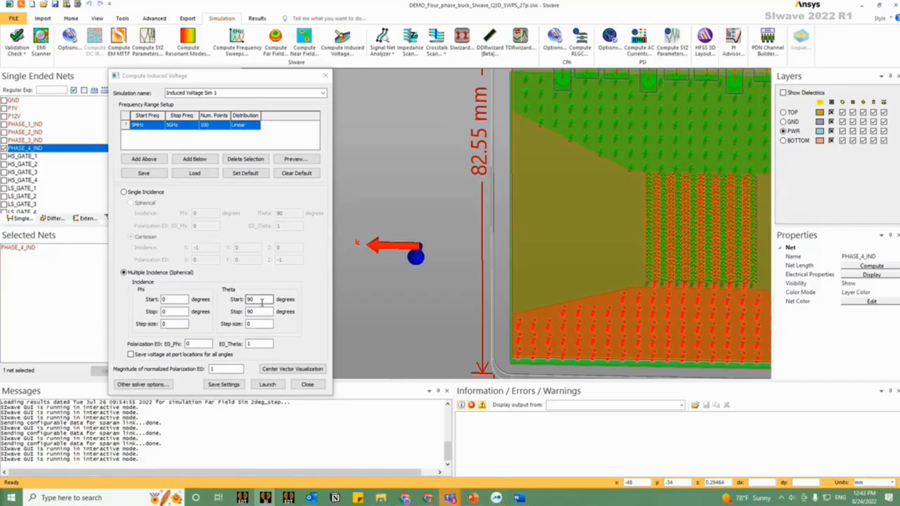
left_click_drag(258, 300, 215, 301)
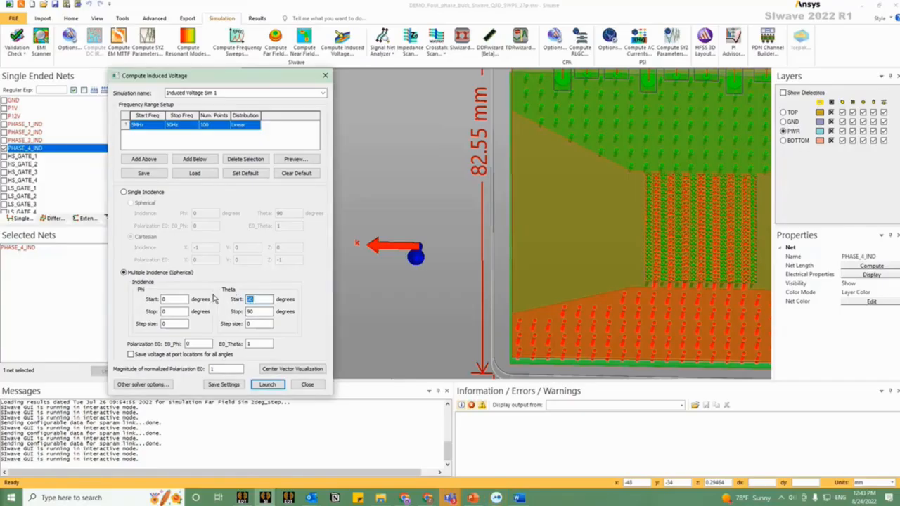
type("0")
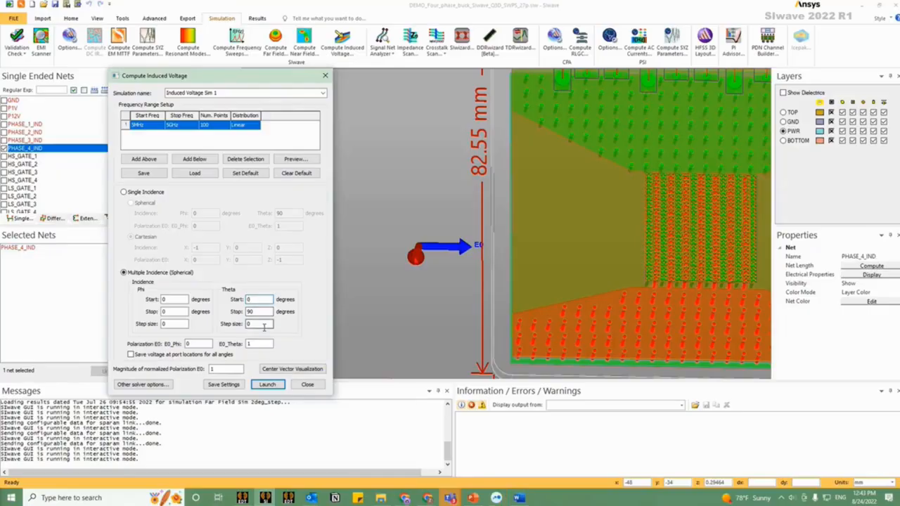
left_click_drag(266, 326, 176, 325)
type("45")
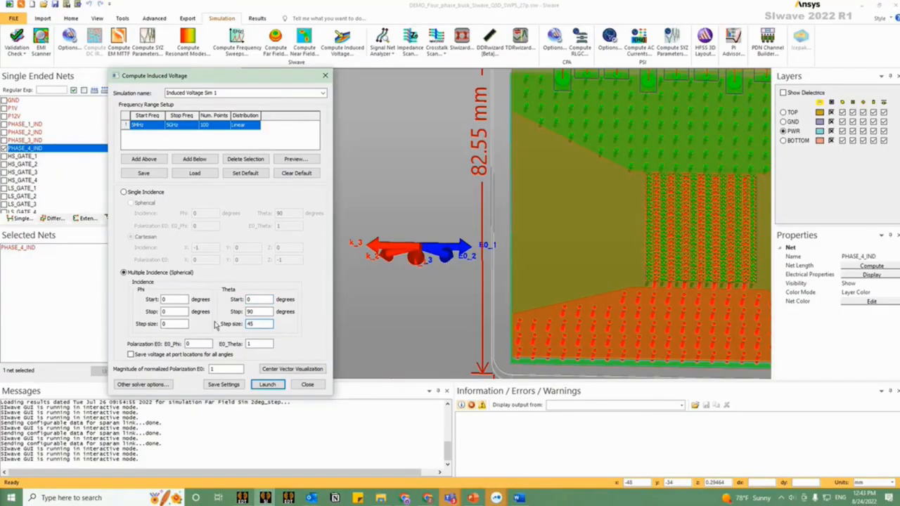
left_click_drag(451, 302, 470, 275)
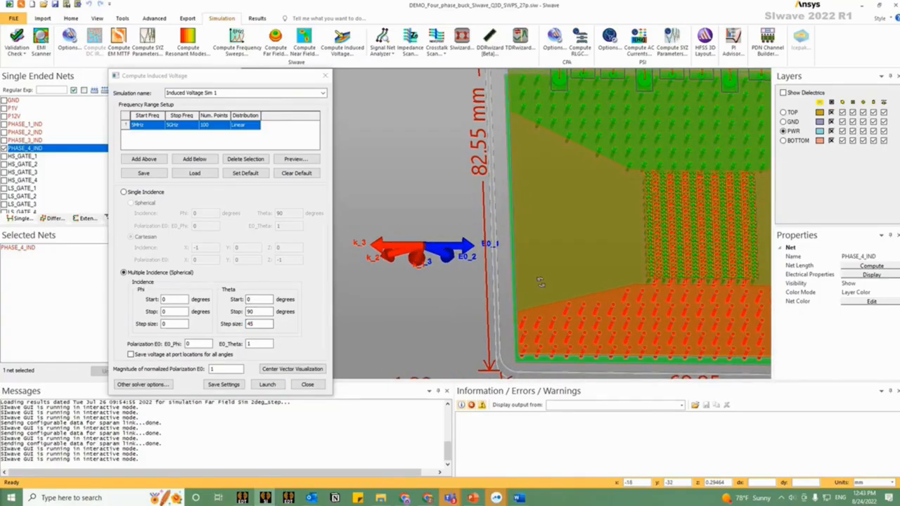
left_click_drag(536, 261, 493, 225)
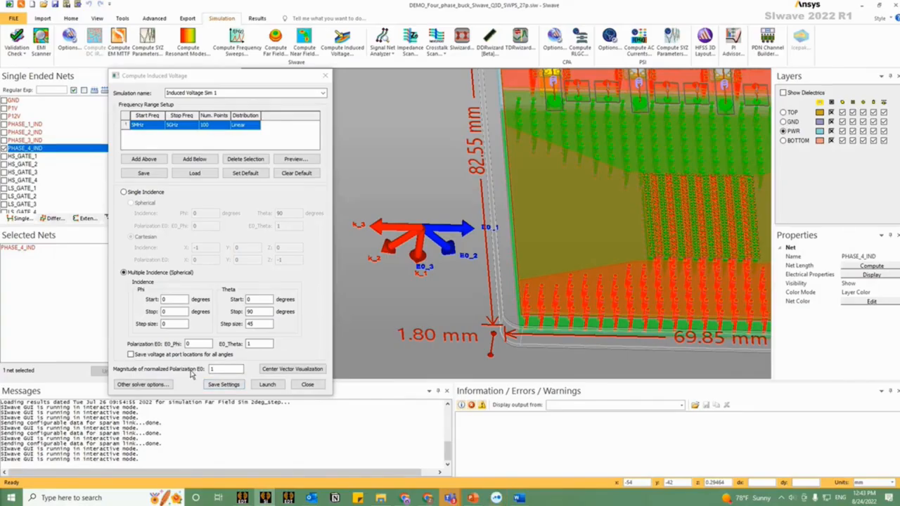
Step: Review the advanced SI/PI, temperature and multiprocessing settings in the other solver options, and leave them without changes
left_click(214, 370)
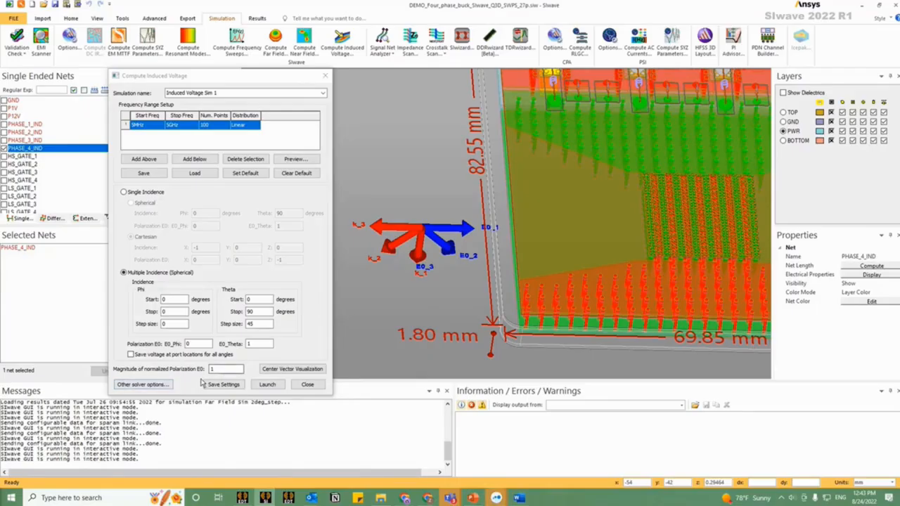
left_click(163, 385)
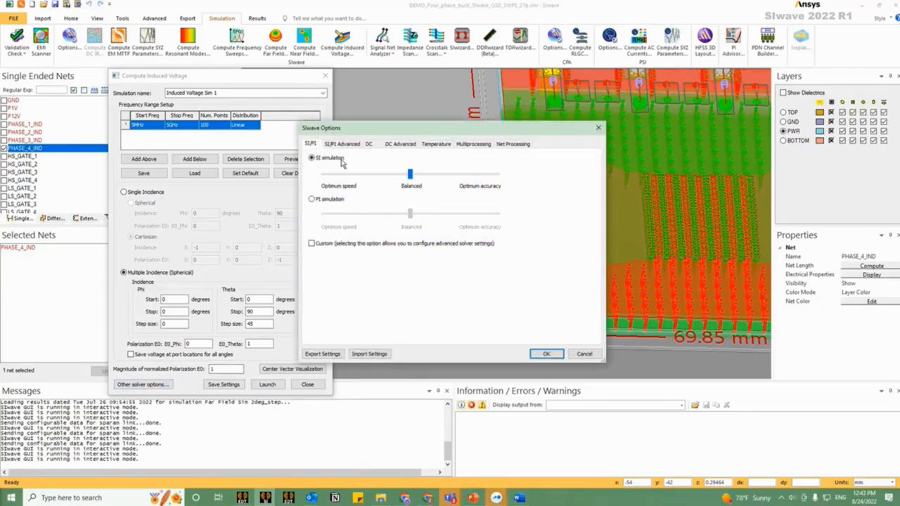
left_click(338, 145)
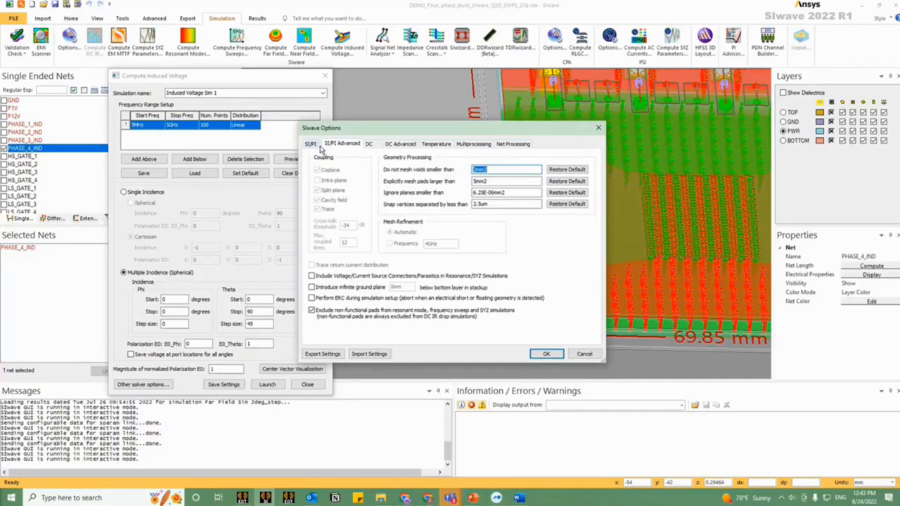
left_click(436, 145)
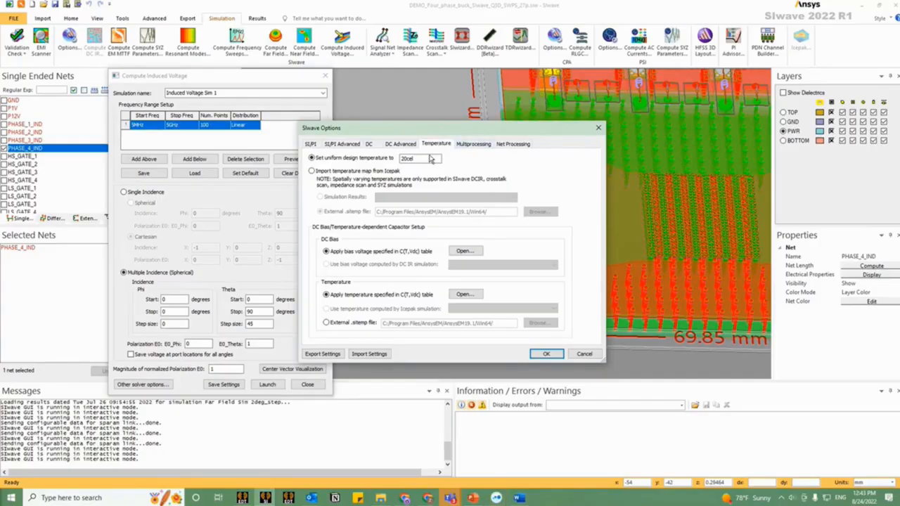
left_click_drag(418, 160, 367, 162)
left_click_drag(546, 135, 437, 142)
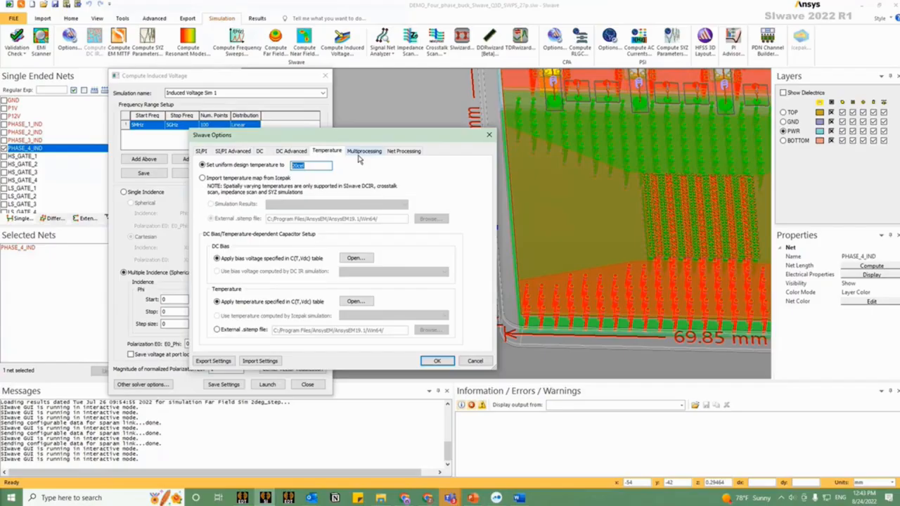
left_click(363, 152)
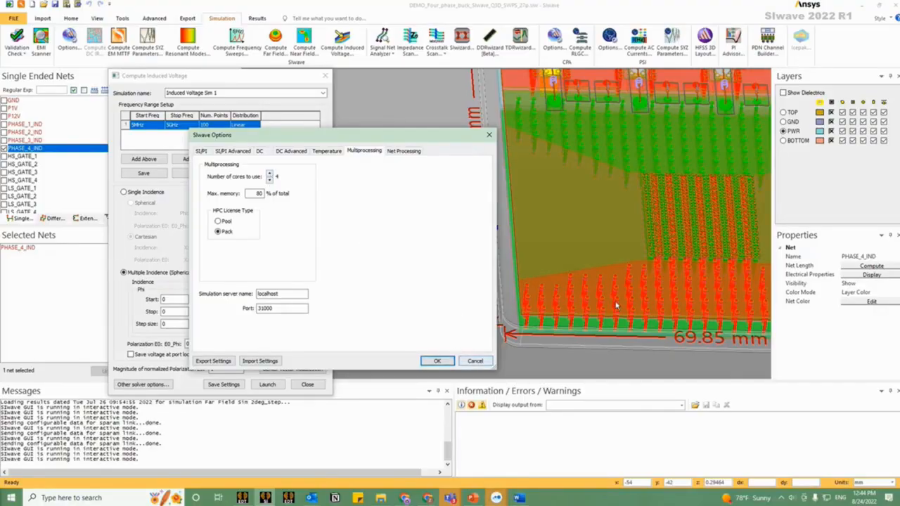
left_click(475, 362)
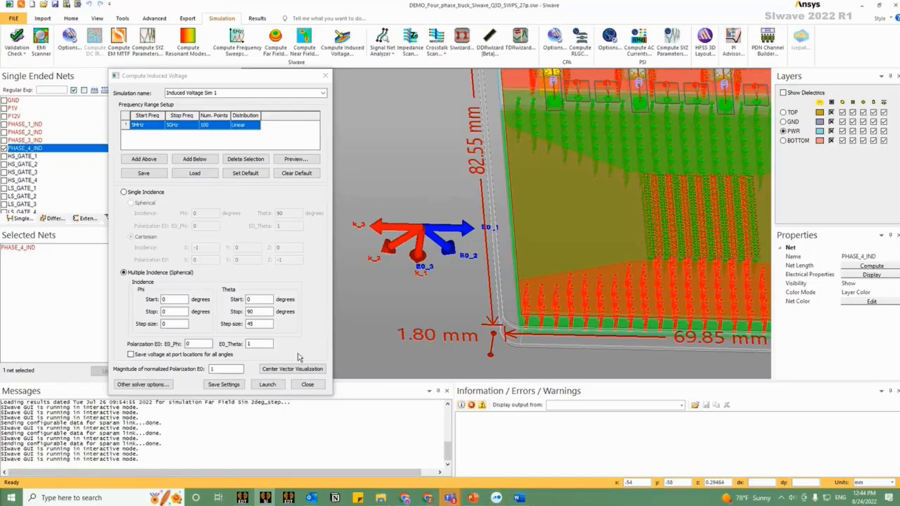
Step: Switch to the SIwave window with the solved results and open the port induced voltage plot setup for Induced Voltage Sim 1
mouse_move(266, 497)
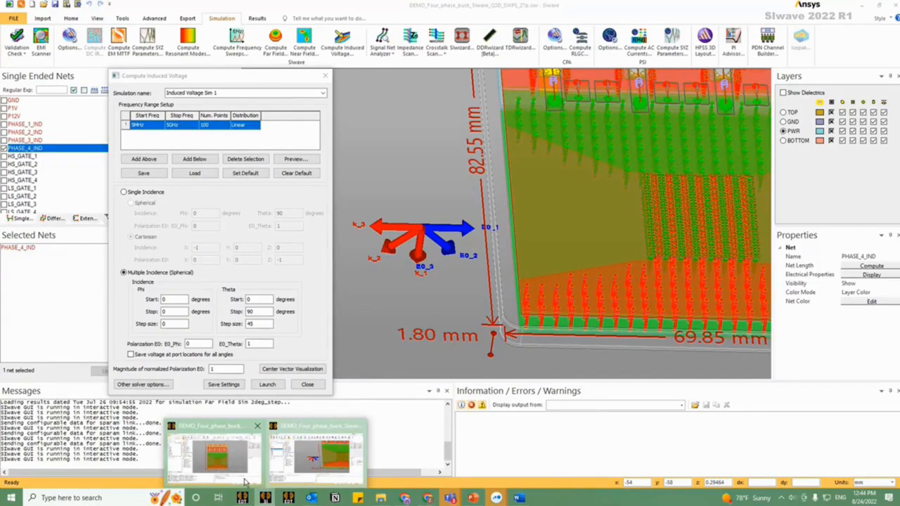
left_click(245, 483)
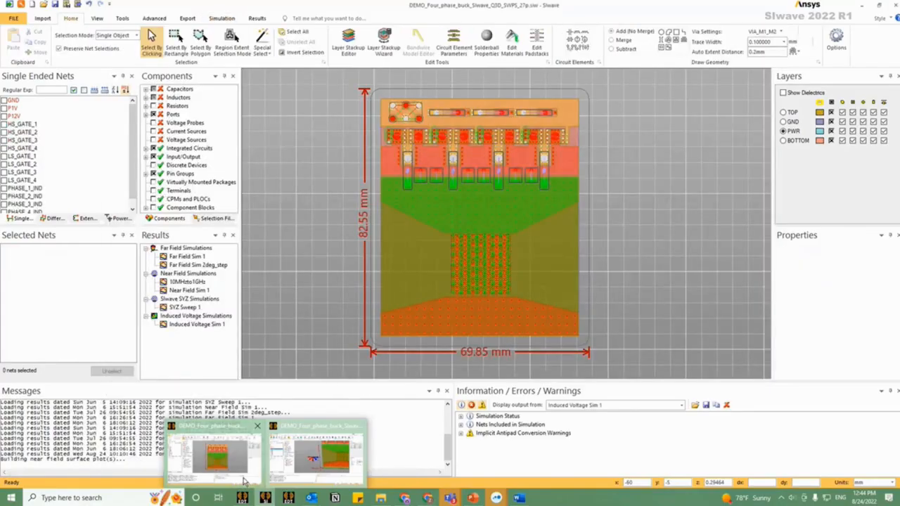
right_click(210, 328)
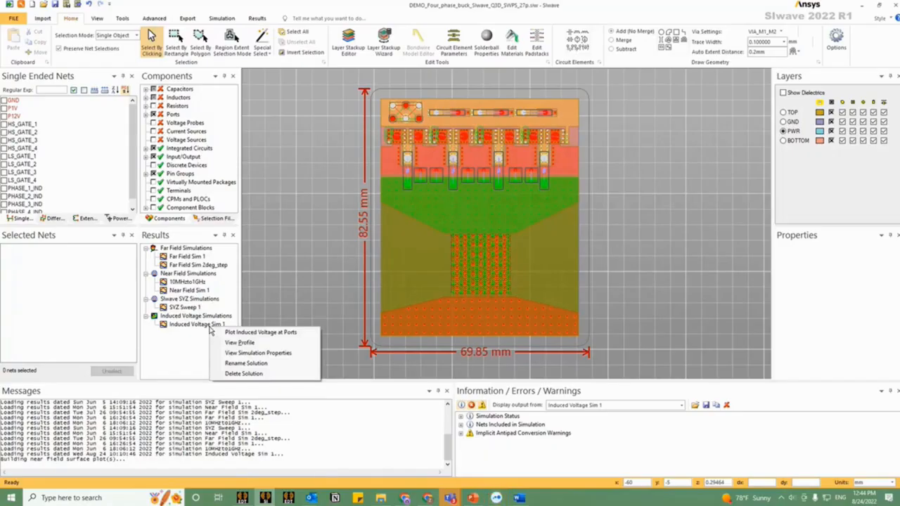
left_click(257, 333)
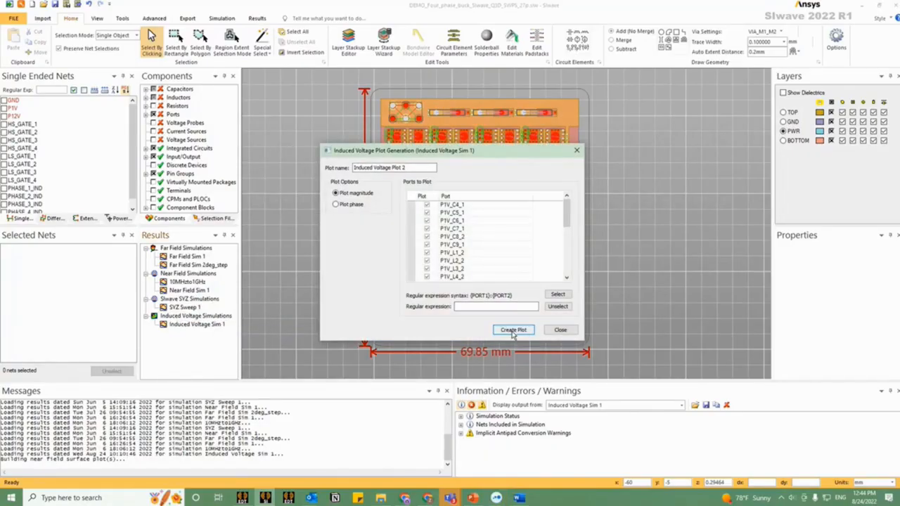
Step: Switch to Ansys Electronics Desktop and open Induced Voltage Plot 1 from the DEMO_Four_phase_buck_SIwave_Q3D_SWPS_27p_plots project
left_click(250, 497)
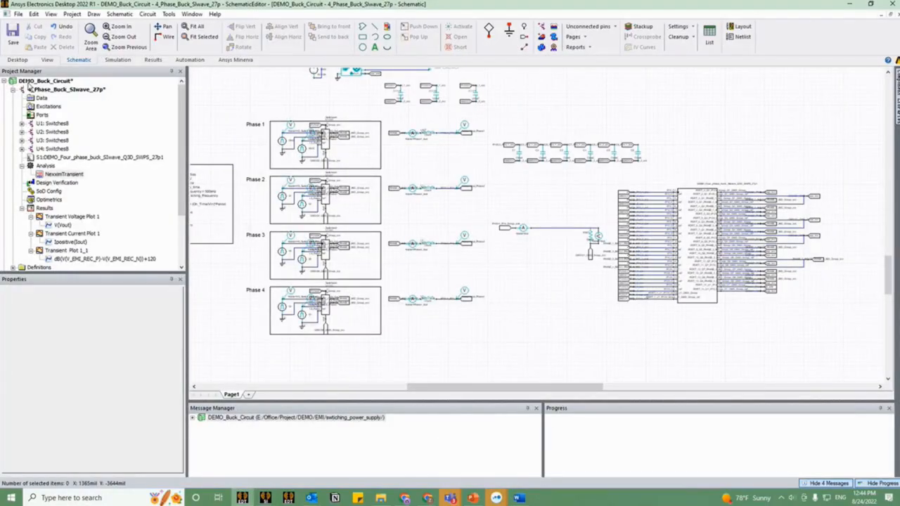
left_click(13, 90)
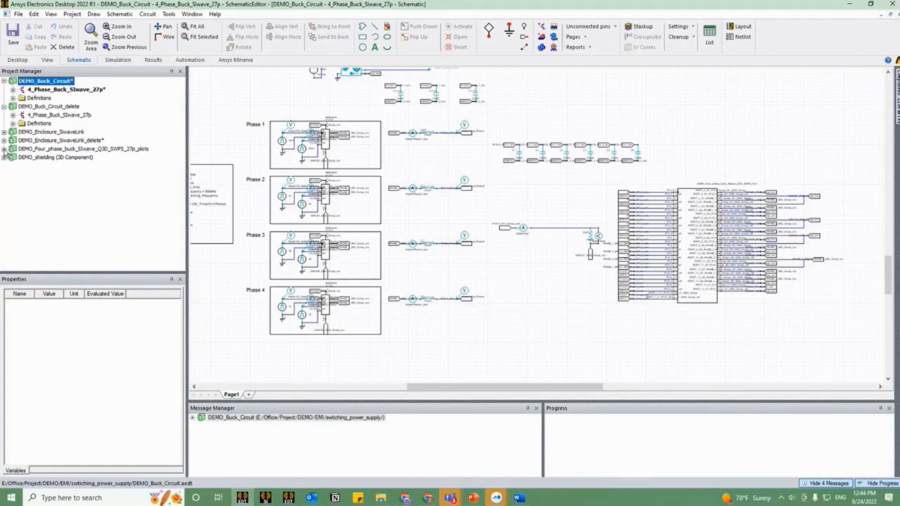
left_click(4, 149)
left_click(13, 157)
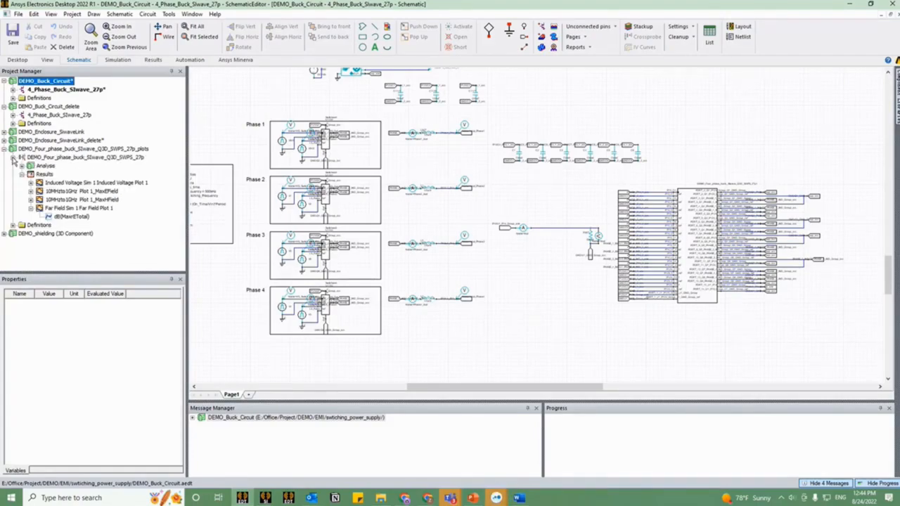
double_click(65, 183)
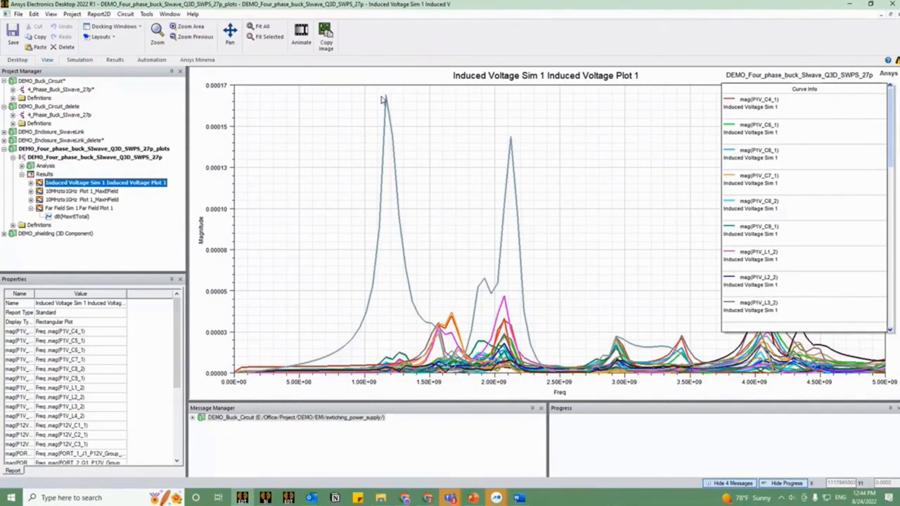
Step: Add markers on the two highest peaks of the port induced voltage plot
right_click(343, 192)
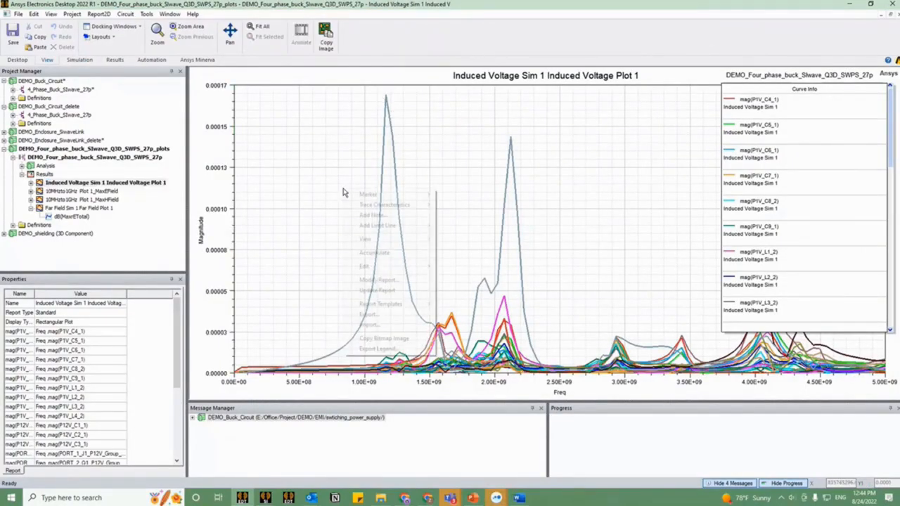
mouse_move(366, 194)
left_click(465, 195)
left_click(387, 98)
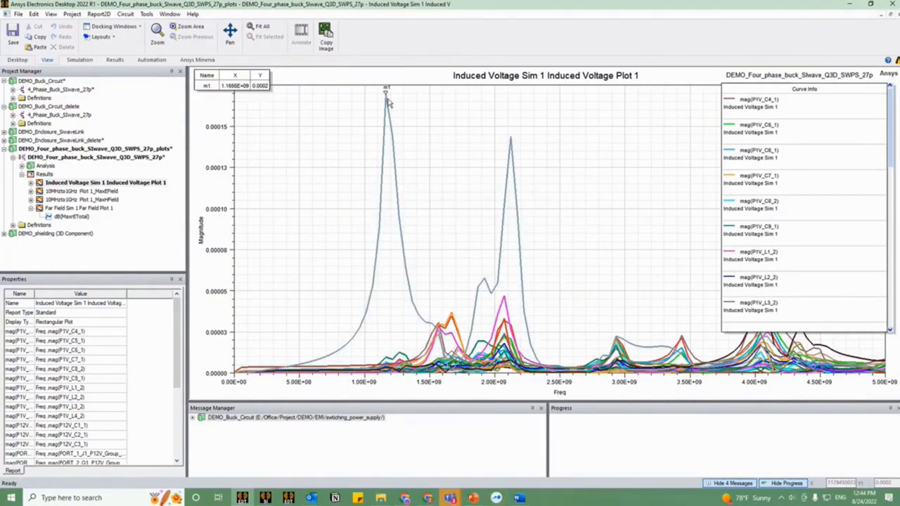
left_click(513, 140)
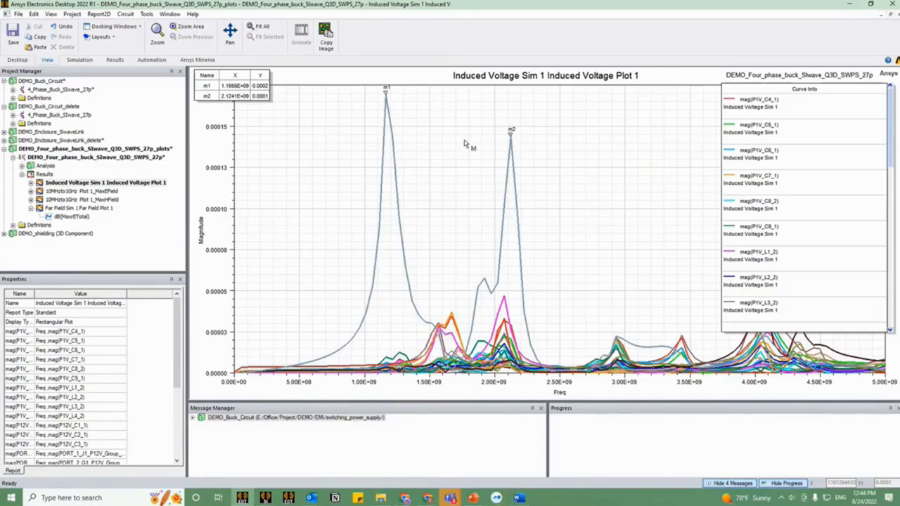
Step: Highlight the PORT_14_U1_P1V_Group trace in the induced voltage plot and examine its peaks against the other port curves
left_click(391, 136)
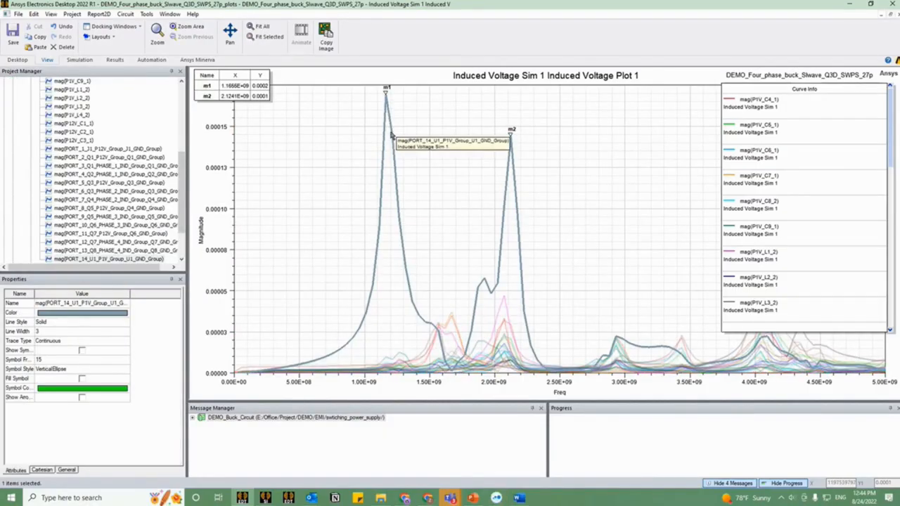
scroll(796, 255, "down", 2)
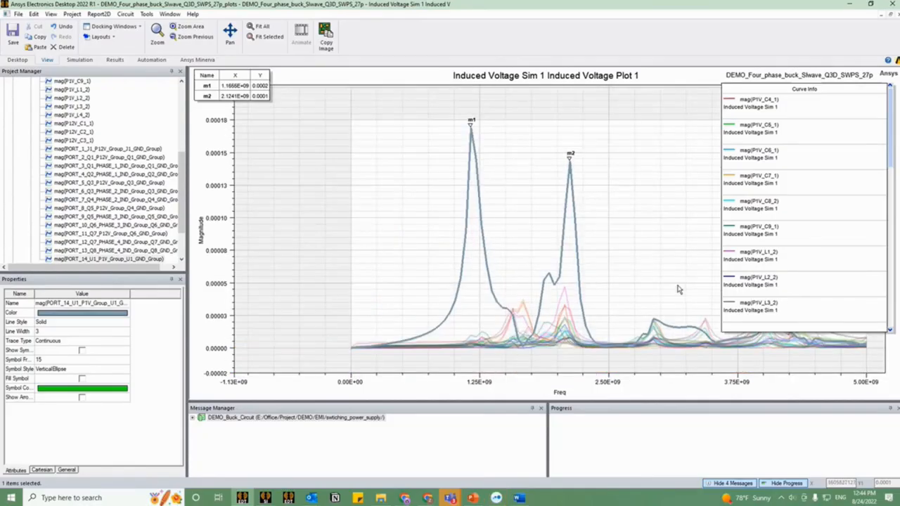
scroll(552, 242, "up", 2)
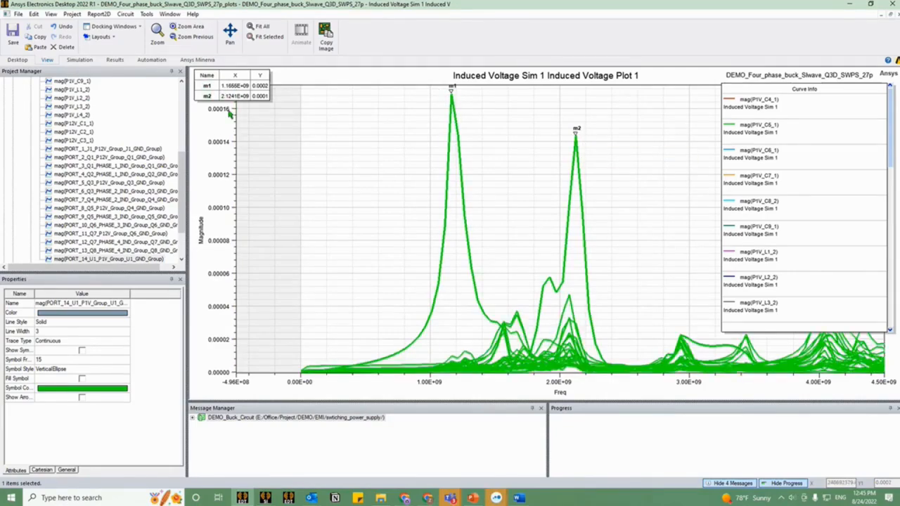
left_click(320, 167)
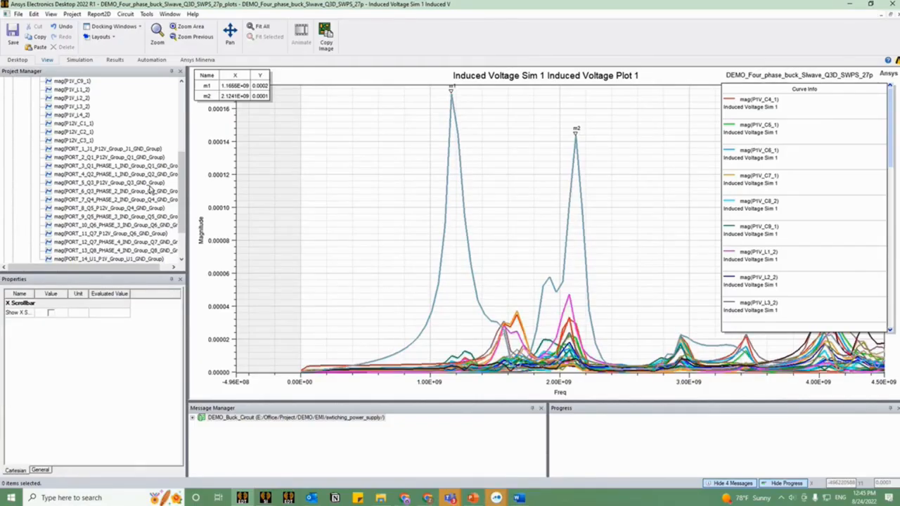
scroll(150, 187, "up", 4)
left_click(32, 132)
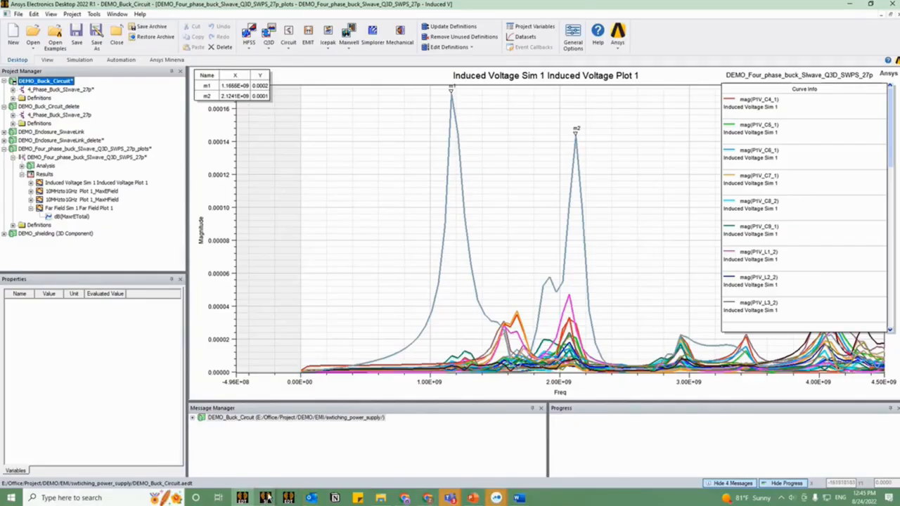
Step: Switch to the SIwave window with the solved results and review the SYZ Sweep 1 setup in Compute SYZ Parameters without changing it
mouse_move(265, 498)
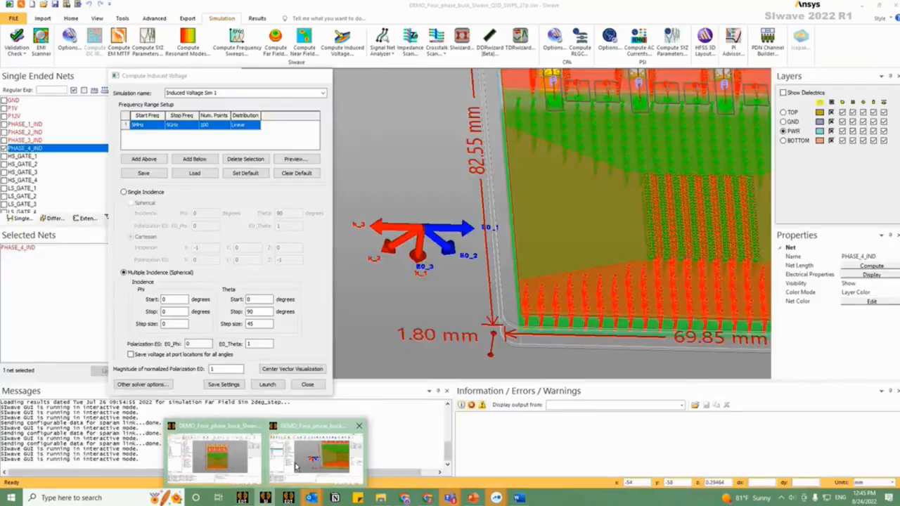
left_click(302, 460)
left_click(560, 330)
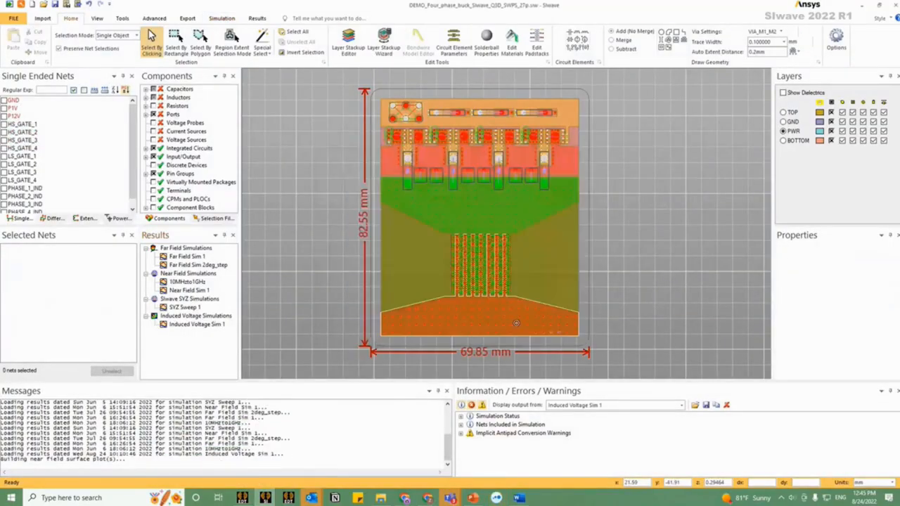
left_click(215, 20)
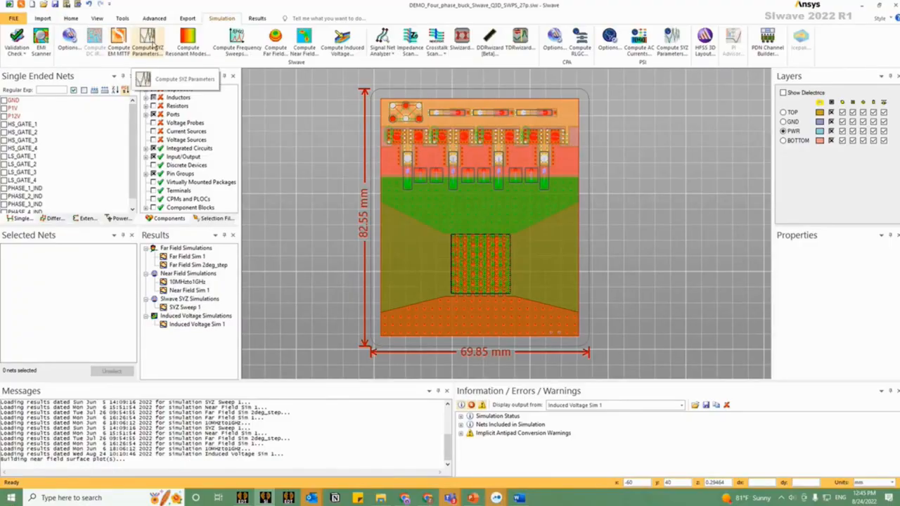
left_click(149, 41)
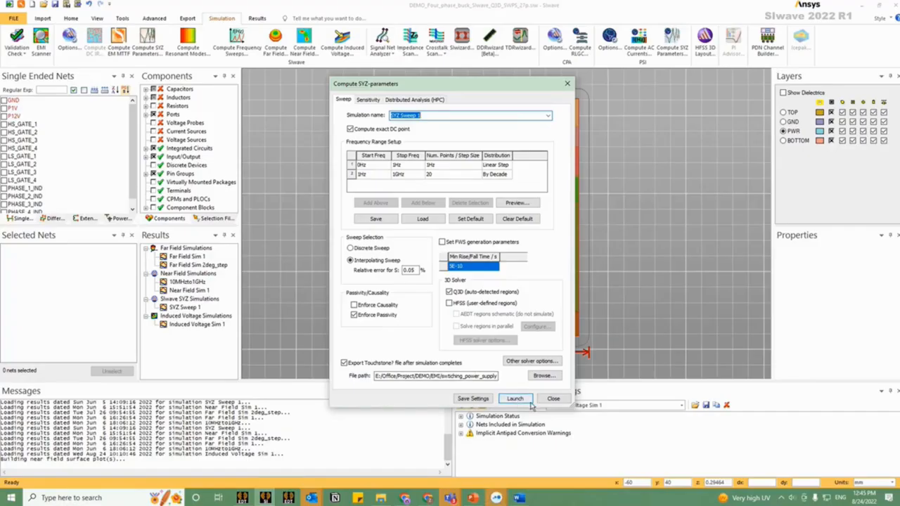
left_click(553, 399)
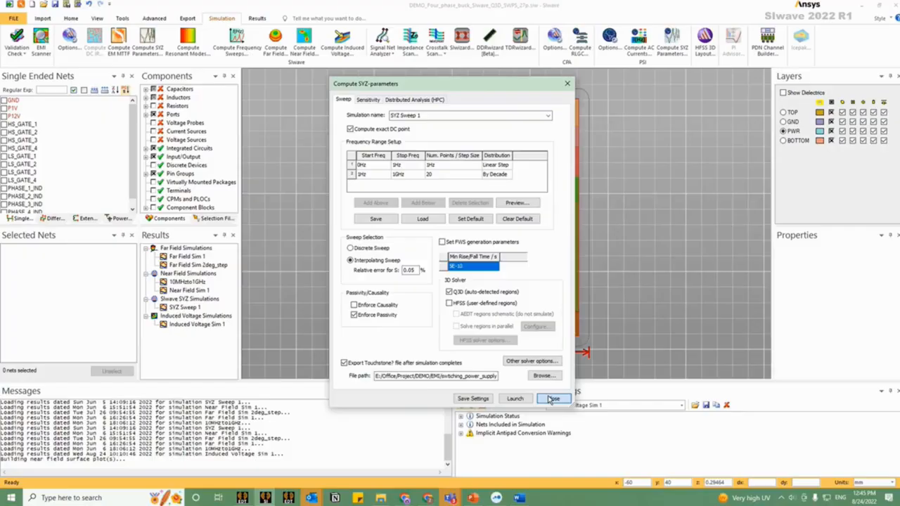
left_click(184, 309)
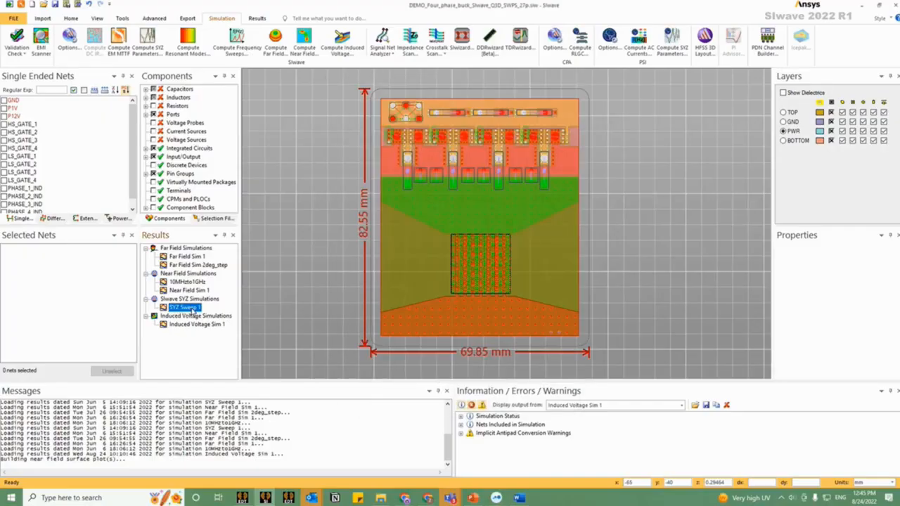
Step: Switch to Ansys Electronics Desktop and open the 4_Phase_Buck_SIwave_27p schematic of DEMO_Buck_Circuit_delete, showing its unconnected wires
left_click(265, 498)
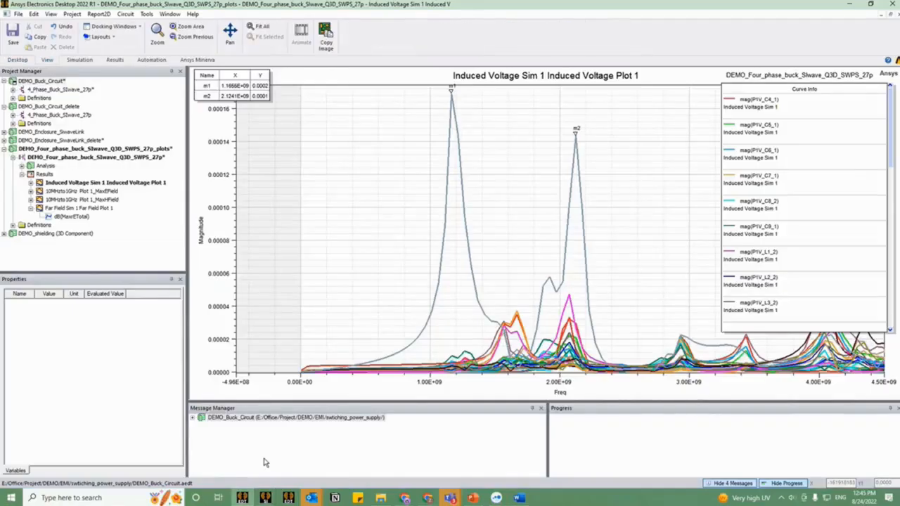
left_click(87, 90)
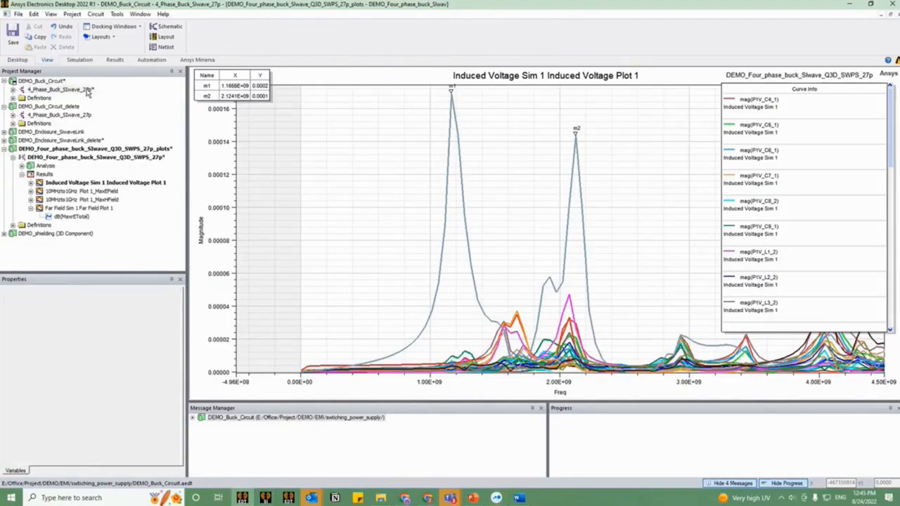
double_click(67, 114)
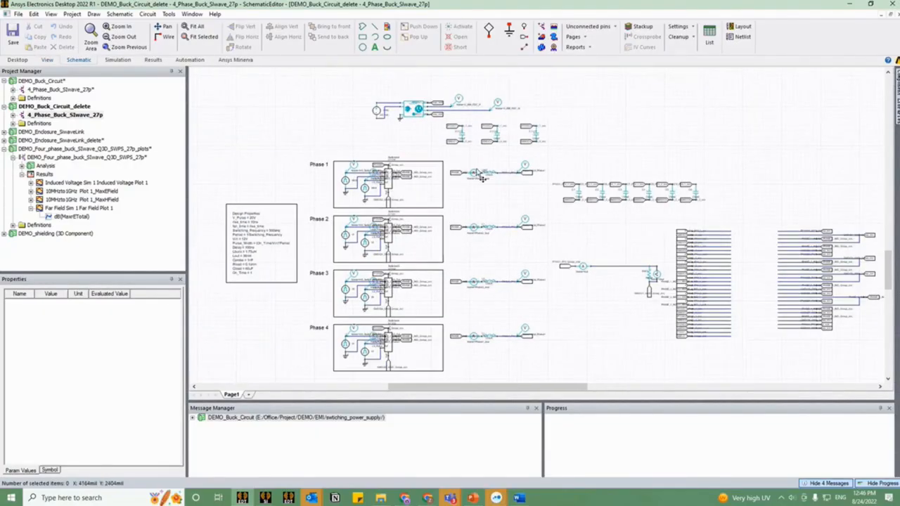
scroll(481, 175, "up", 1)
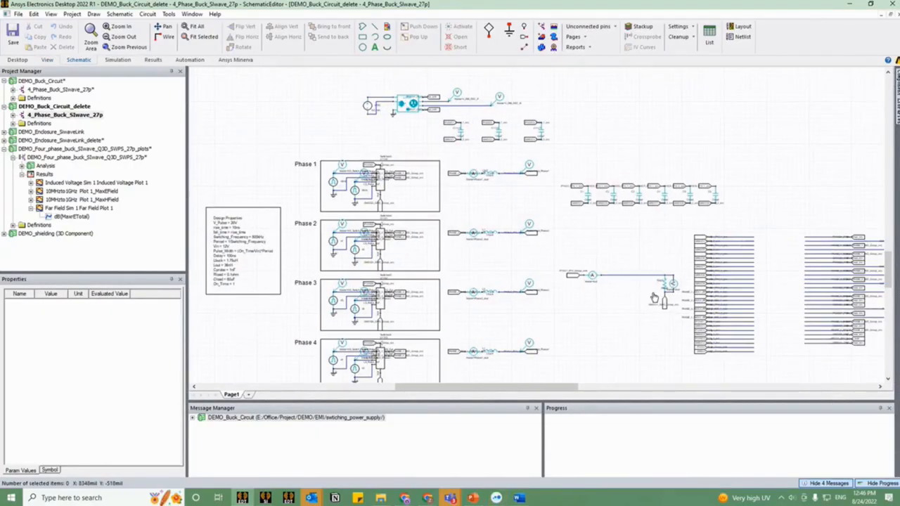
left_click_drag(653, 297, 541, 250)
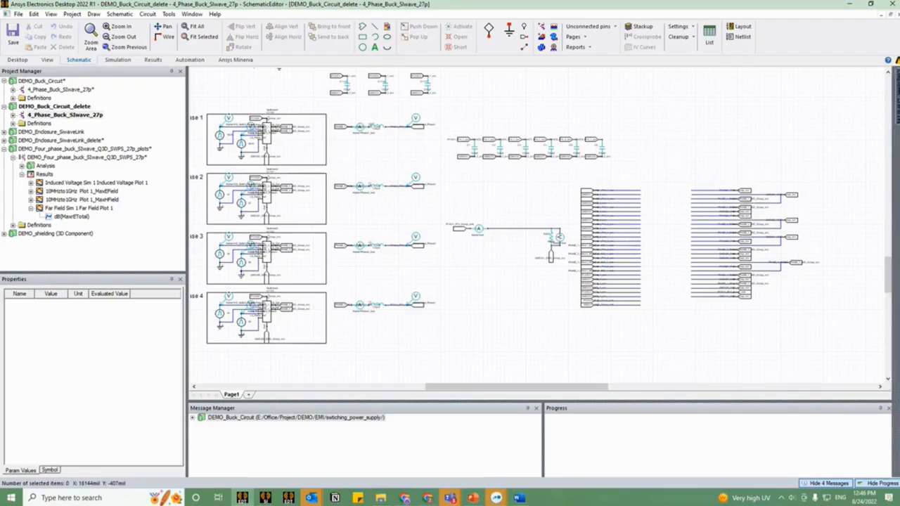
Step: Insert a SIwave component from the component library, using DEMO_Four_phase_buck_SIwave_Q3D_SWPS_27p.siw from the EMI project's swtiching_power_supply folder
mouse_move(897, 101)
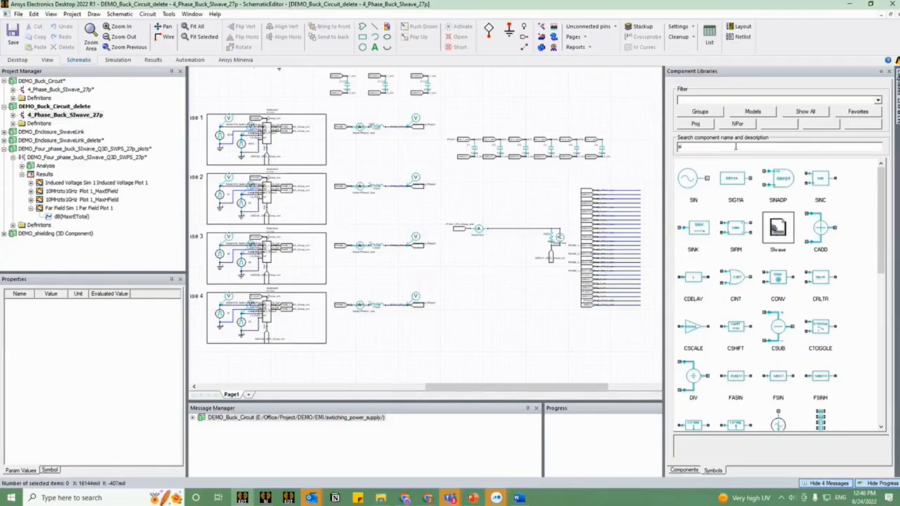
left_click(767, 221)
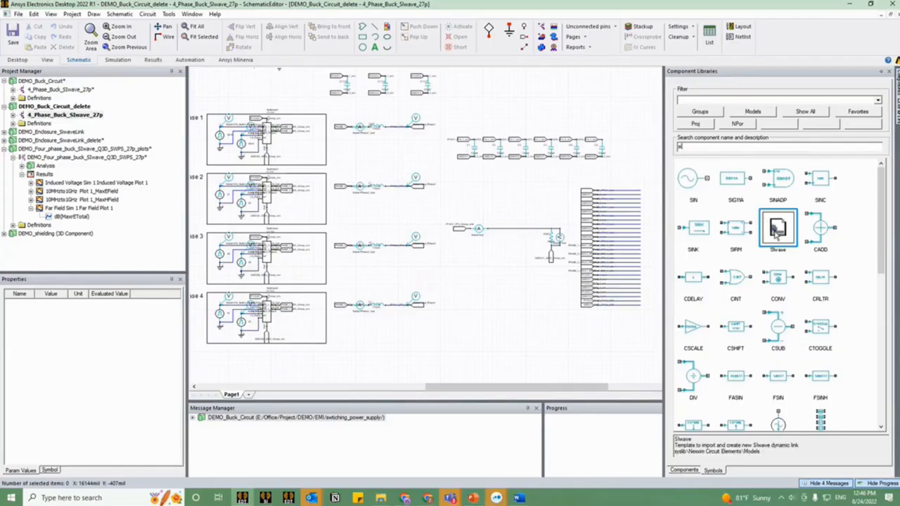
double_click(777, 235)
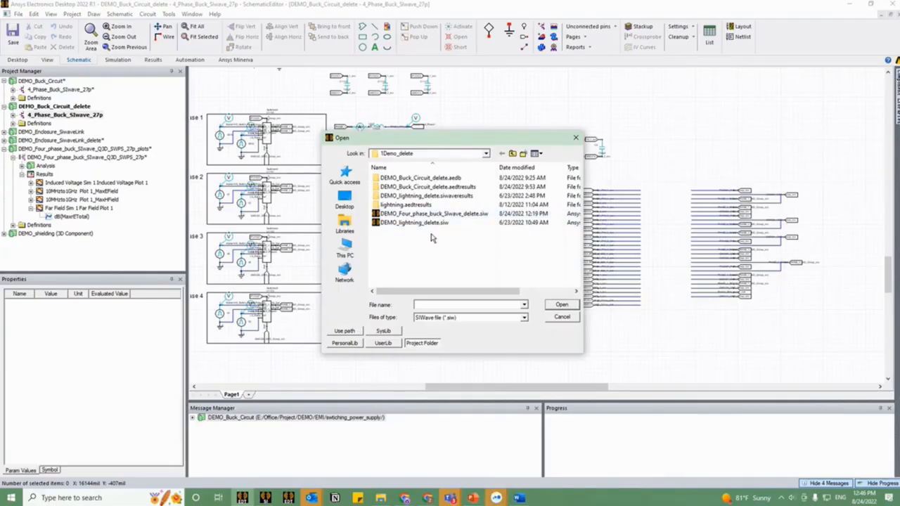
left_click(465, 153)
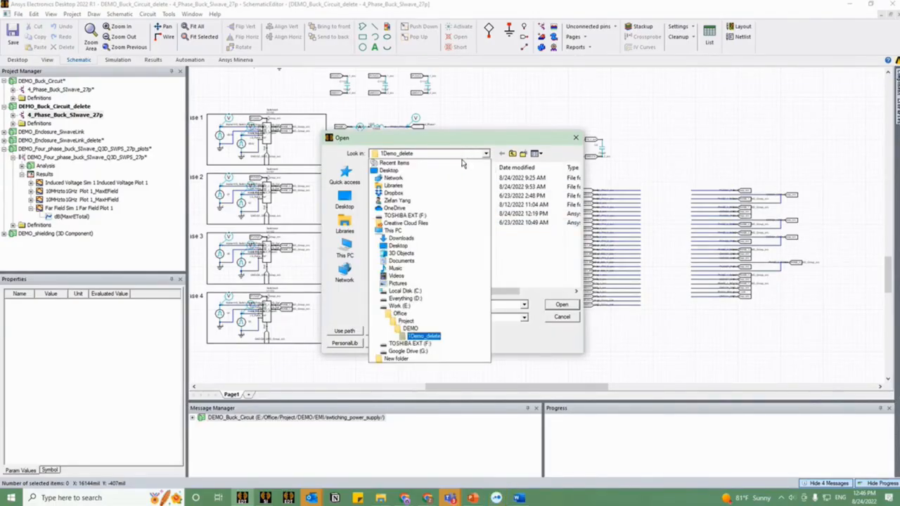
left_click(410, 329)
double_click(411, 201)
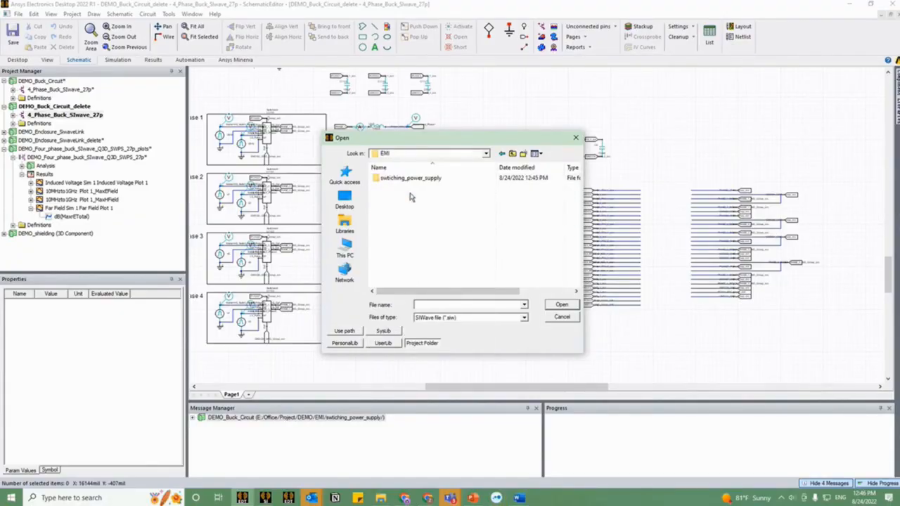
double_click(411, 178)
left_click(429, 258)
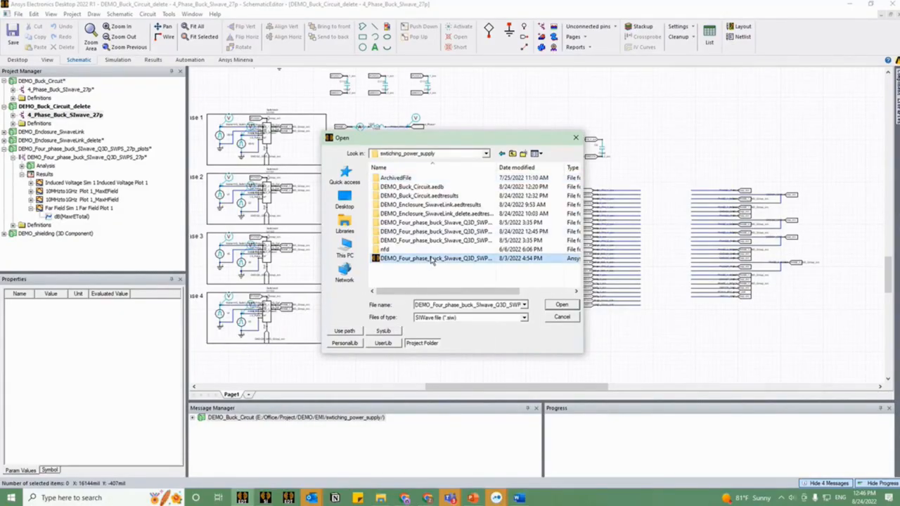
left_click(566, 306)
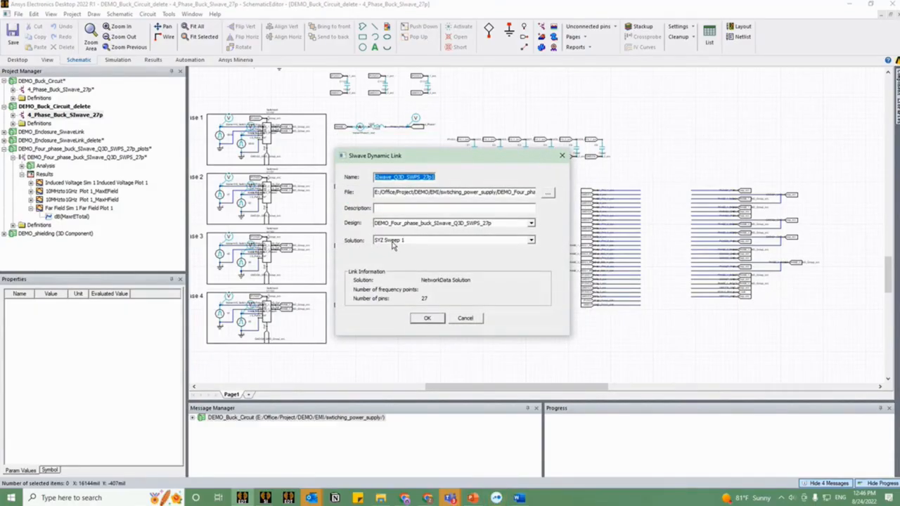
Step: Accept the SIwave dynamic link with the SYZ Sweep 1 solution and place the component above the two groups of unconnected wires
left_click(427, 318)
scroll(654, 77, "up", 1)
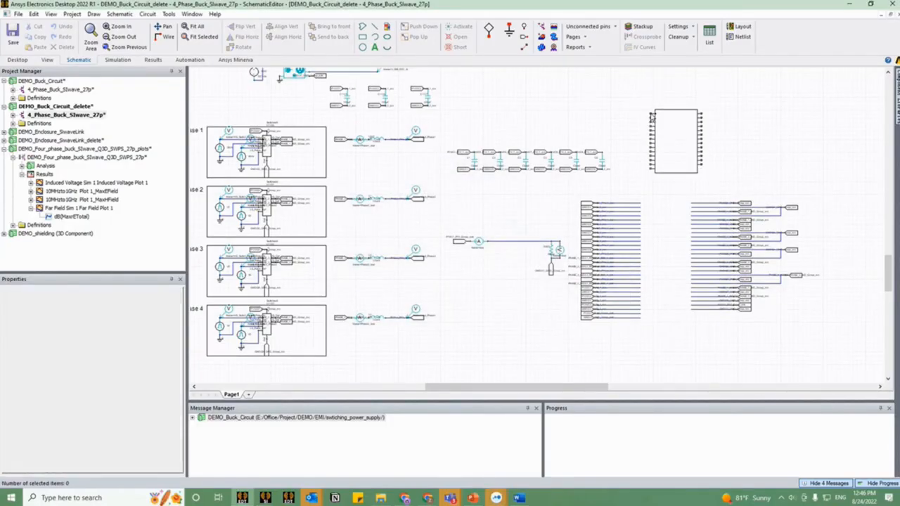
left_click(652, 118)
scroll(693, 140, "up", 1)
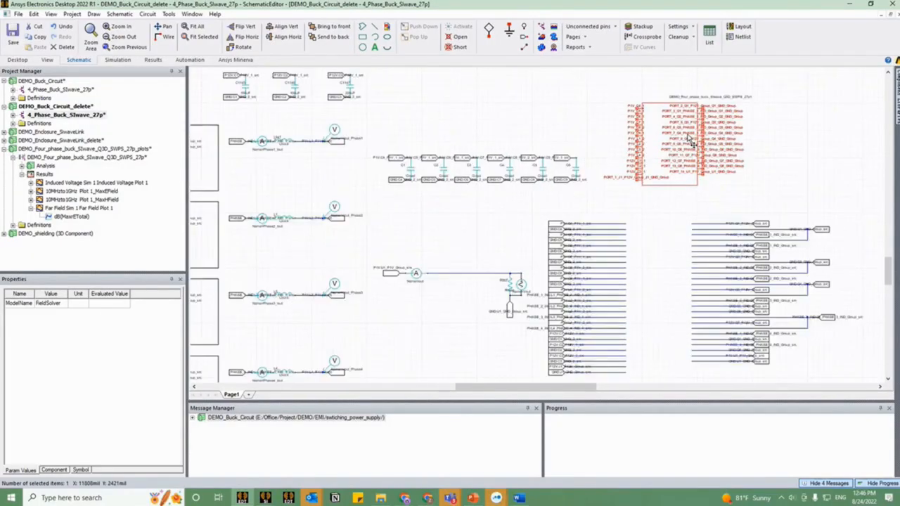
Step: Edit the SIwave component's symbol pin locations to add an individual reference pin per port, and commit the edited component definition
scroll(676, 184, "down", 1)
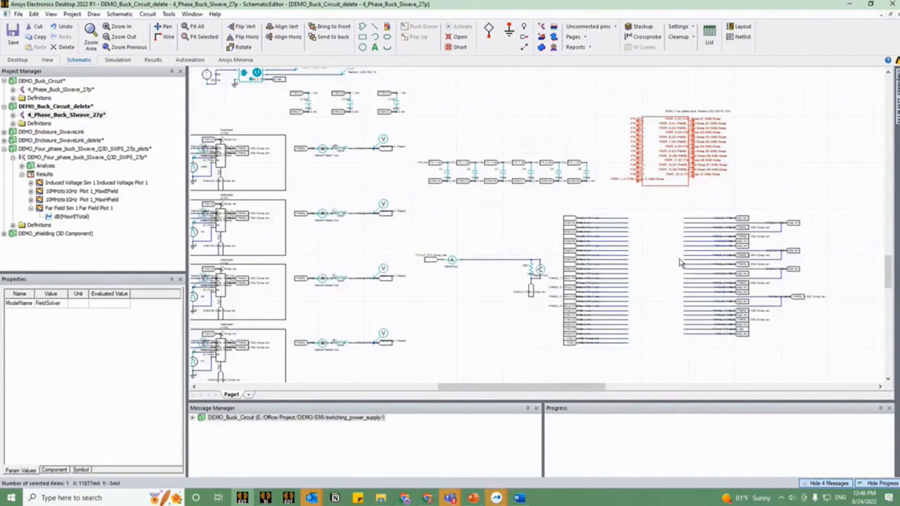
left_click_drag(673, 261, 634, 239)
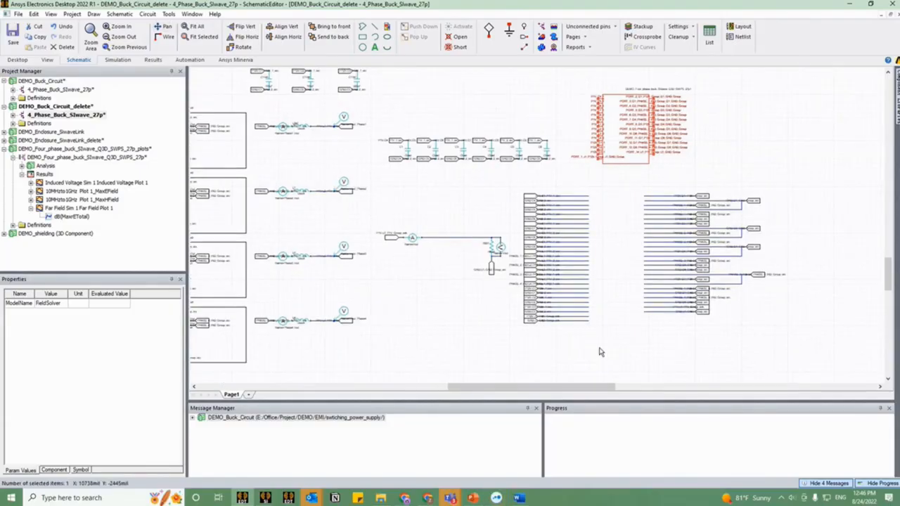
right_click(633, 147)
mouse_move(735, 320)
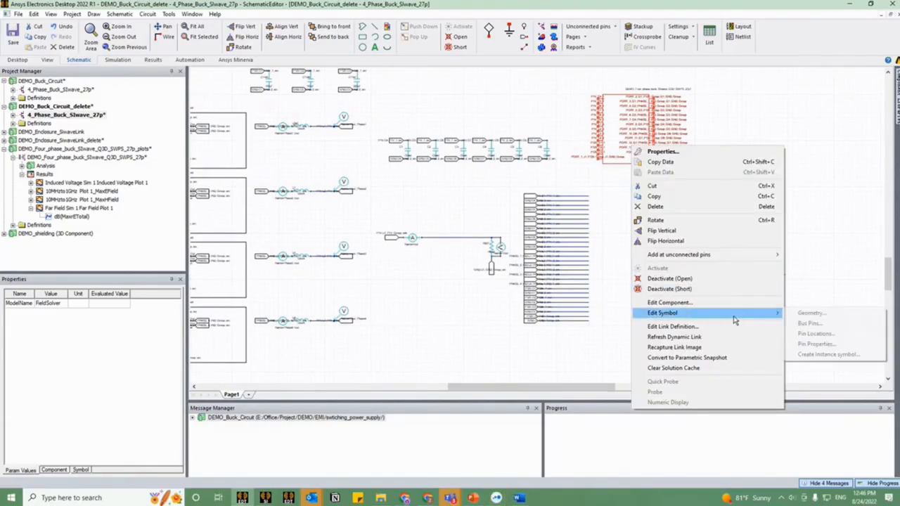
left_click(816, 334)
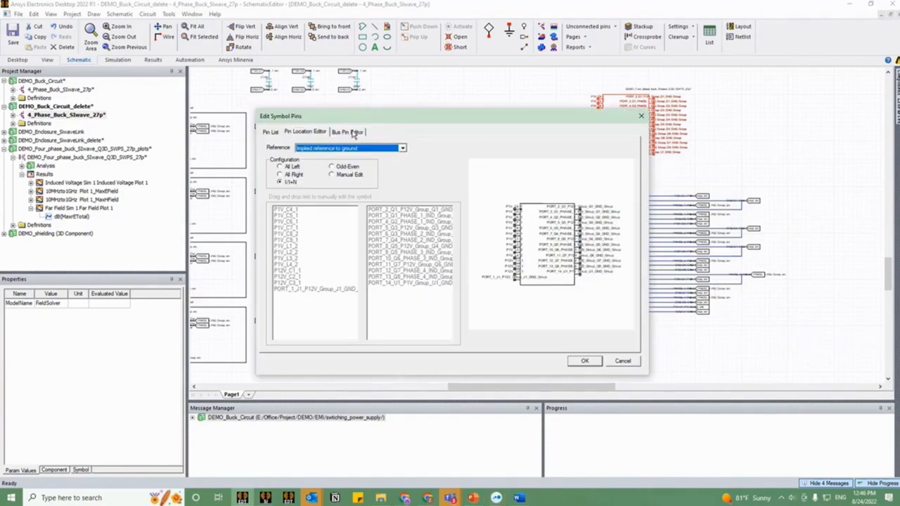
left_click(354, 149)
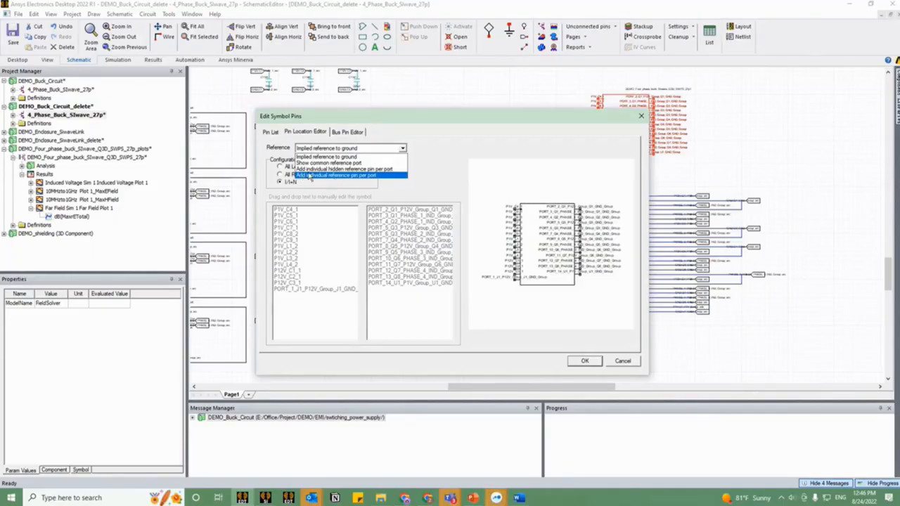
left_click(355, 176)
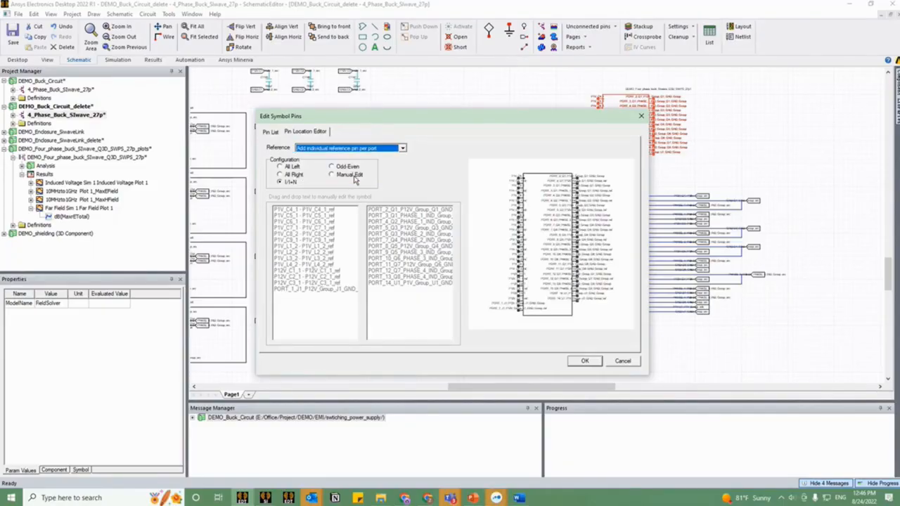
left_click(584, 361)
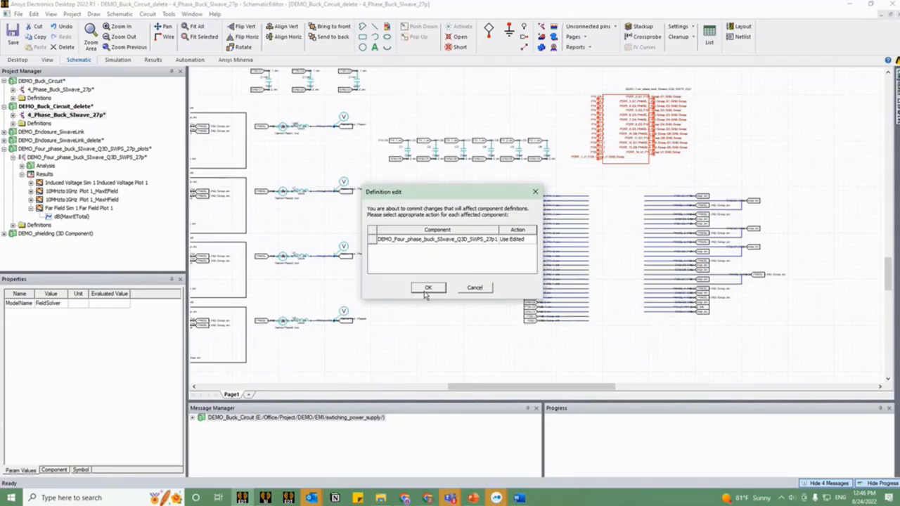
left_click(427, 288)
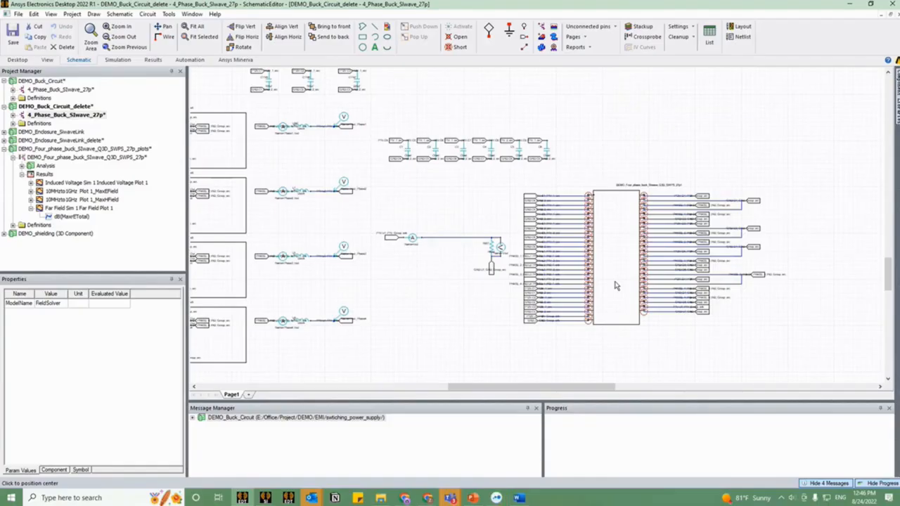
Step: Place the SIwave component between the two groups of unconnected wires so its pins meet the wire ends
left_click(615, 286)
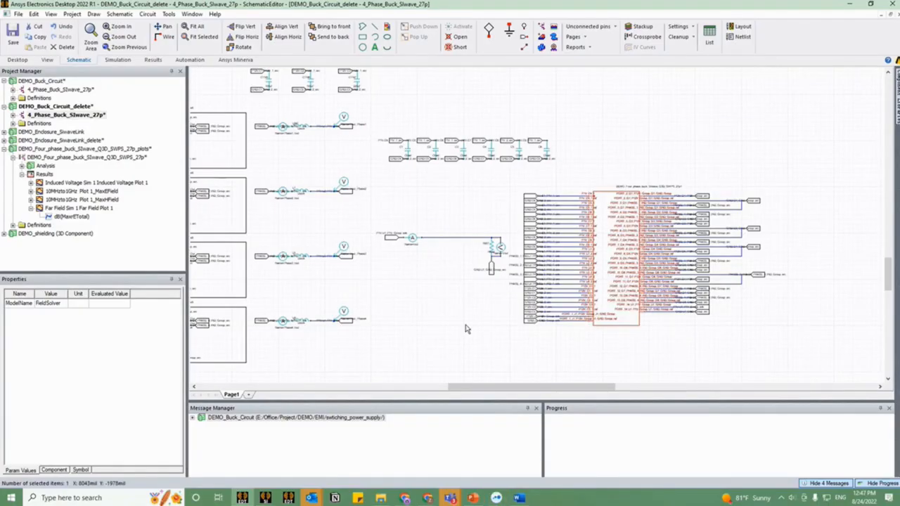
left_click(465, 329)
scroll(548, 310, "down", 2)
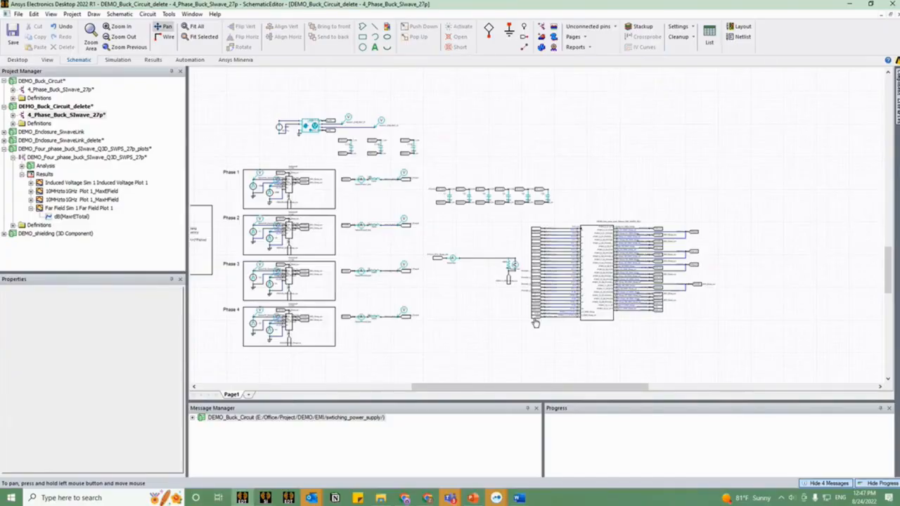
left_click_drag(536, 324, 574, 312)
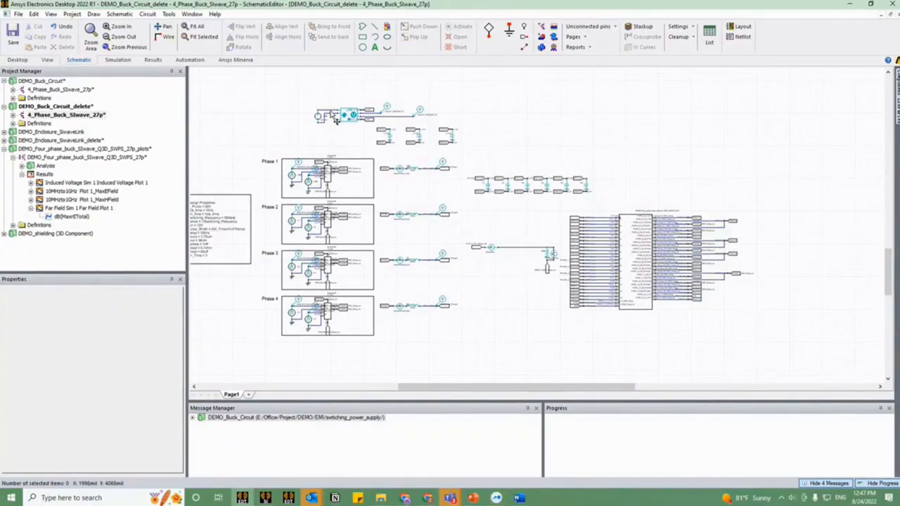
Step: Select the LISN component beside the DC source above Phase 1 and open its component help
scroll(336, 120, "up", 3)
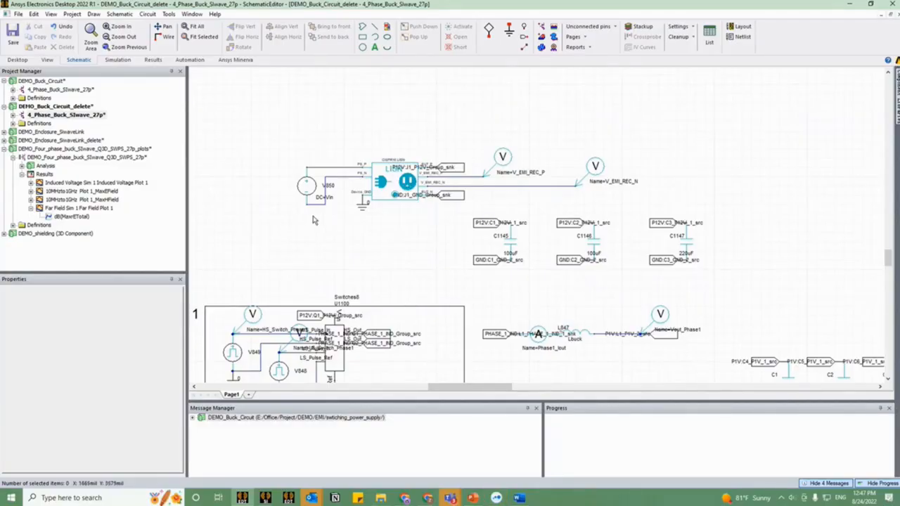
left_click(398, 187)
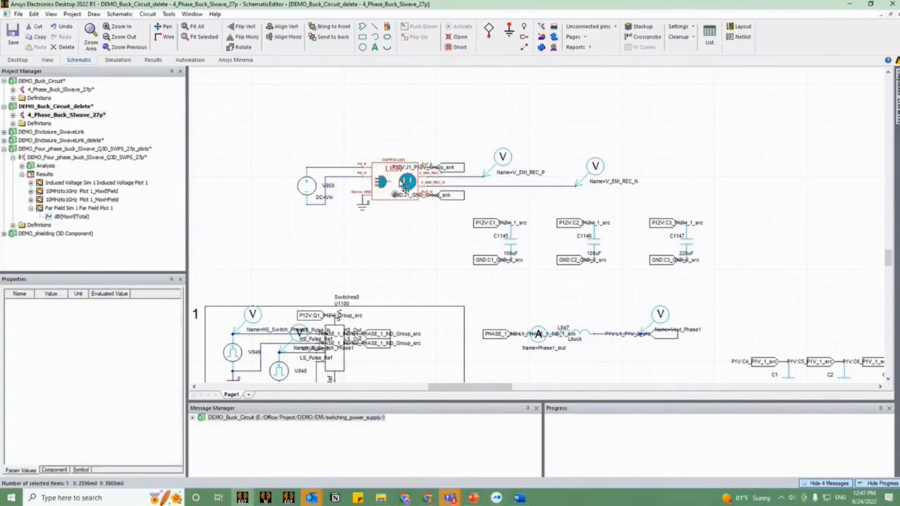
right_click(404, 186)
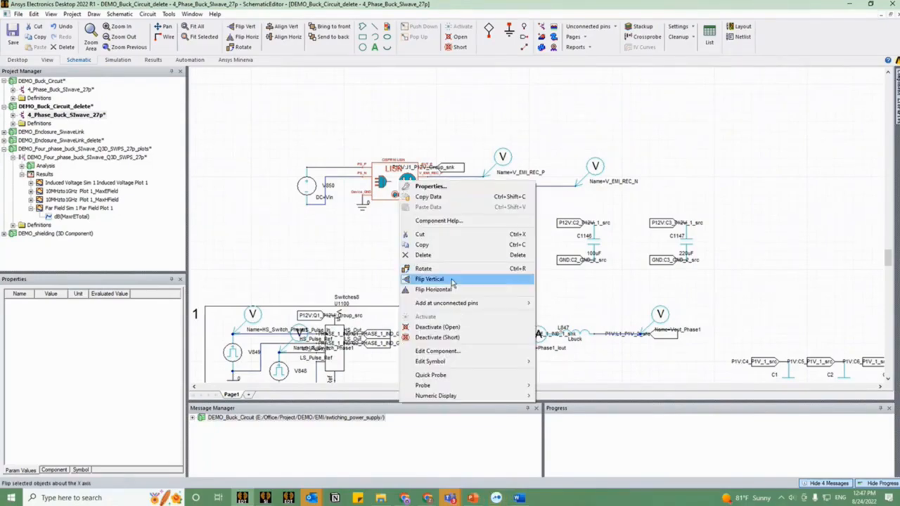
left_click(437, 222)
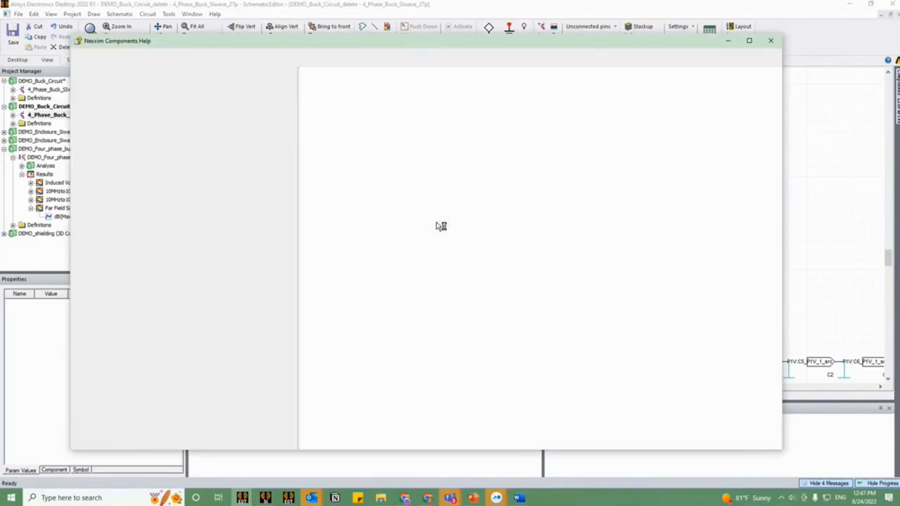
scroll(440, 262, "down", 5)
scroll(439, 262, "up", 4)
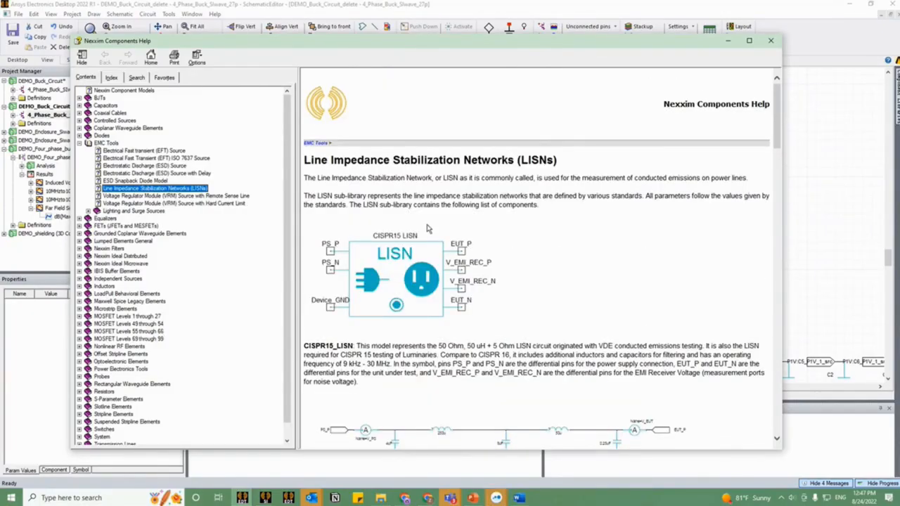
Step: Examine the CISPR16_LISN description, pins and schematic representation in the help, and close the help window
scroll(414, 242, "down", 2)
scroll(415, 242, "down", 8)
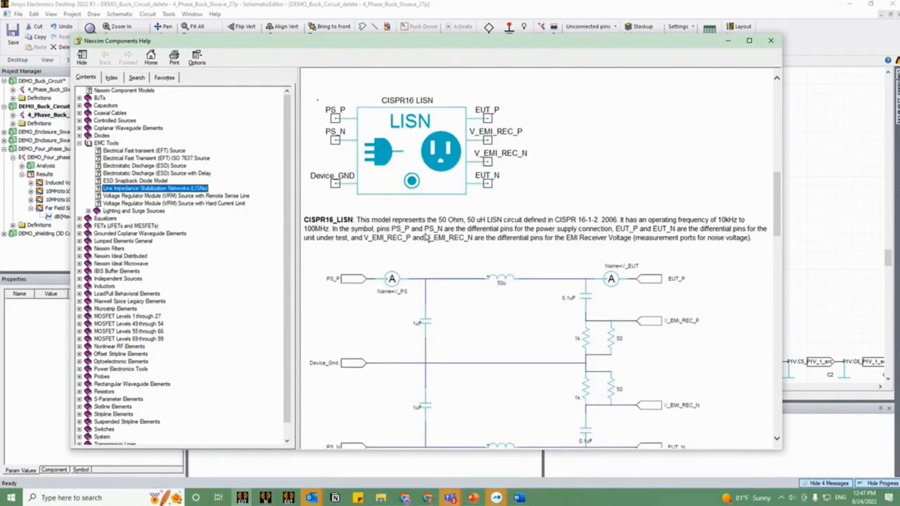
scroll(395, 131, "down", 2)
scroll(394, 131, "down", 4)
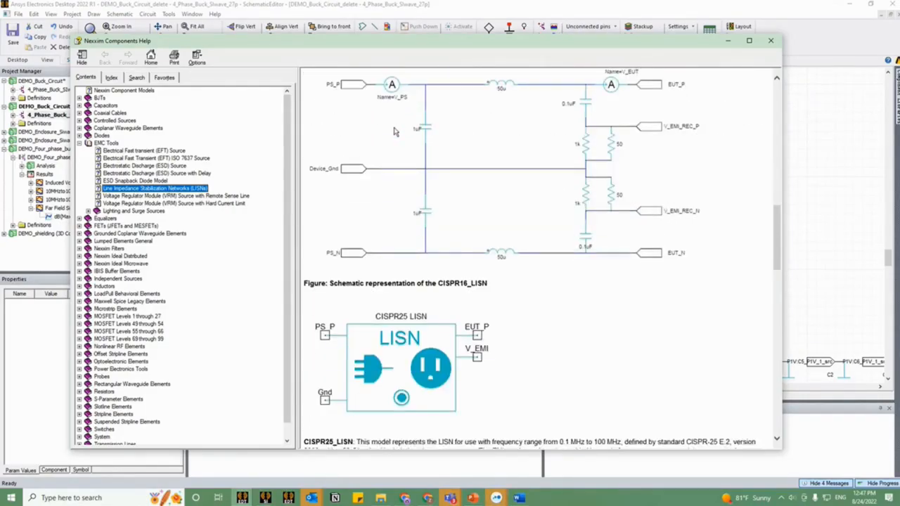
scroll(441, 239, "up", 8)
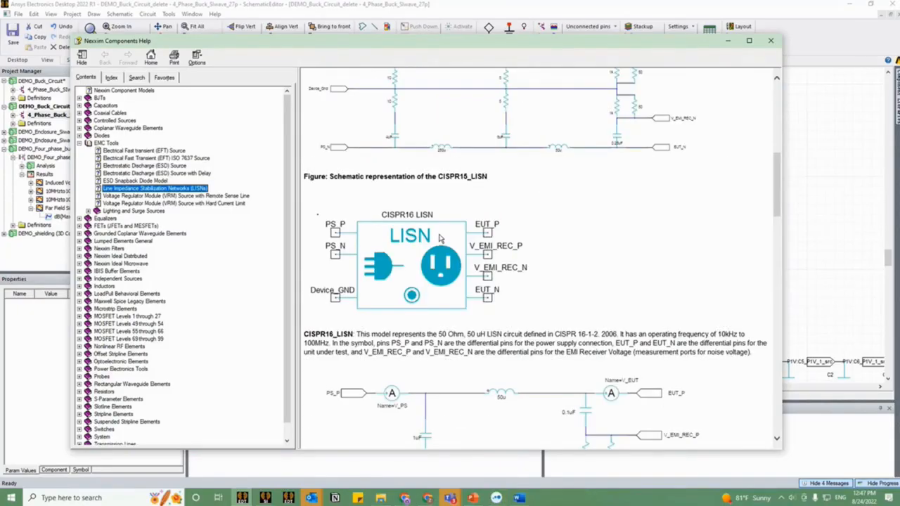
scroll(414, 321, "down", 2)
scroll(338, 297, "down", 4)
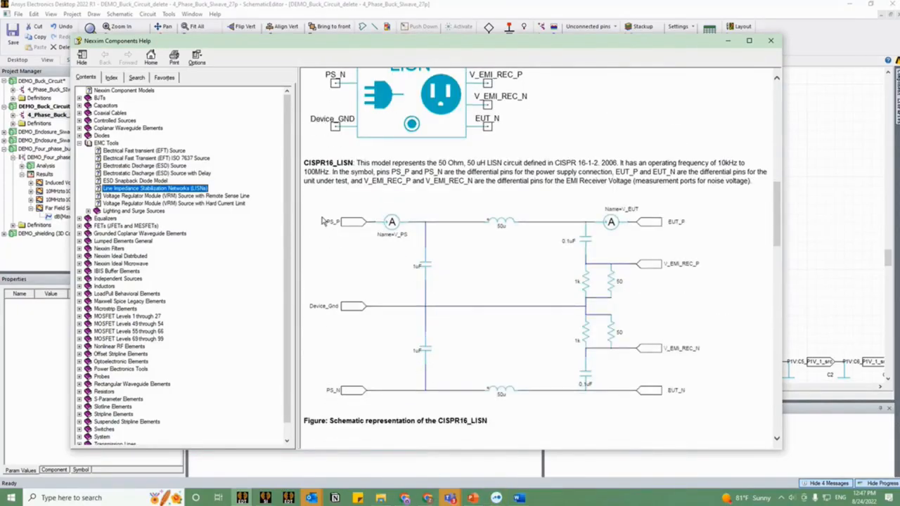
left_click(771, 40)
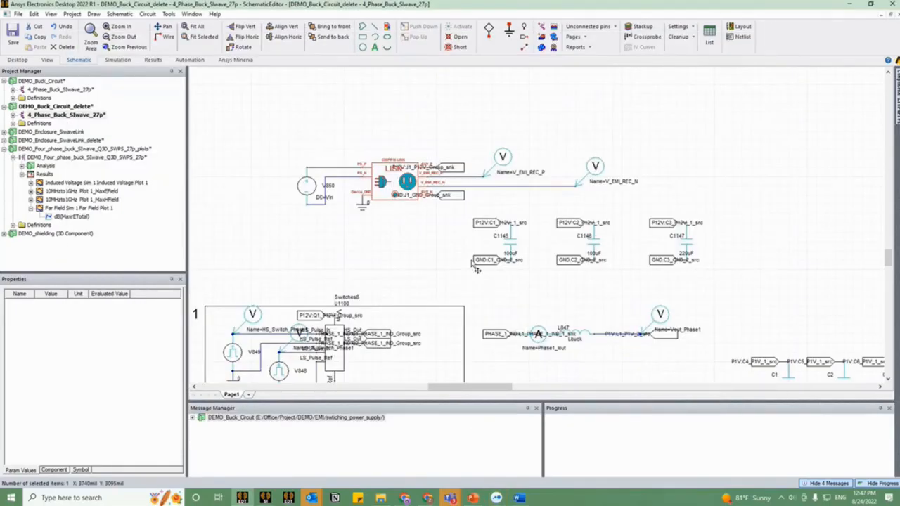
Step: Inspect the four switching phases, the Phase 4 inductor's value and the 4_Phase_Buck_SIwave_27p design variables
scroll(476, 269, "down", 3)
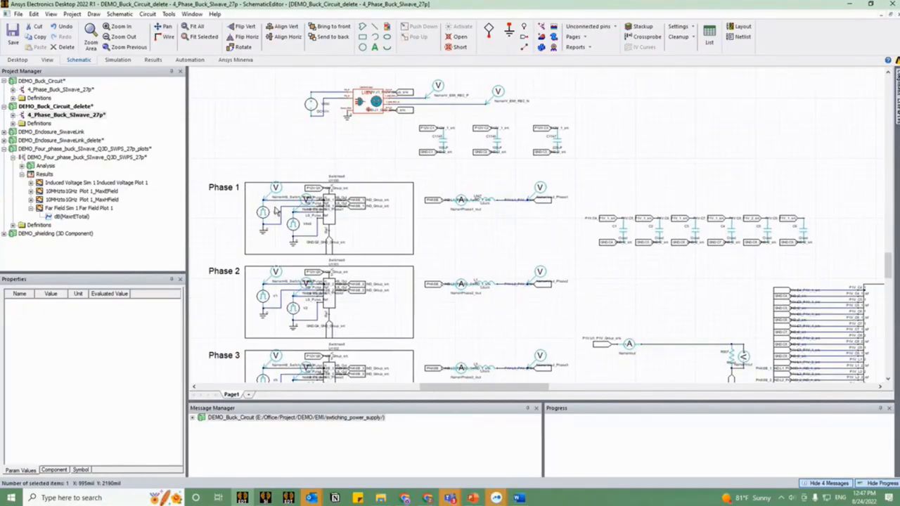
scroll(455, 205, "down", 2)
scroll(455, 205, "down", 1)
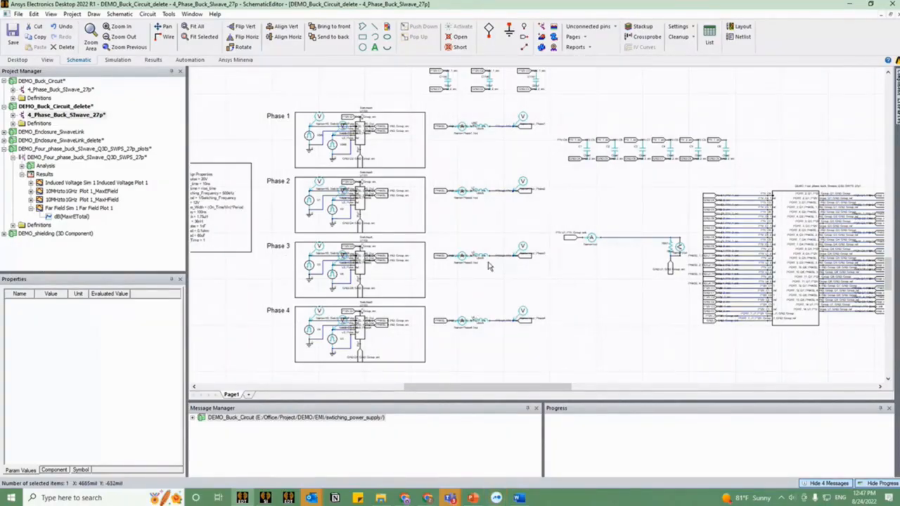
left_click(487, 323)
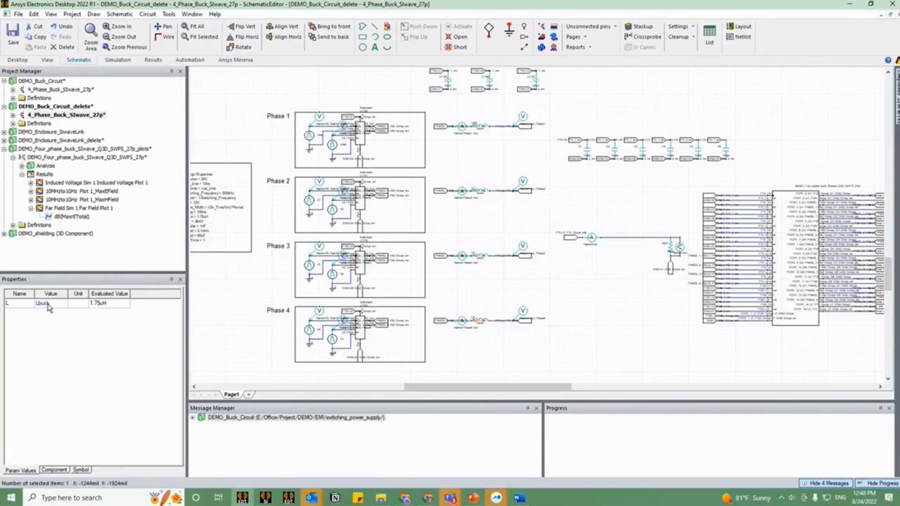
double_click(21, 115)
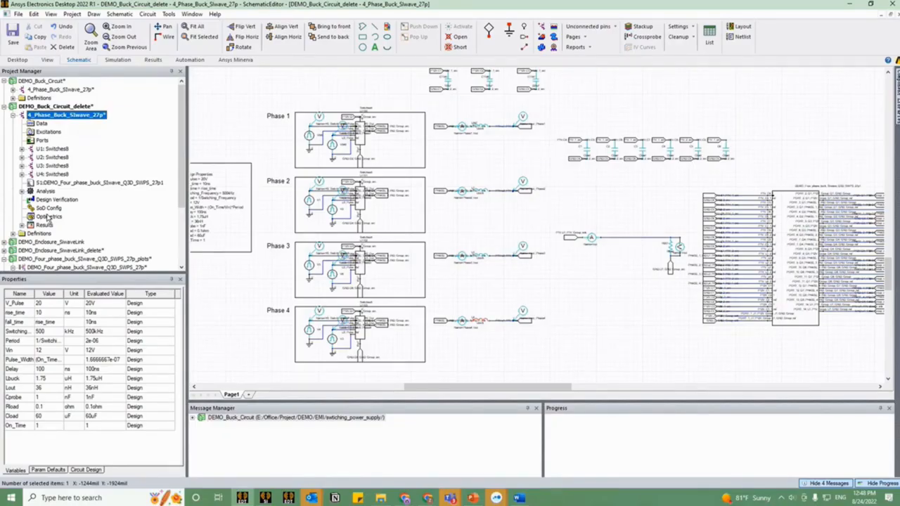
scroll(483, 268, "down", 2)
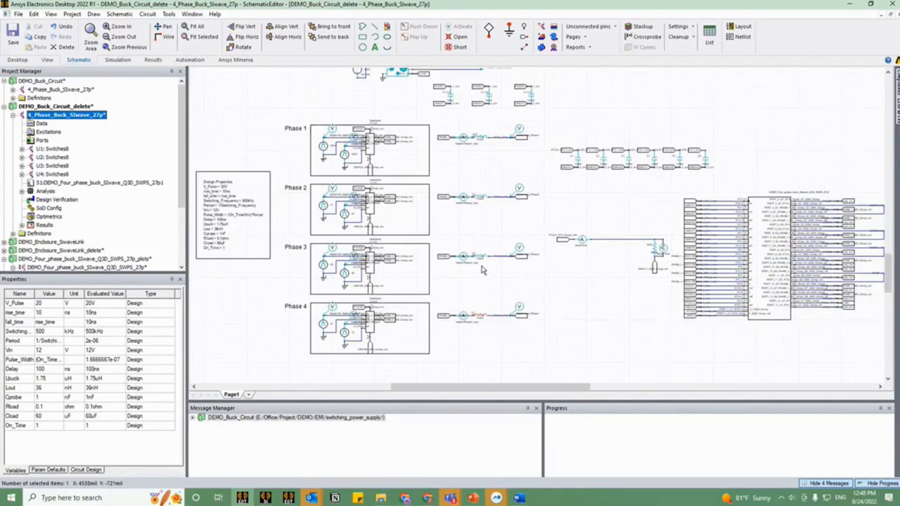
Step: Review the step and stop times of the NexximTransient analysis setup and close it without changes
left_click(23, 192)
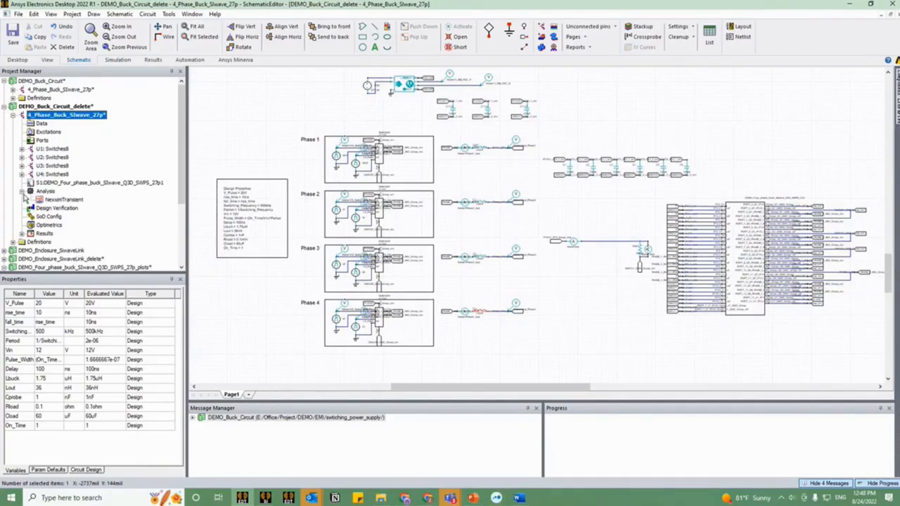
left_click(62, 201)
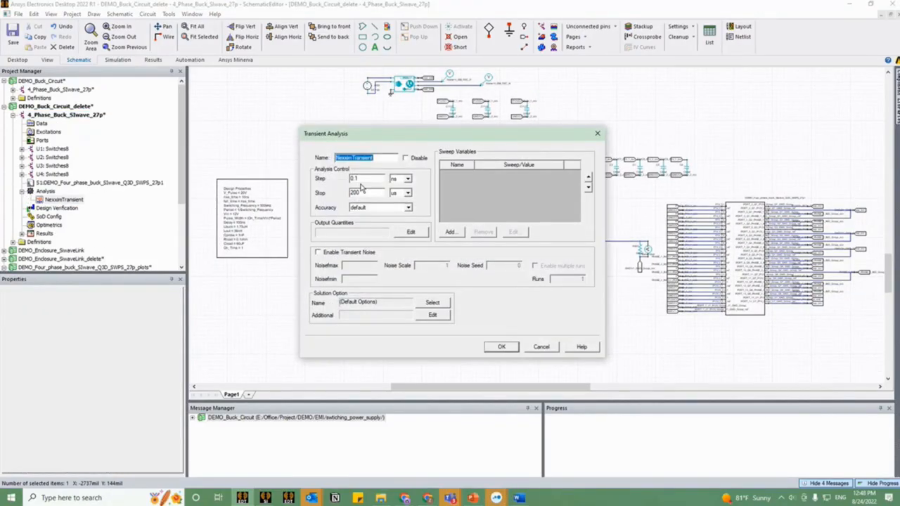
left_click_drag(362, 178, 350, 178)
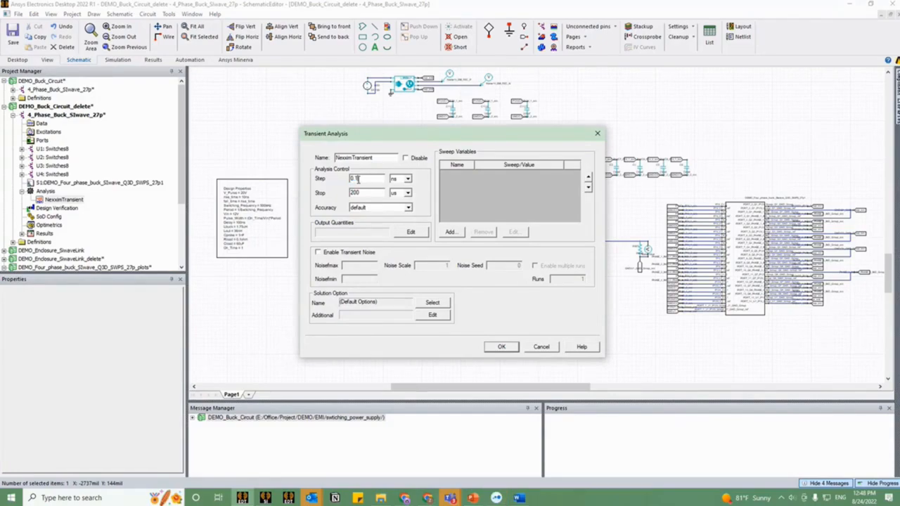
left_click(361, 178)
double_click(353, 193)
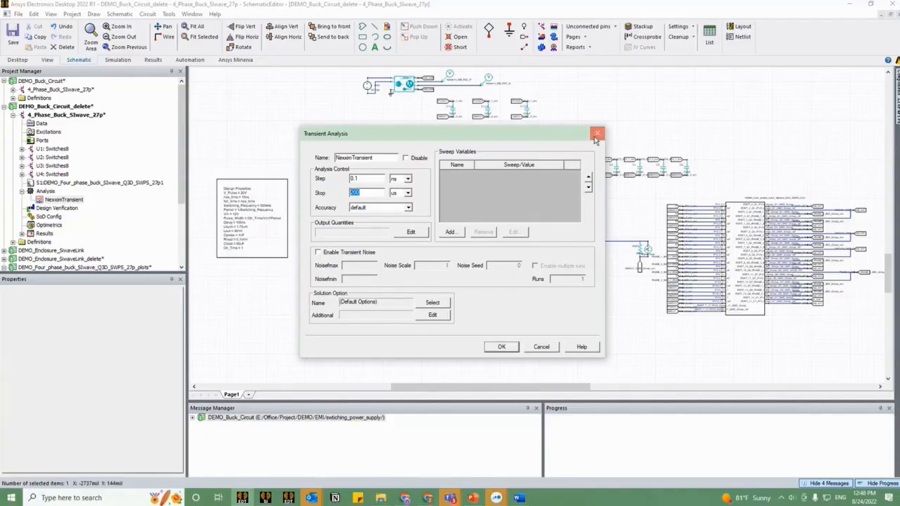
left_click(596, 135)
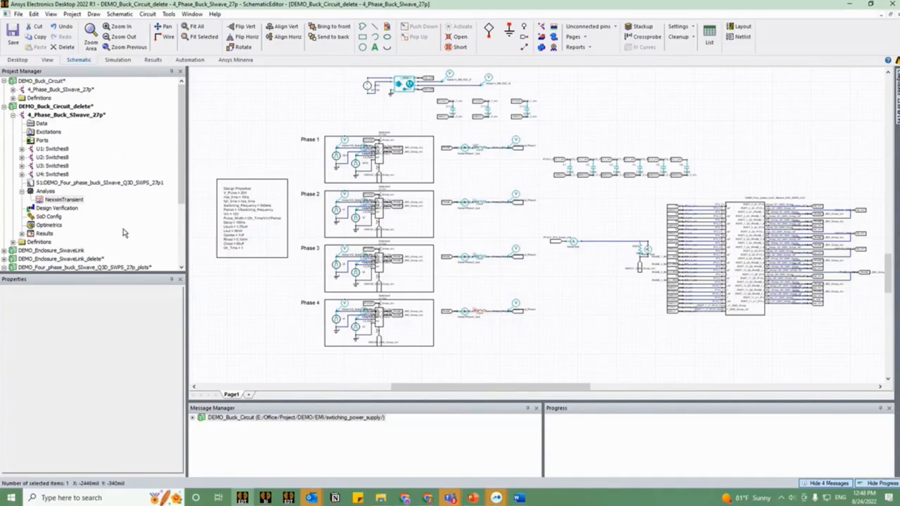
Step: Open DEMO_Buck_Circuit's 4_Phase_Buck_SIwave_27p design and view the V(Vout) trace settings of Transient Voltage Plot 1, widening the report dialog
left_click(54, 82)
double_click(58, 89)
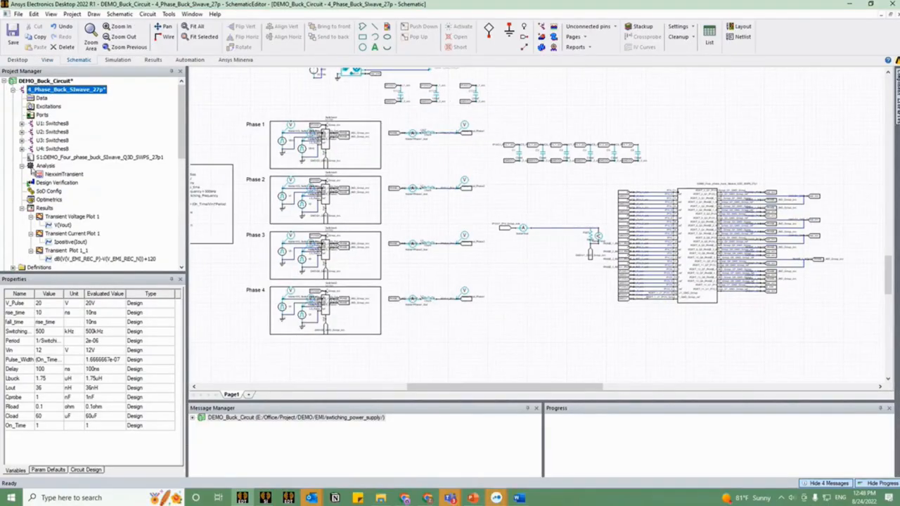
left_click(62, 225)
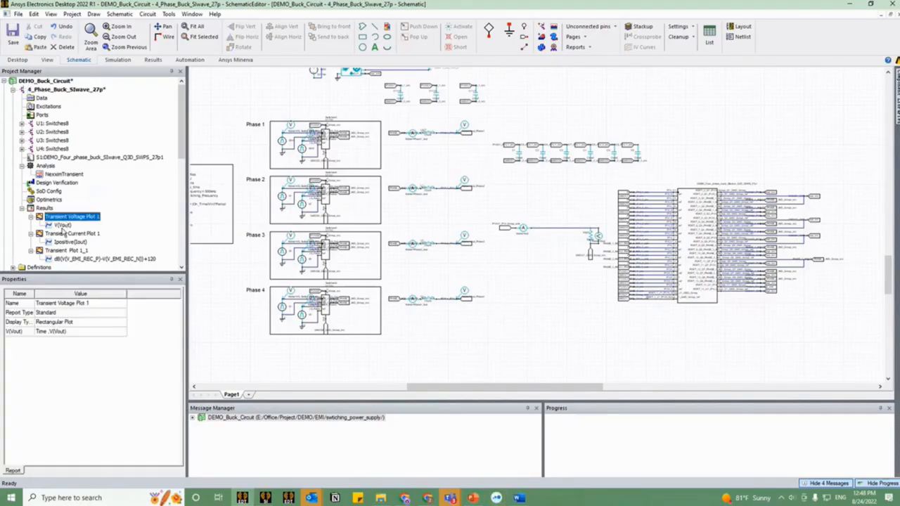
double_click(62, 225)
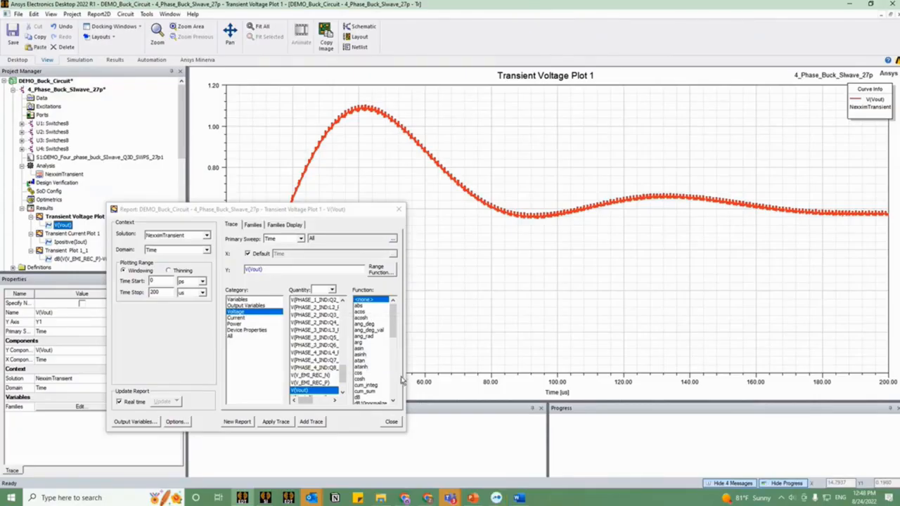
left_click_drag(407, 435, 532, 458)
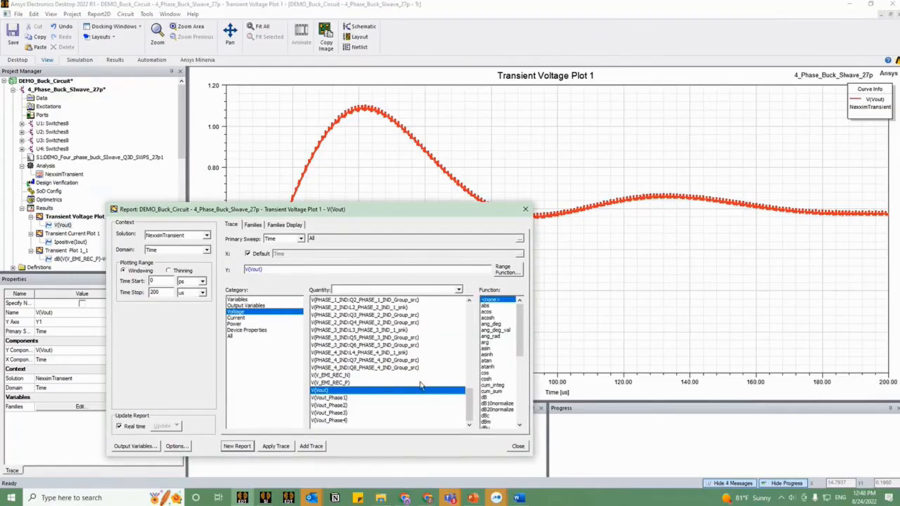
Step: Browse the voltage quantities available for the V(Vout) trace, close the report settings unchanged, and display Transient Plot 1_1
left_click_drag(435, 209, 377, 251)
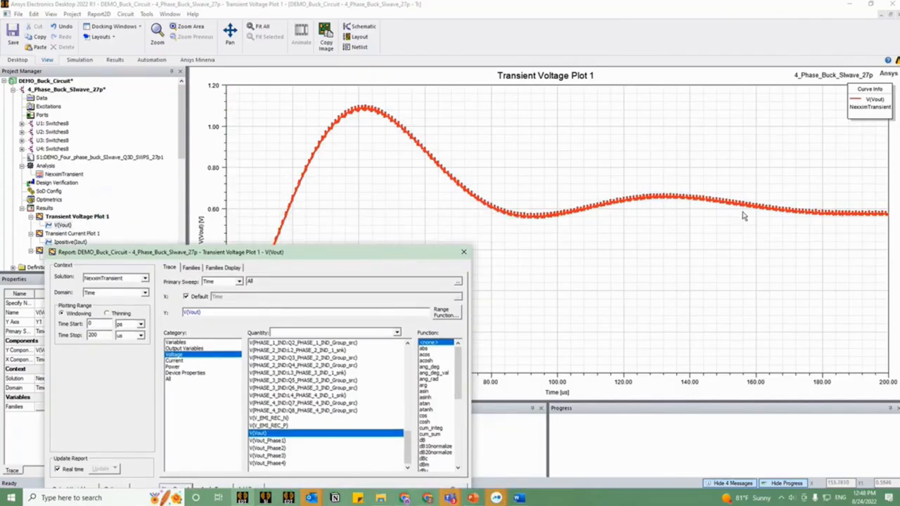
scroll(287, 397, "up", 6)
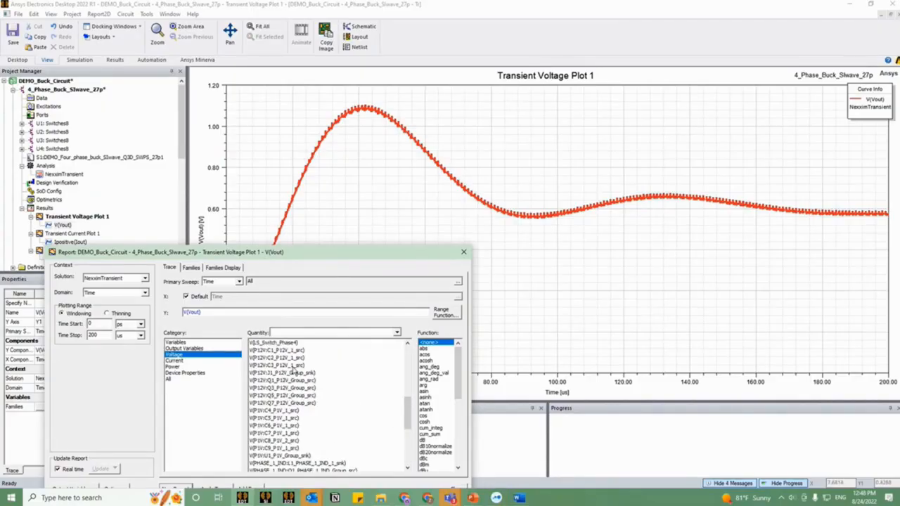
scroll(294, 371, "up", 5)
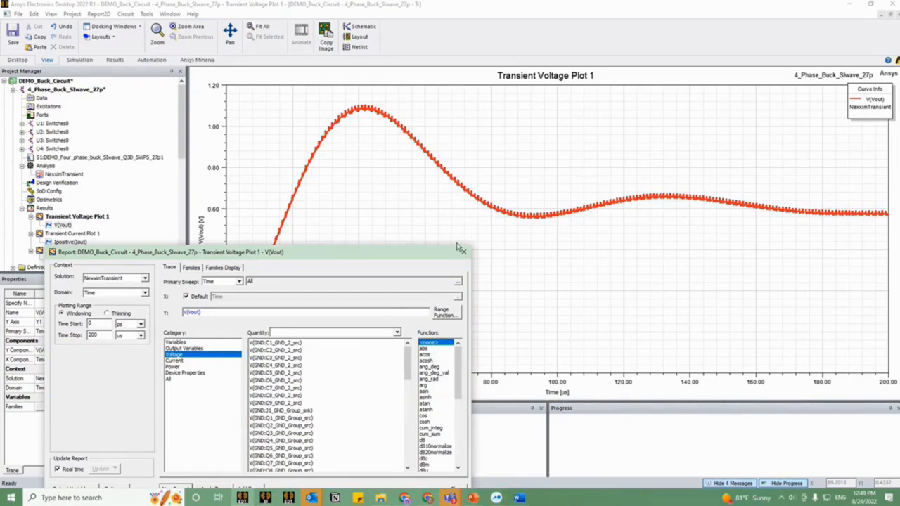
scroll(315, 352, "down", 9)
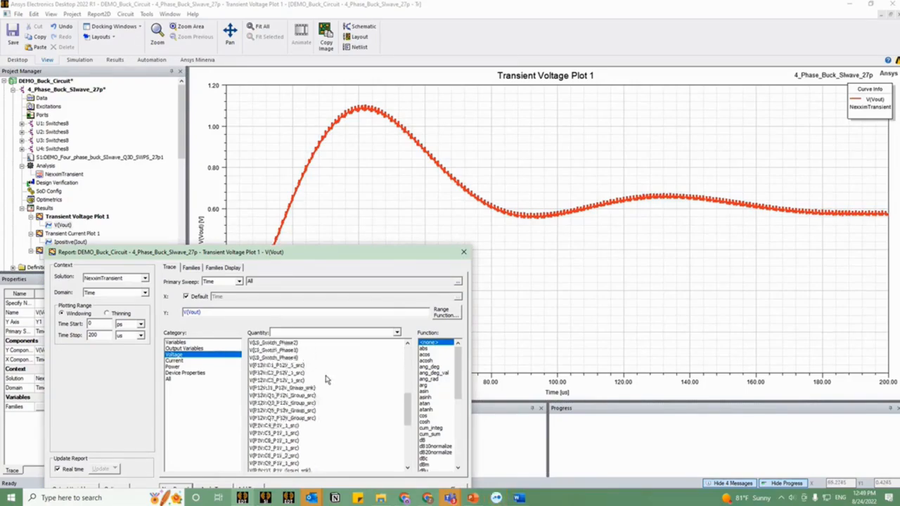
scroll(288, 393, "down", 3)
left_click(271, 433)
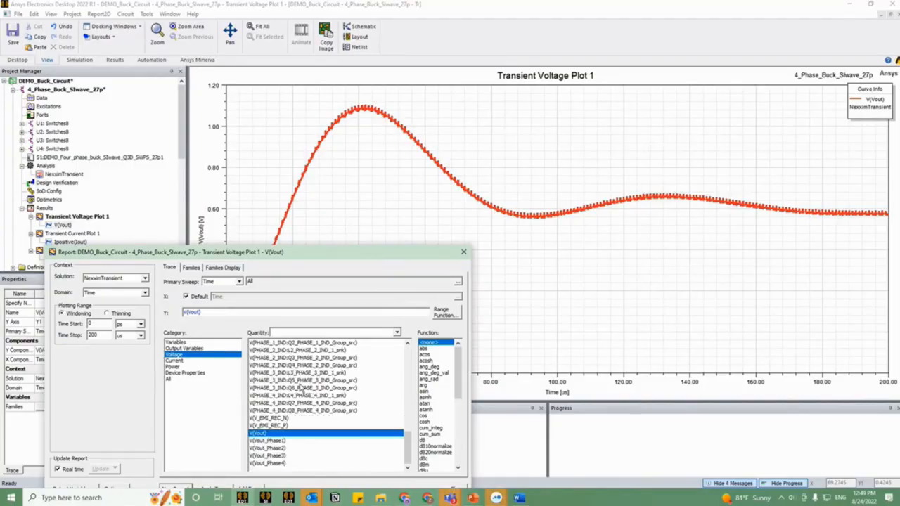
left_click(464, 252)
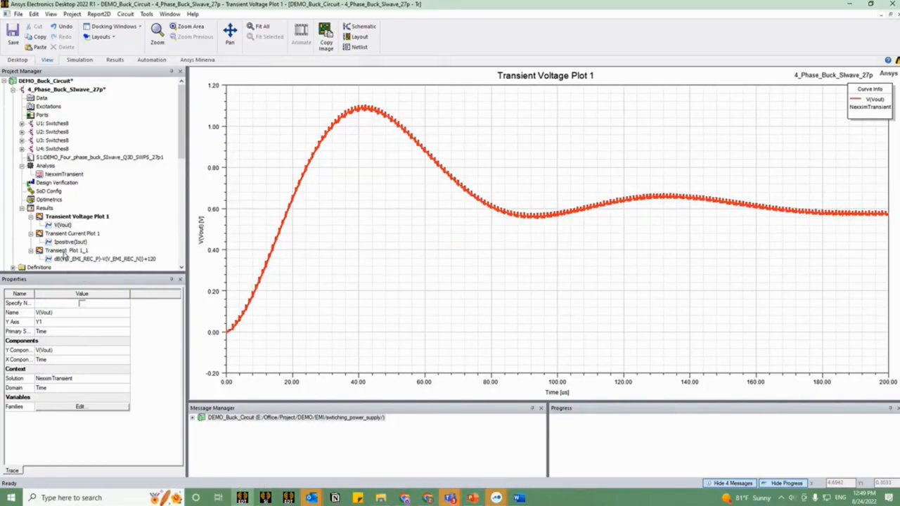
double_click(68, 250)
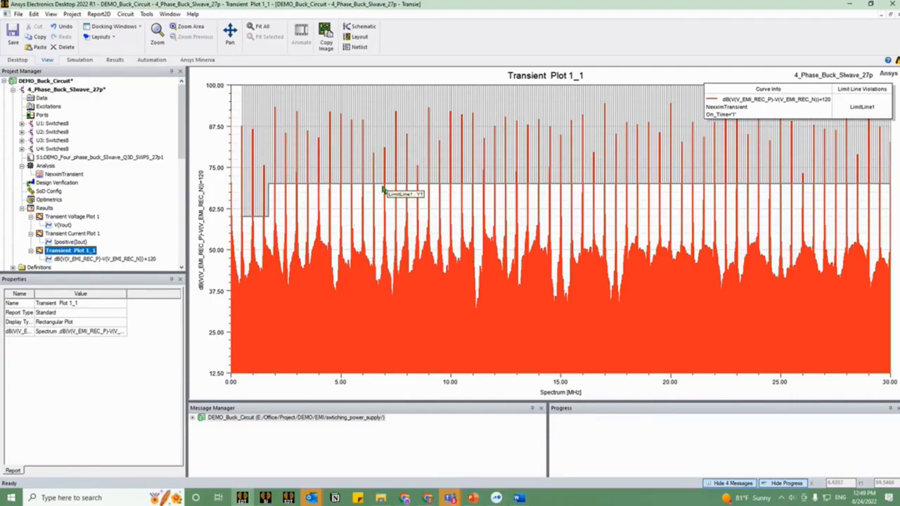
Step: Return to the 4_Phase_Buck_SIwave_27p schematic and open the Push Excitations settings of the linked SIwave board block
left_click(75, 90)
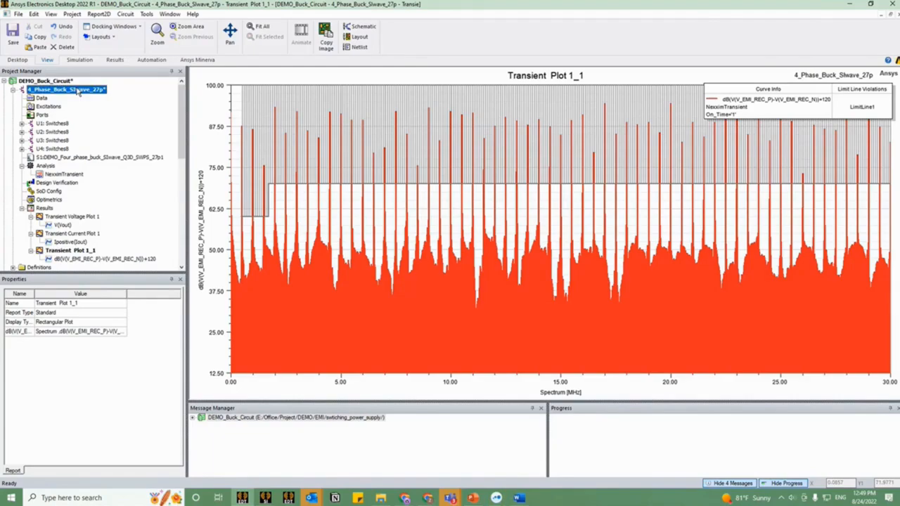
double_click(76, 90)
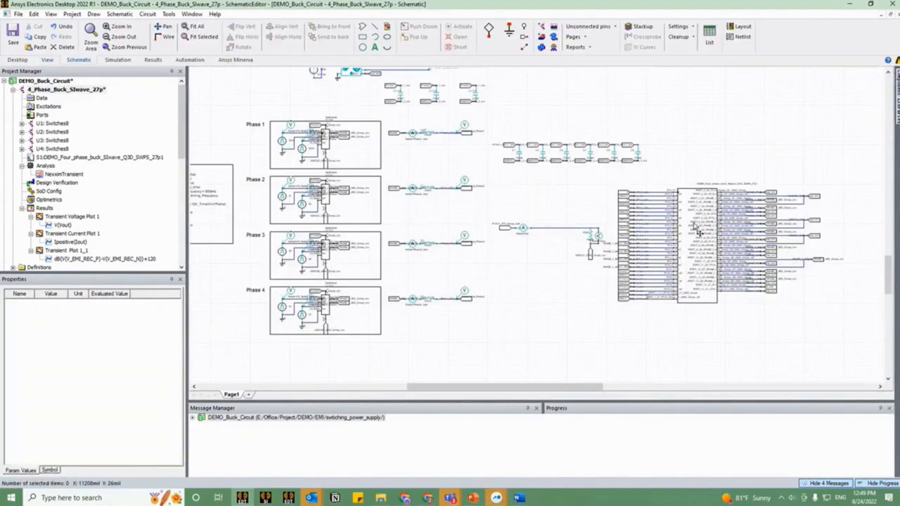
left_click(695, 222)
right_click(694, 224)
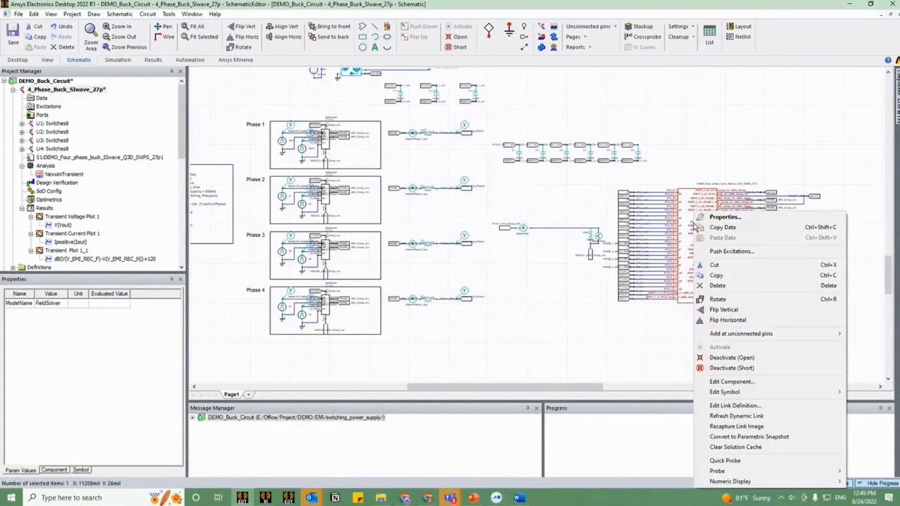
left_click(727, 254)
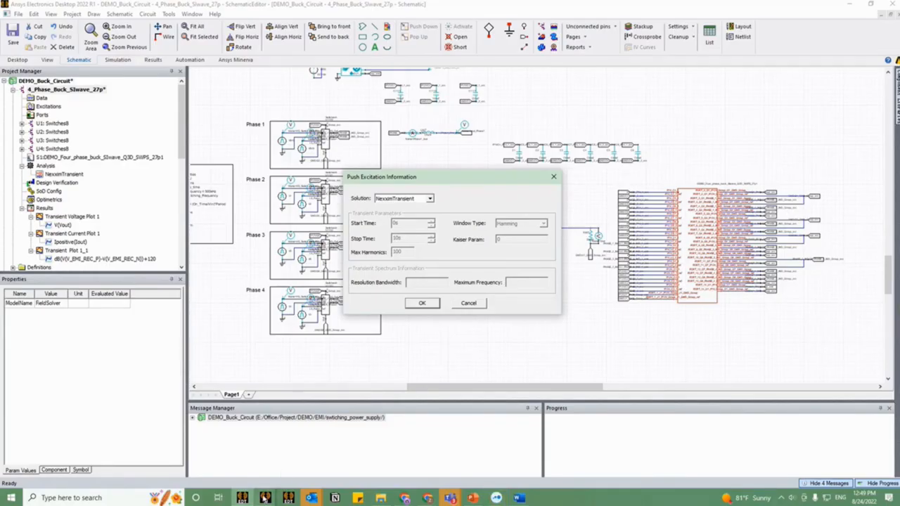
Step: Switch to the SIwave board project and inspect the external source file assigned in the 10MHzto1GHz Compute Near Field setup
mouse_move(289, 496)
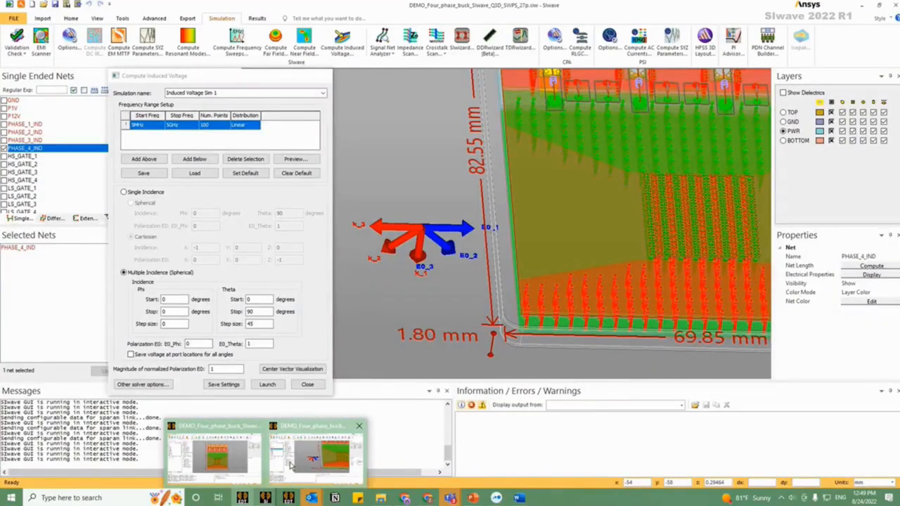
left_click(292, 466)
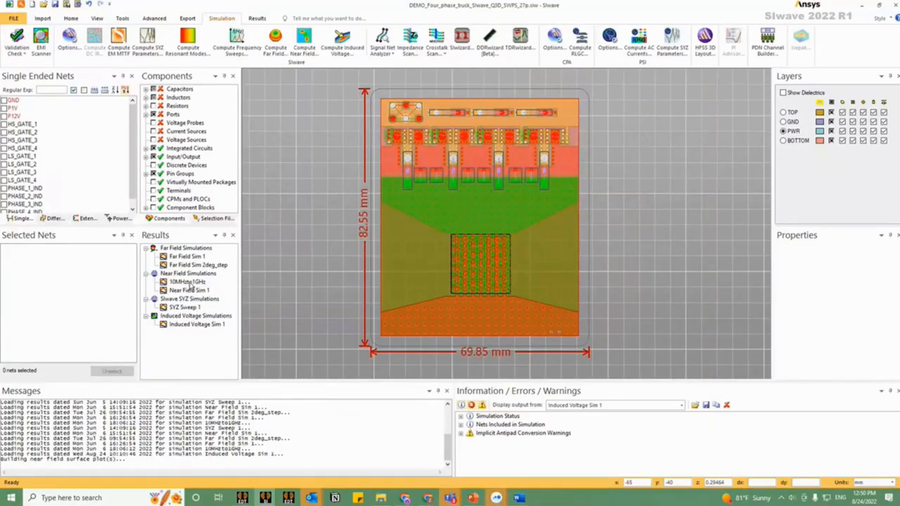
left_click(310, 45)
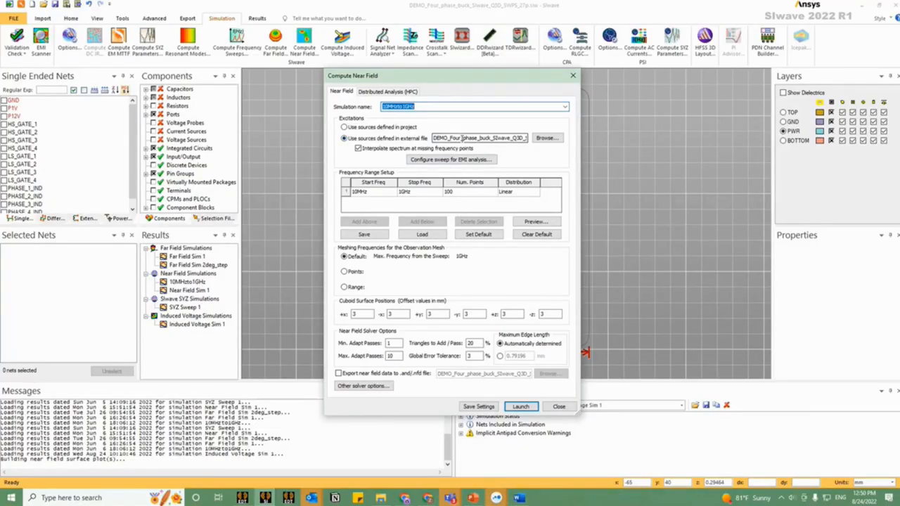
left_click_drag(461, 138, 538, 135)
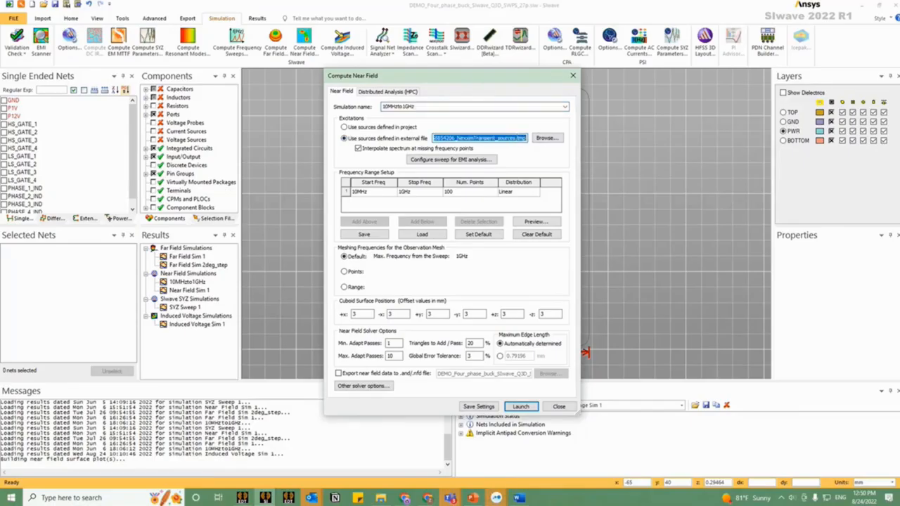
left_click(524, 138)
left_click_drag(524, 138, 513, 138)
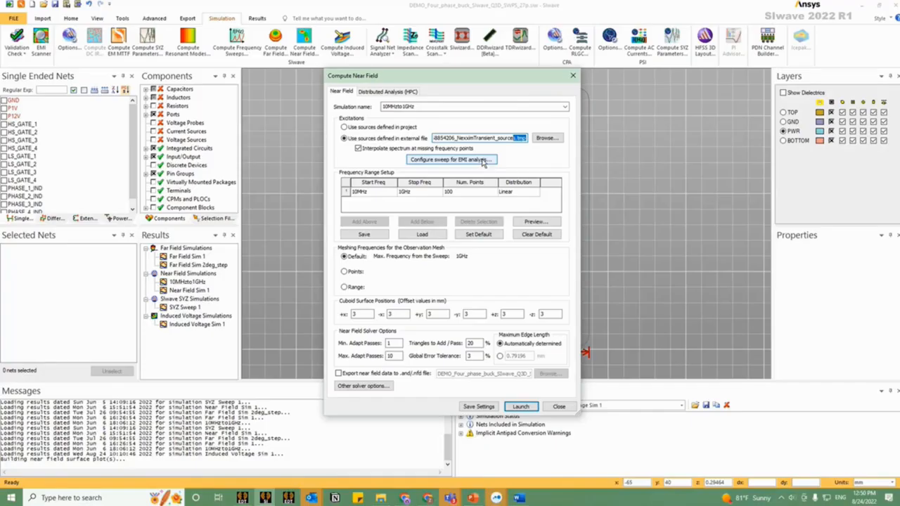
Step: Examine the near-field cuboid surface offsets, moving the setup dialog aside to compare them with the board
double_click(359, 313)
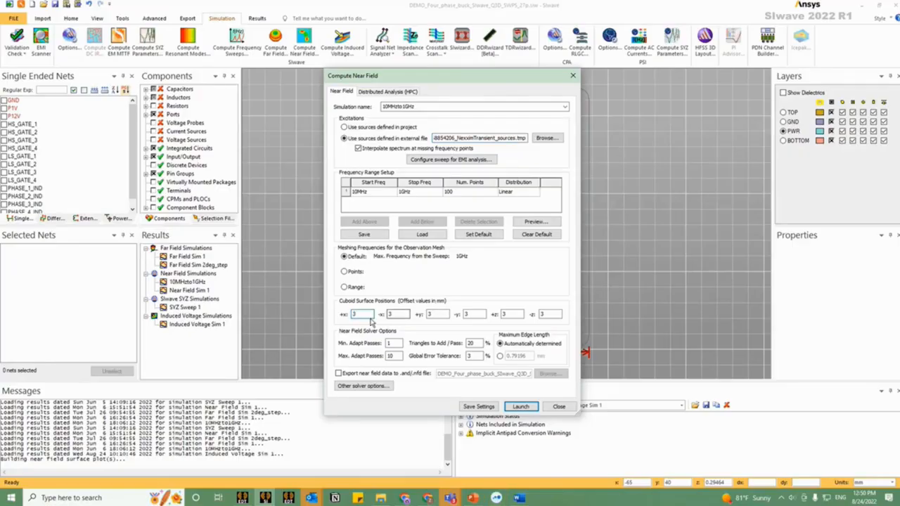
left_click(361, 315)
left_click_drag(459, 74, 277, 57)
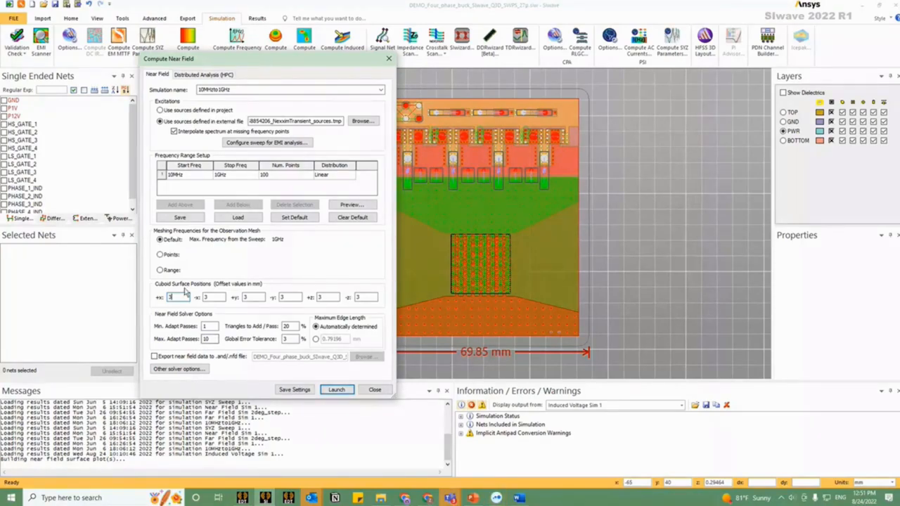
Step: Leave the setup and display the 10MHzto1GHz near-field sweep's E-field on the board at 1.000000E+07 Hz
key("Return")
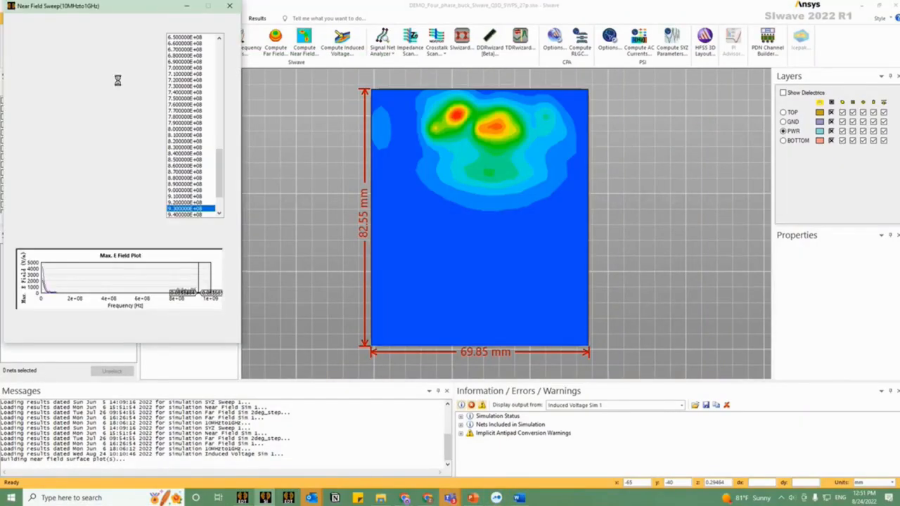
left_click_drag(144, 14, 247, 60)
scroll(582, 233, "down", 2)
left_click_drag(649, 260, 516, 189)
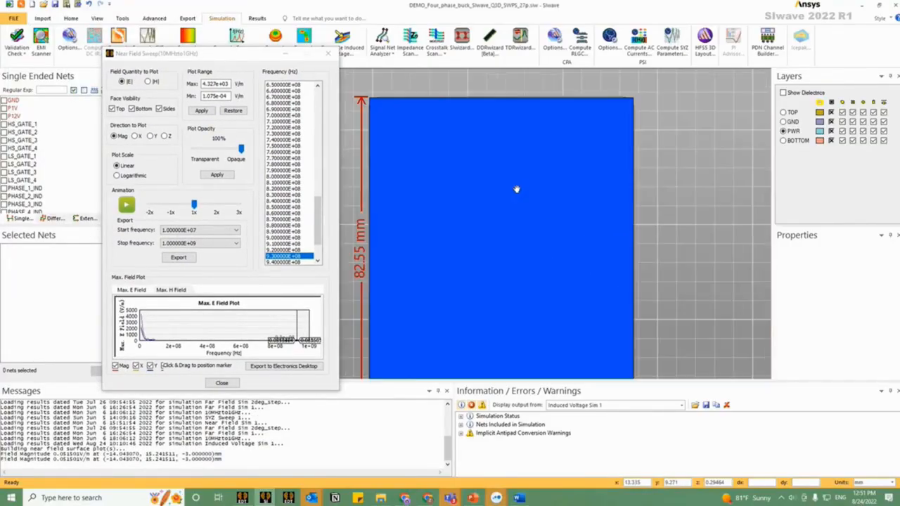
left_click_drag(317, 223, 314, 77)
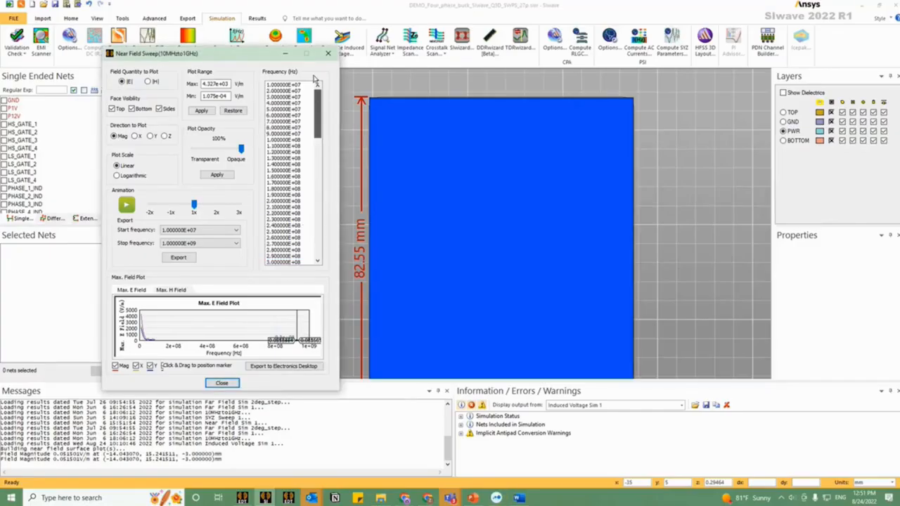
left_click(303, 85)
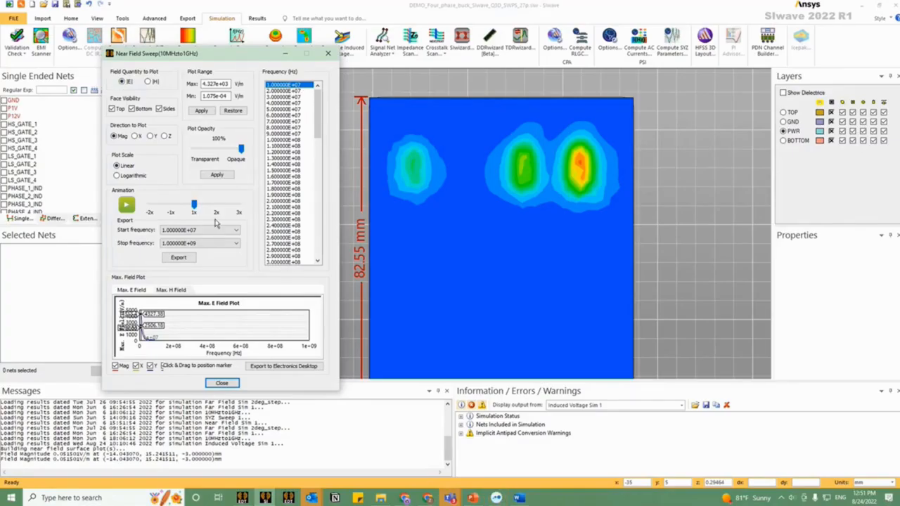
Step: View the near-field cuboid in 3D with only its top face shown, hiding the bottom and side faces, and close the sweep window
mouse_move(140, 332)
left_click_drag(555, 217, 632, 161)
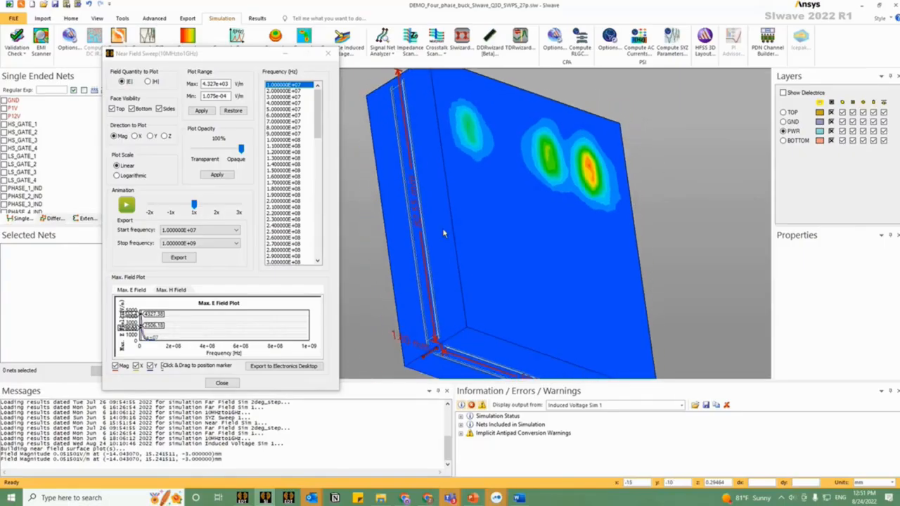
left_click_drag(460, 226, 491, 290)
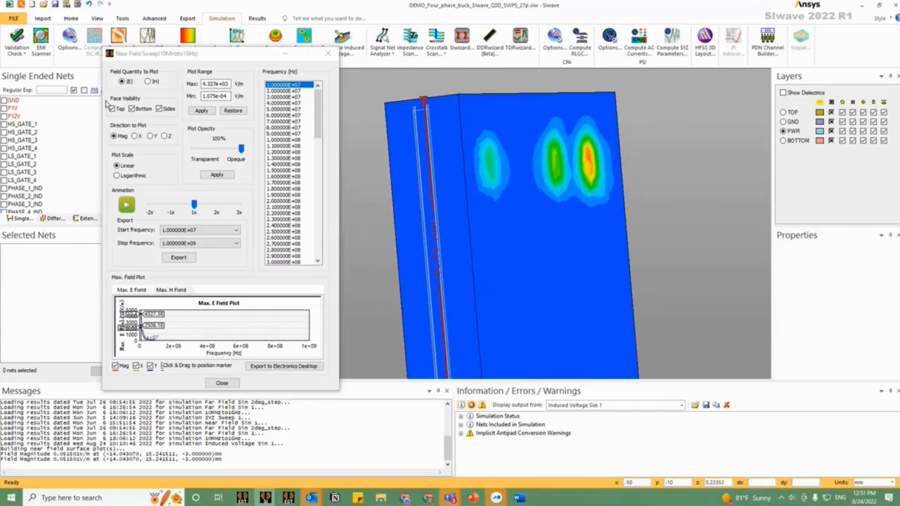
left_click(160, 108)
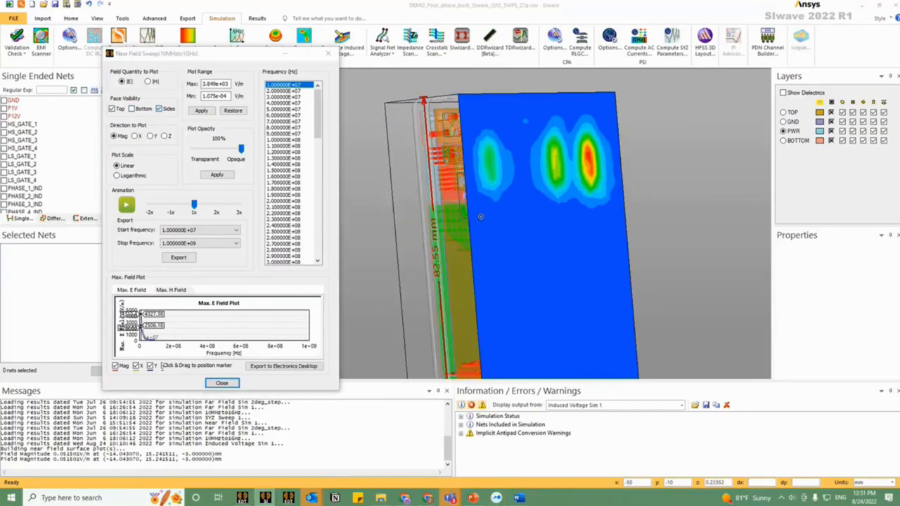
left_click_drag(536, 221, 448, 127)
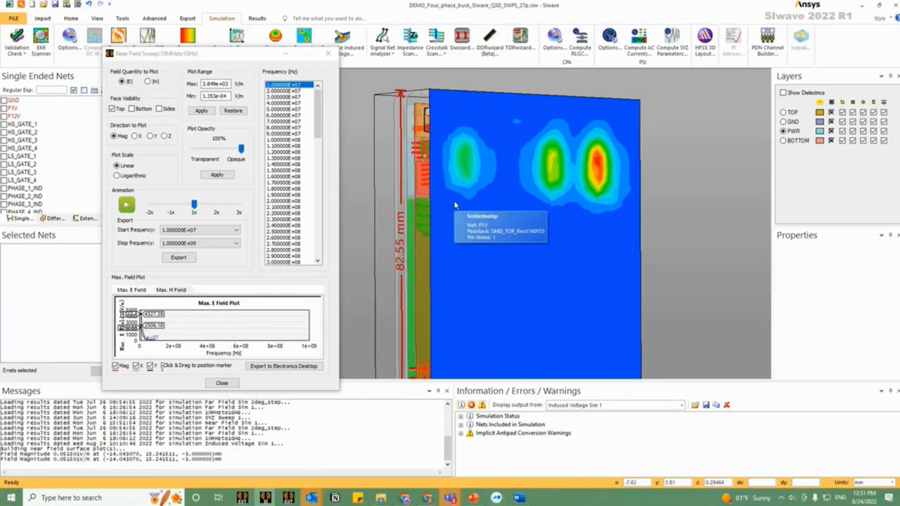
left_click(241, 392)
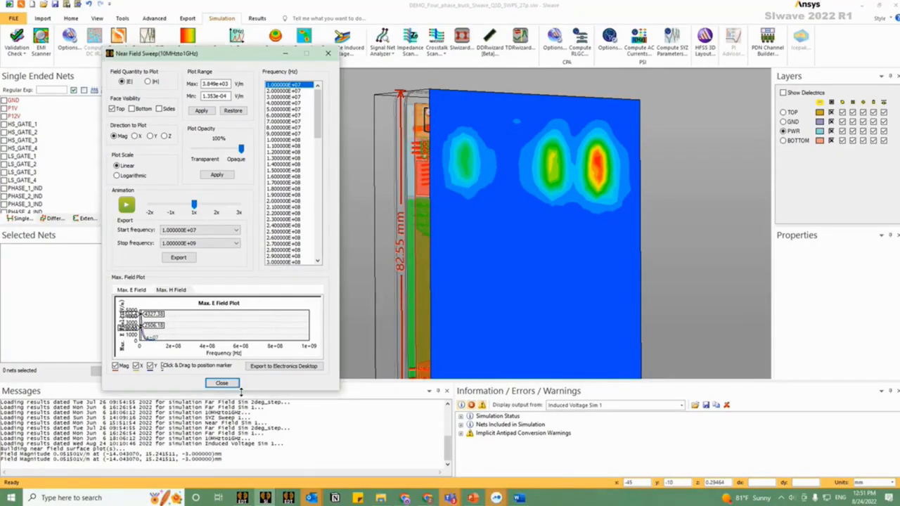
left_click(222, 383)
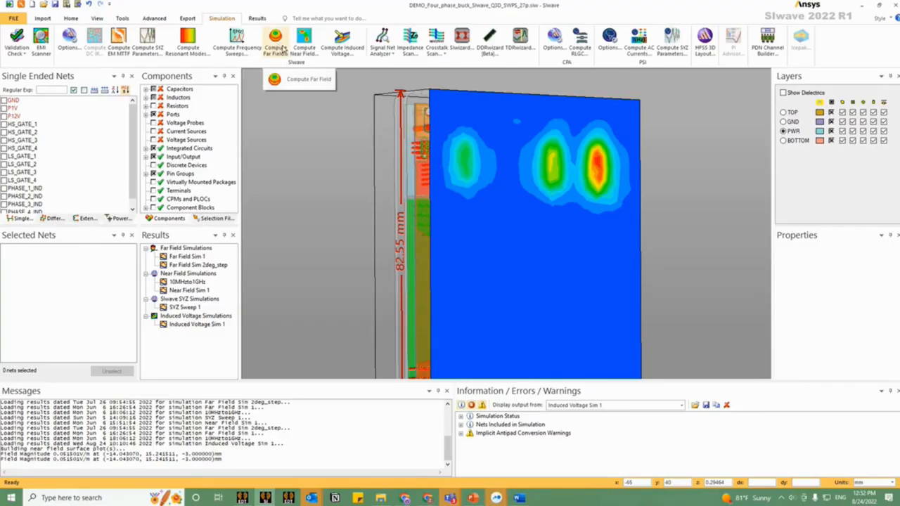
Step: Hide the near-field surface plot so that the board layout is displayed
left_click(97, 18)
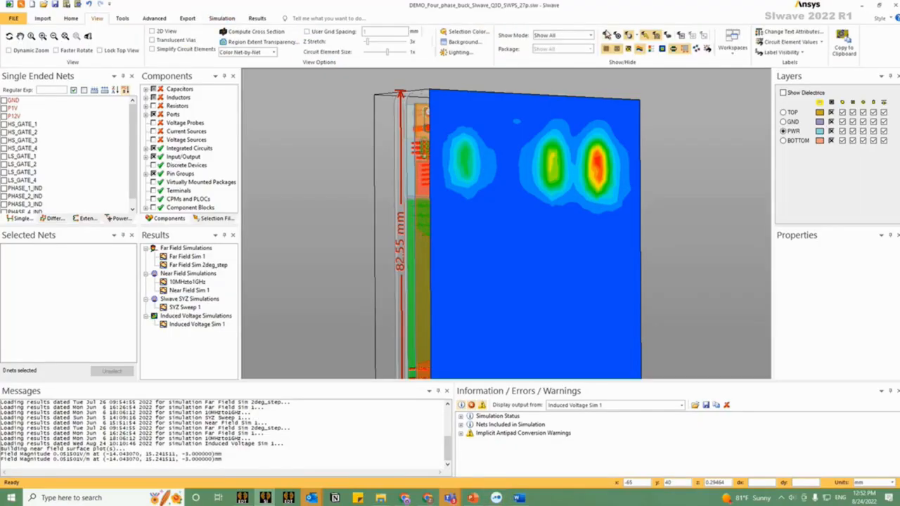
left_click(639, 51)
left_click_drag(333, 224, 357, 224)
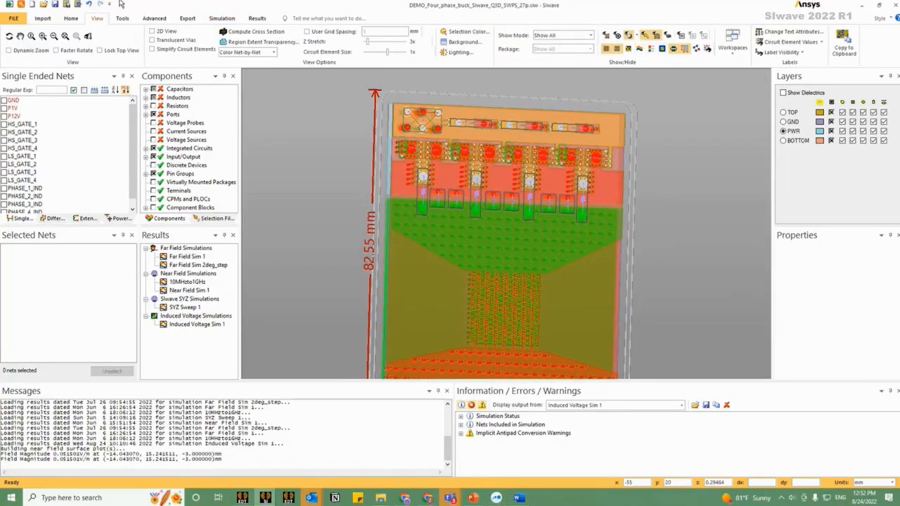
Step: Review the Far Field Sim 2deg_step setup's excitations, frequency range and angle steps in Compute Far Field, and close it without launching
left_click(221, 18)
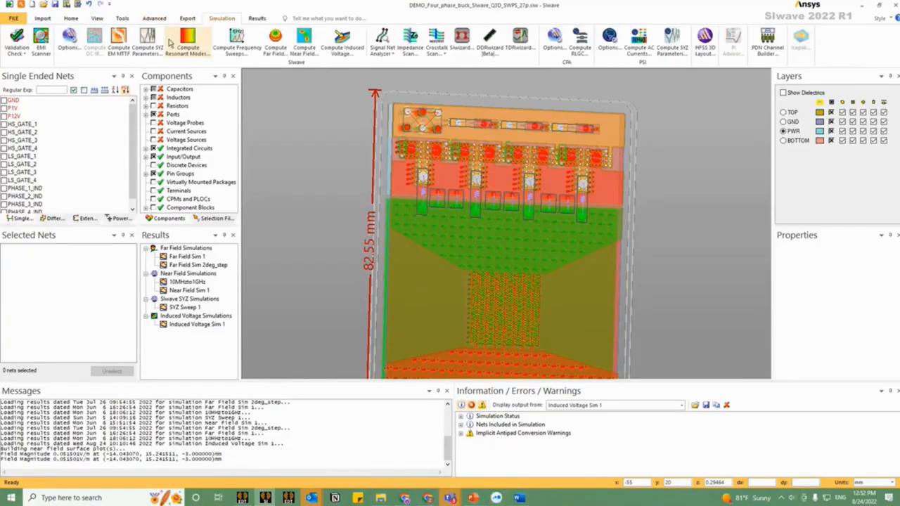
left_click(268, 42)
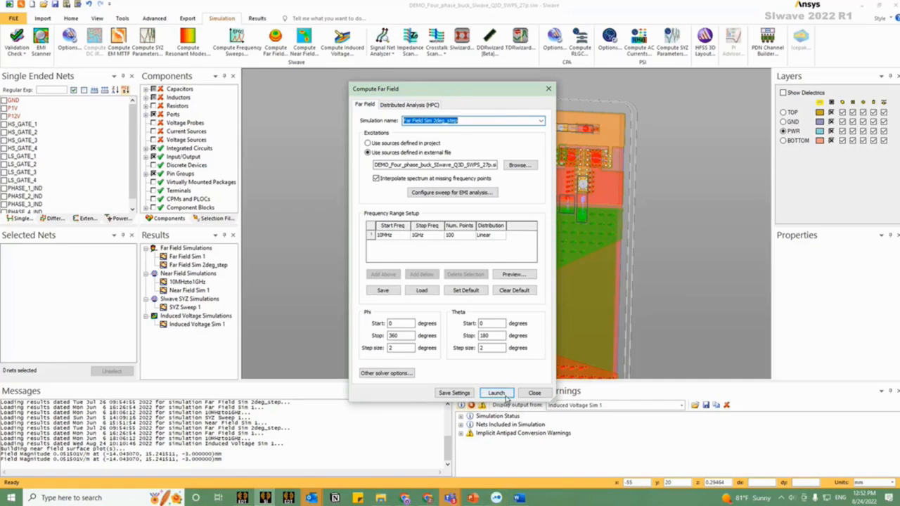
left_click(535, 393)
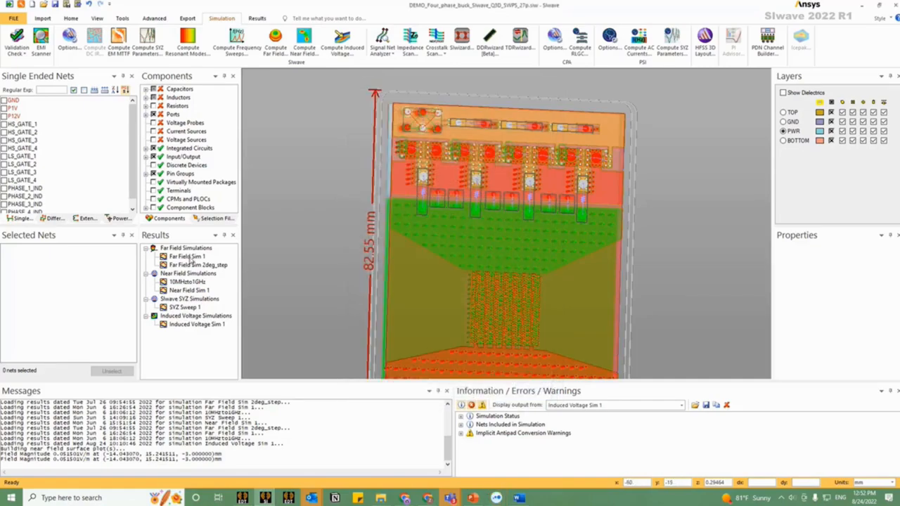
Step: View the plot quantities offered for Far Field Sim 1 and close the plot generation dialog without creating a plot
double_click(189, 257)
left_click(442, 232)
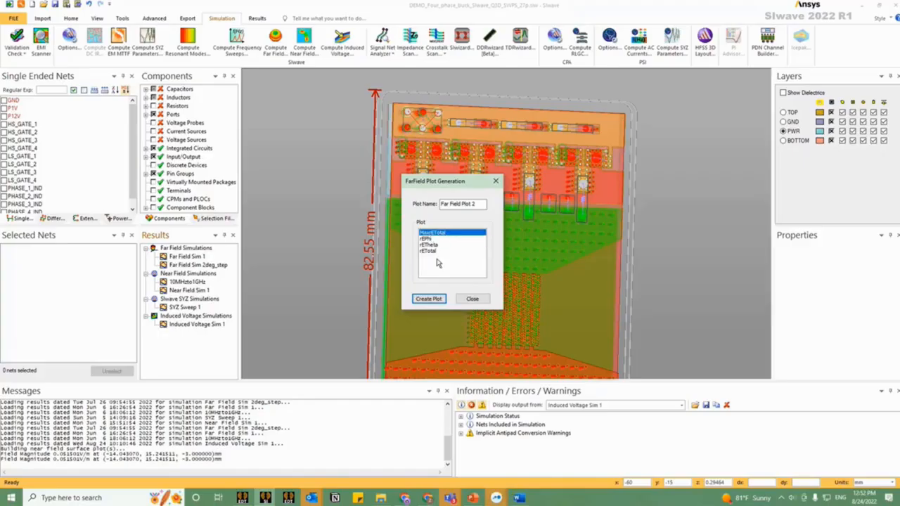
left_click(481, 300)
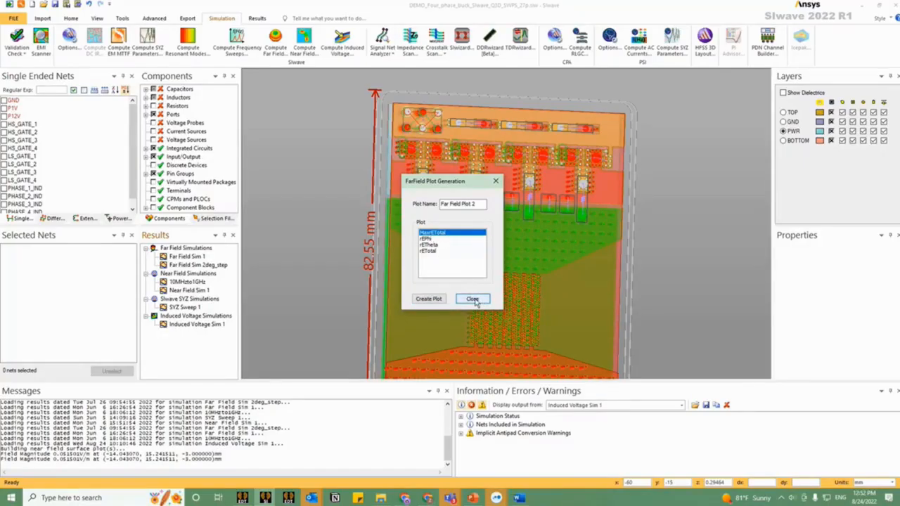
Step: Switch to Ansys Electronics Desktop, cancel the pending push excitation, and open the Far Field Sim 1 Far Field Plot 1 report
left_click(474, 300)
left_click(243, 501)
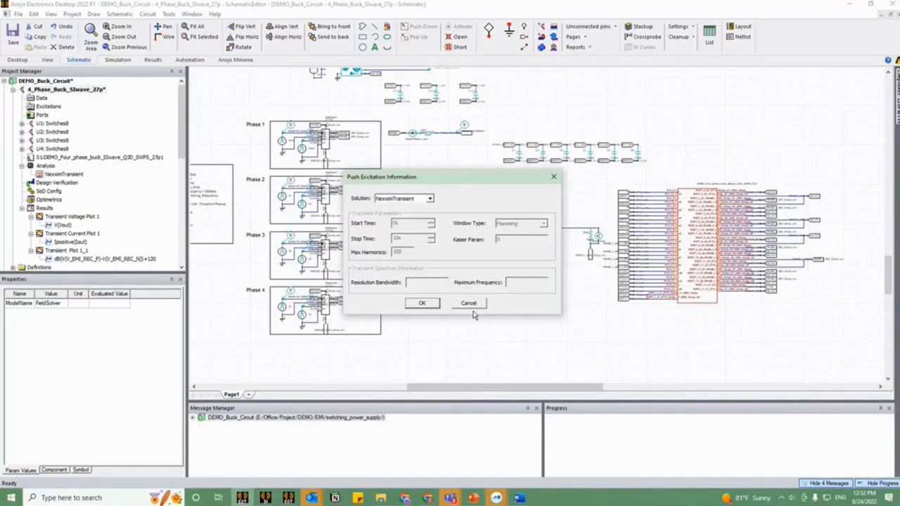
left_click(468, 304)
scroll(84, 175, "down", 3)
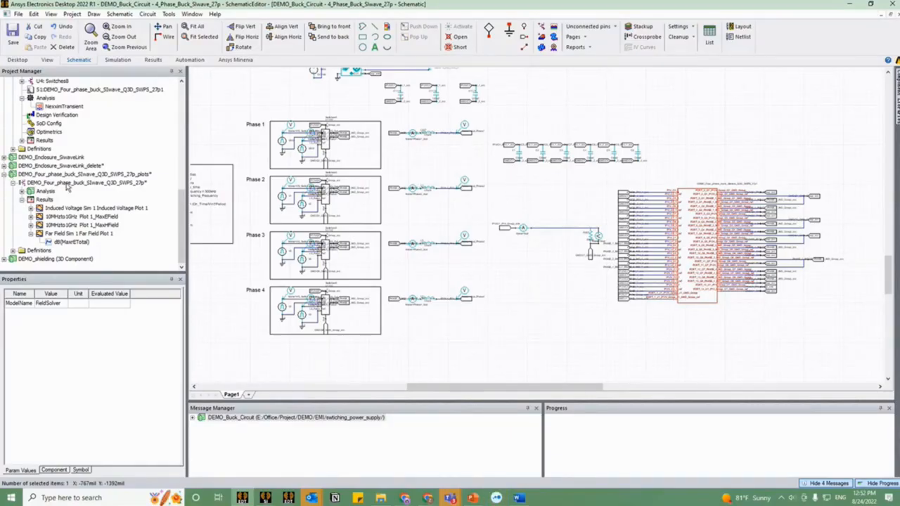
double_click(59, 235)
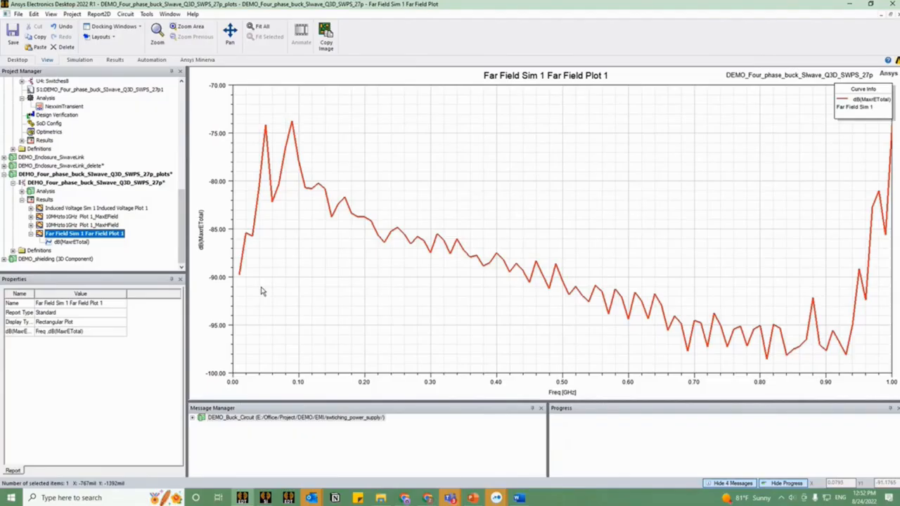
Step: Change the far-field plot's trace expression to dB(MaxrETotal/3)+120 and apply it
left_click(80, 243)
double_click(80, 242)
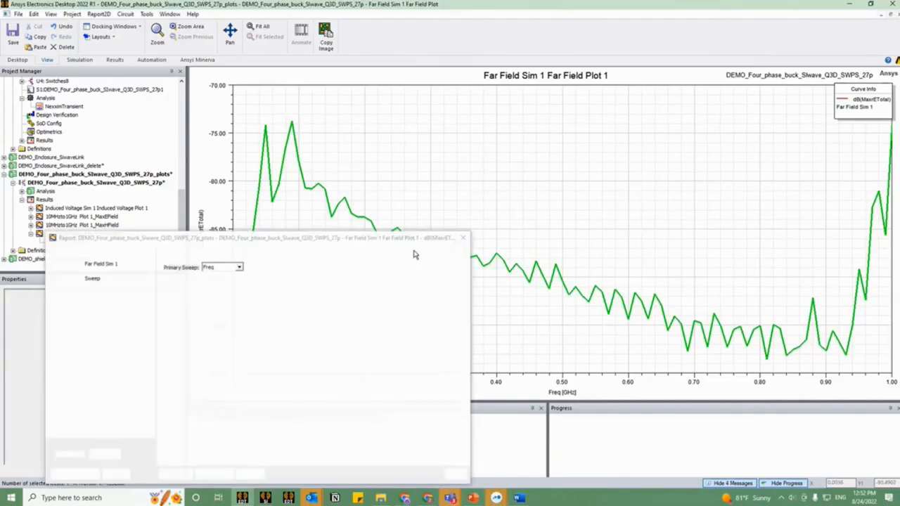
left_click_drag(356, 167, 356, 165)
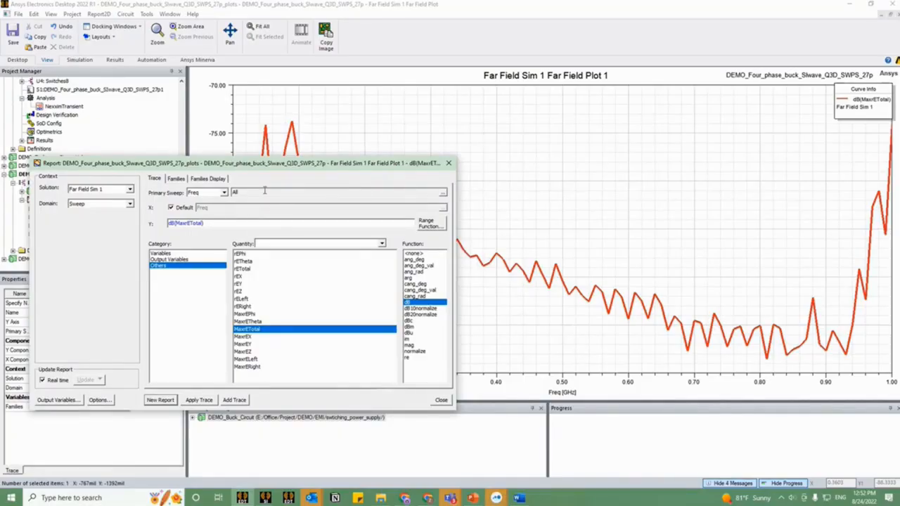
left_click(204, 223)
type("/")
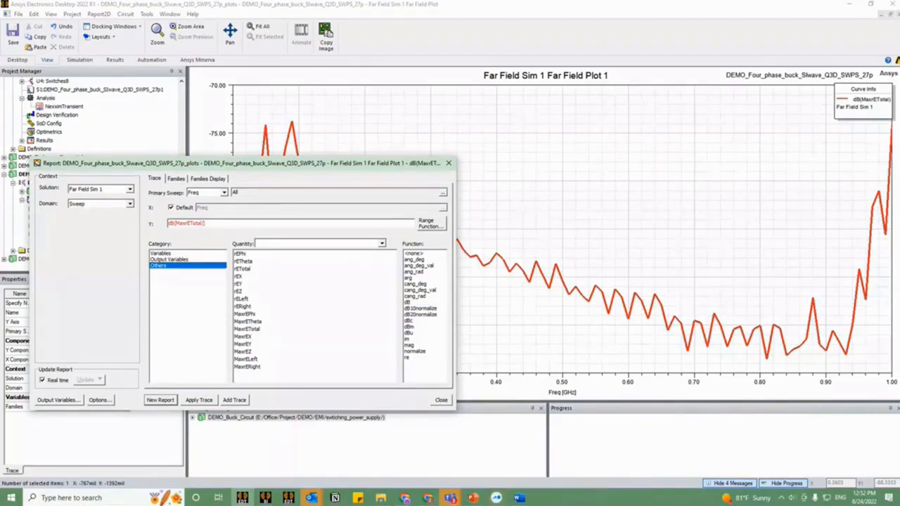
type("3")
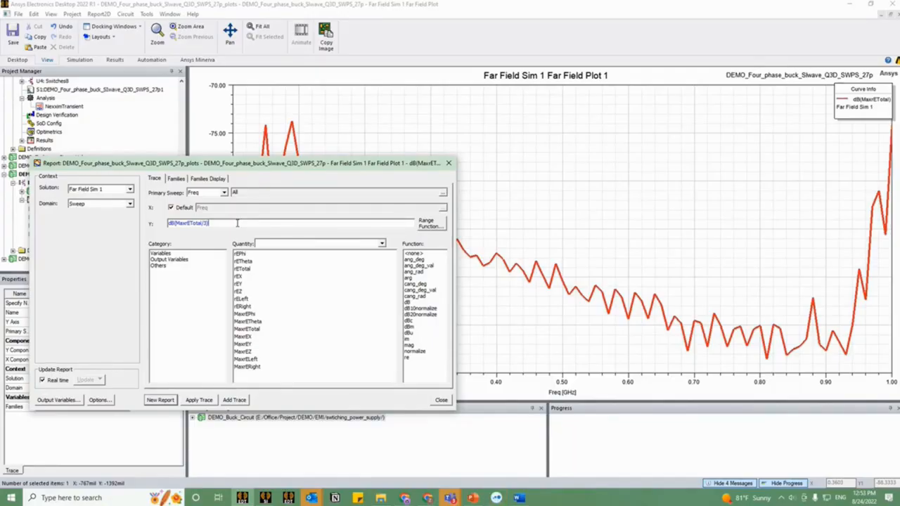
type("120")
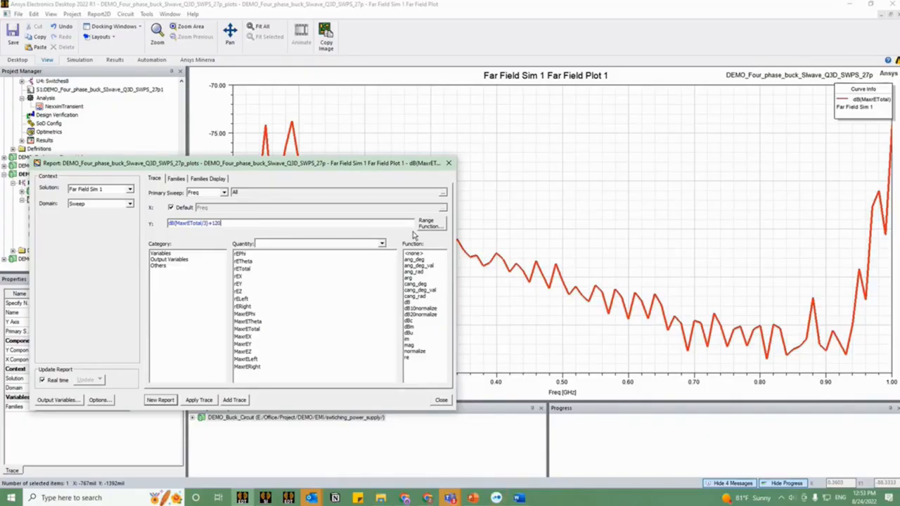
left_click(210, 401)
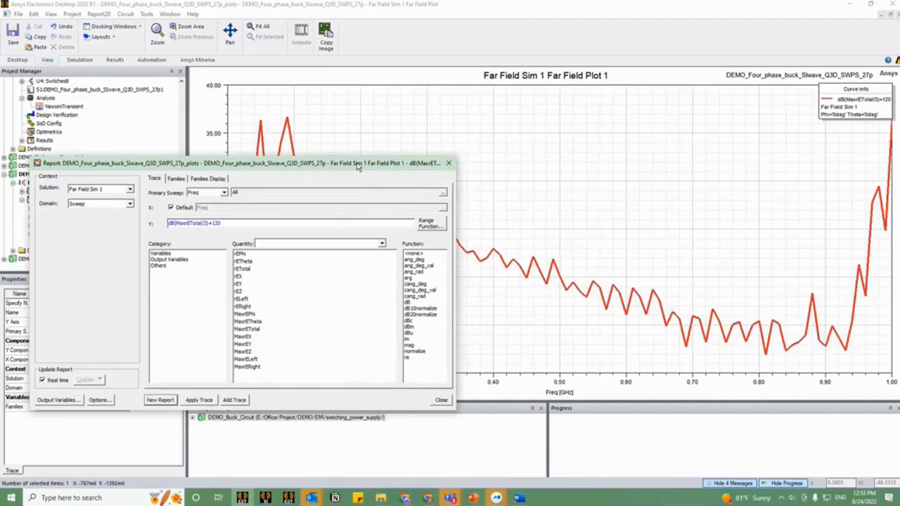
Step: Change the divisor in the far-field trace expression to 10, giving dB(MaxrETotal/10)+120, apply it and close the report settings
left_click_drag(354, 166, 323, 199)
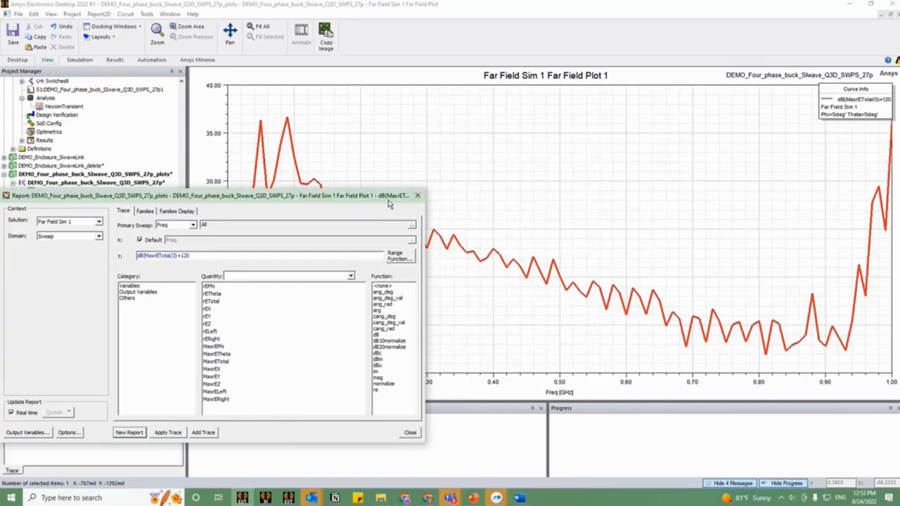
left_click_drag(391, 200, 155, 179)
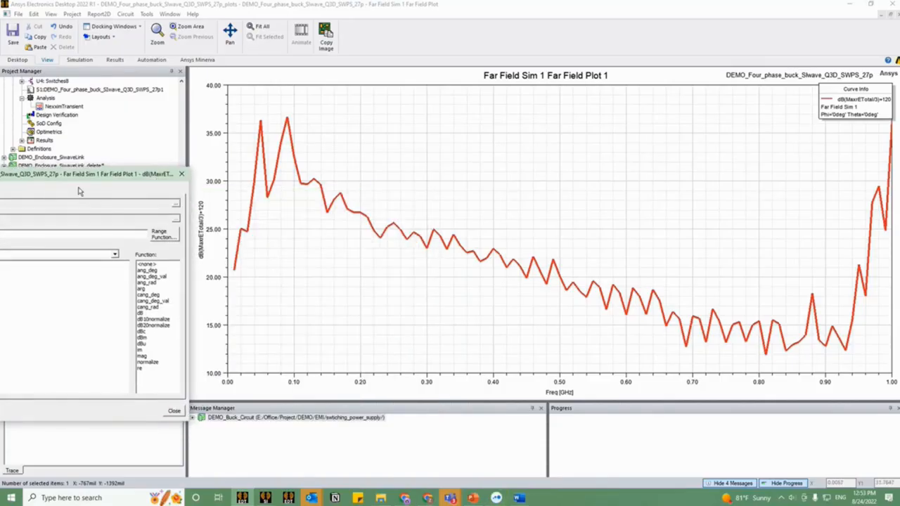
left_click_drag(98, 175, 386, 170)
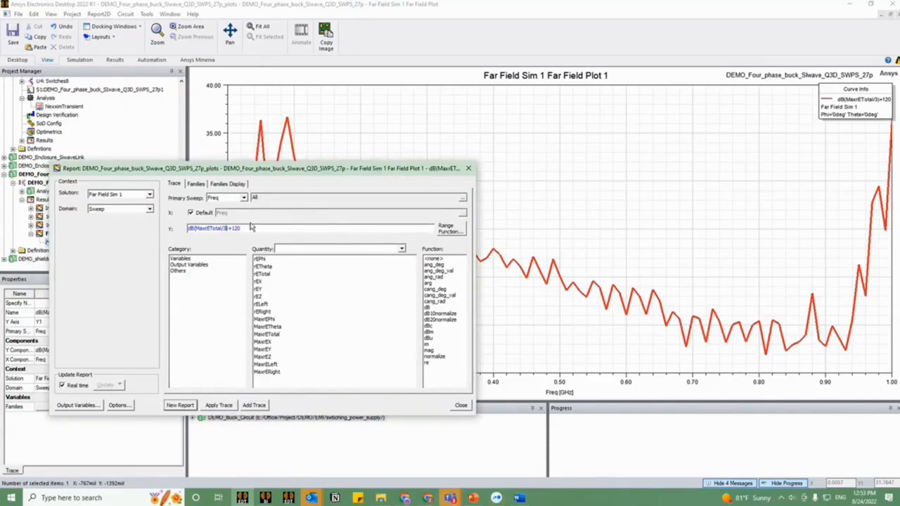
key("BackSpace")
type("10")
left_click(218, 407)
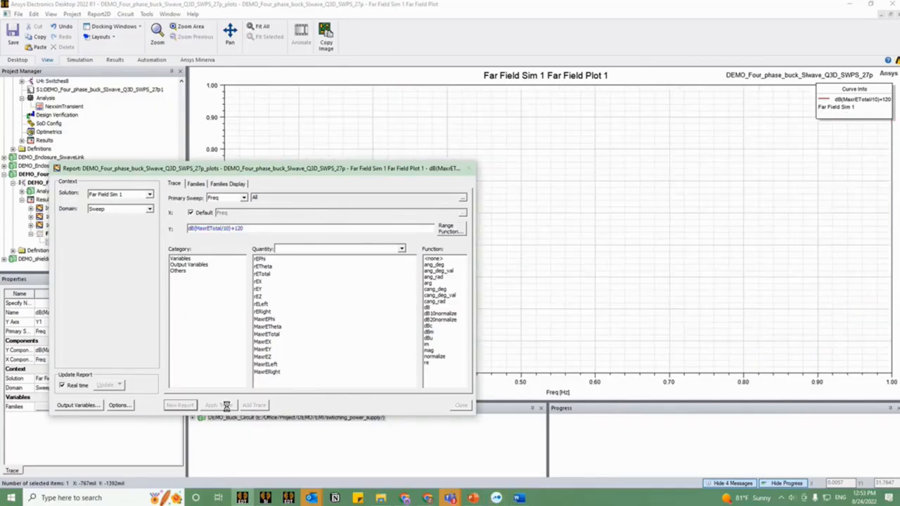
left_click(467, 170)
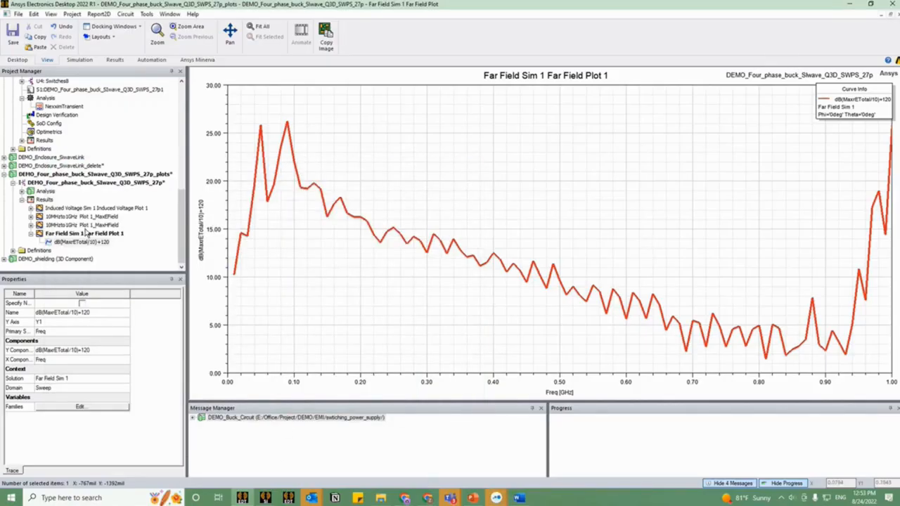
Step: Switch to SIwave and view the near-field data export options of the 10MHzto1GHz simulation
scroll(85, 233, "up", 7)
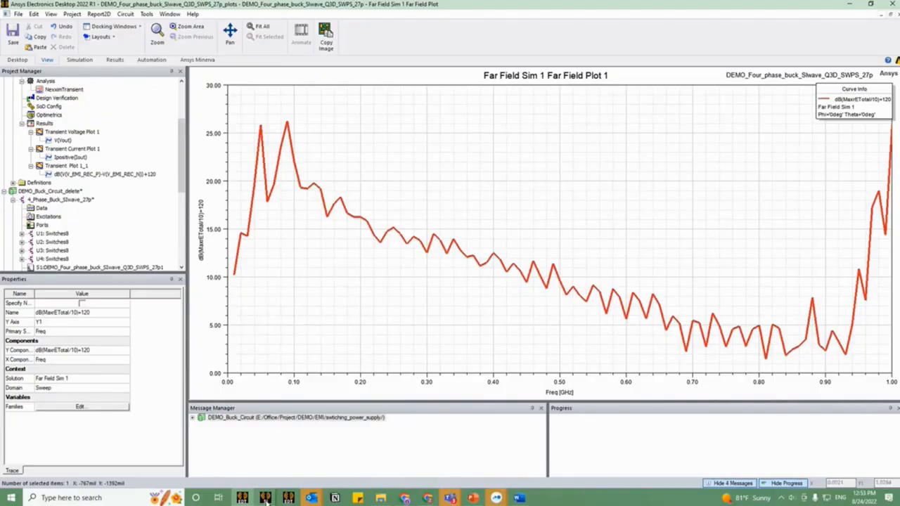
mouse_move(261, 497)
left_click(227, 479)
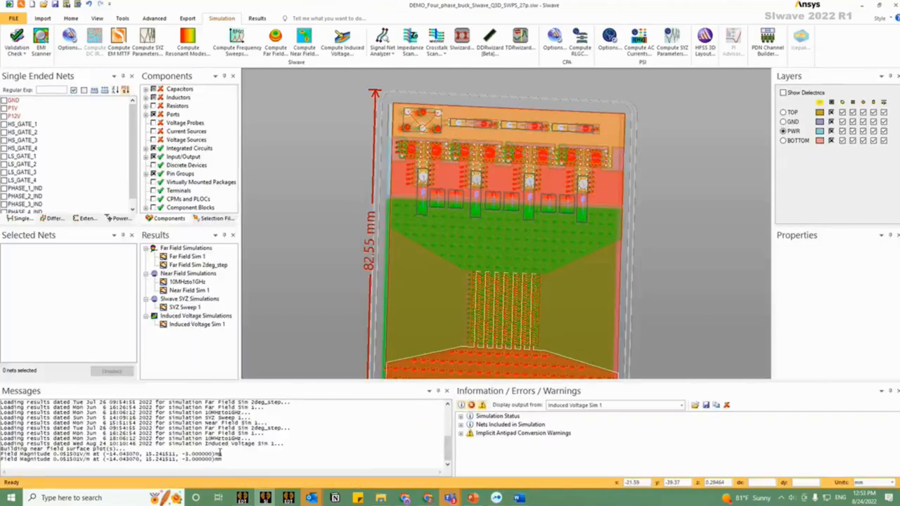
right_click(198, 281)
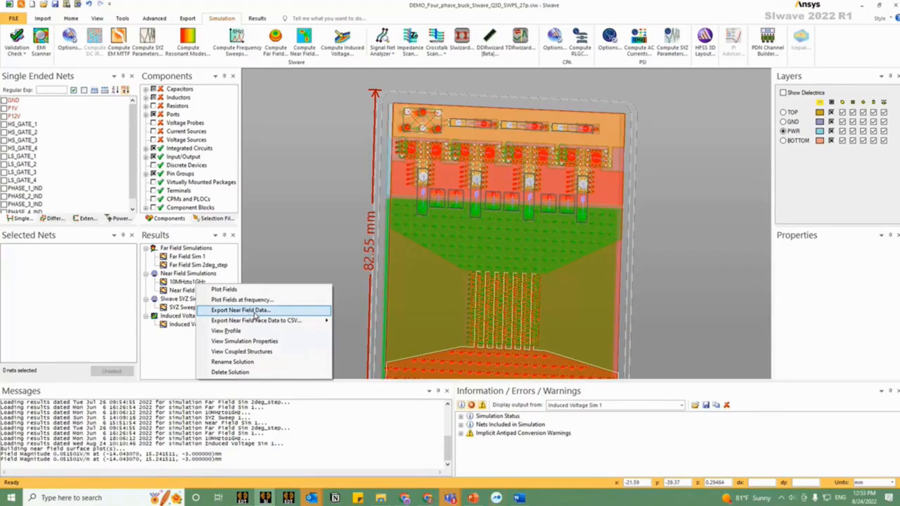
Step: Return to Ansys Electronics Desktop, collapse both buck circuit designs, and view the HFSSDesign2 model in the DEMO_Enclosure_SiwaveLink_delete project
left_click(247, 498)
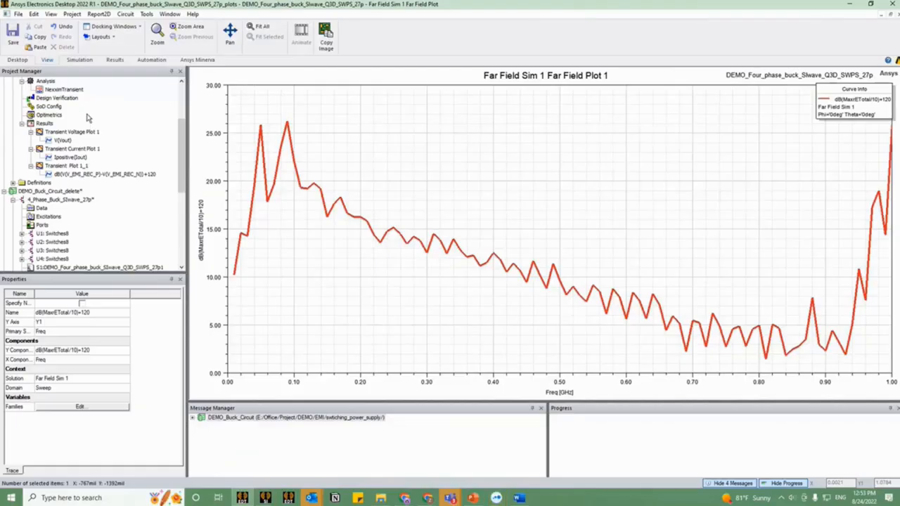
left_click(14, 201)
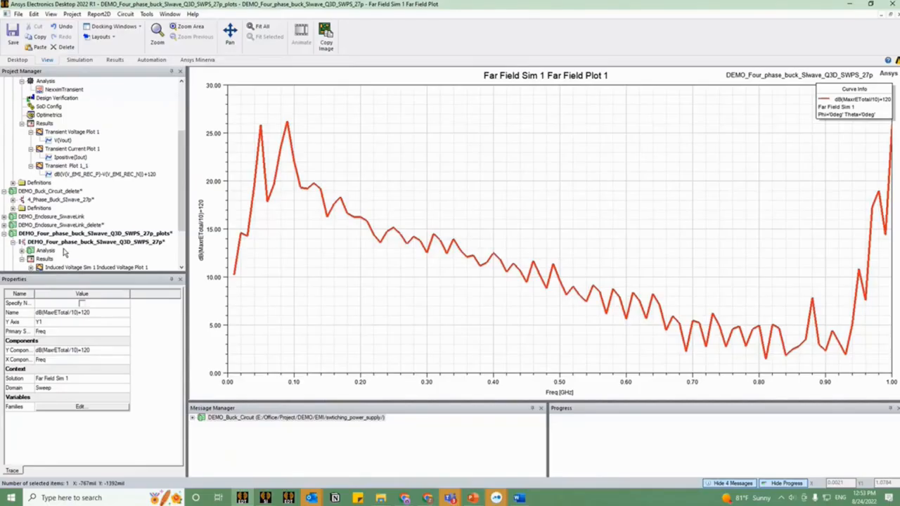
scroll(52, 227, "up", 4)
left_click(21, 90)
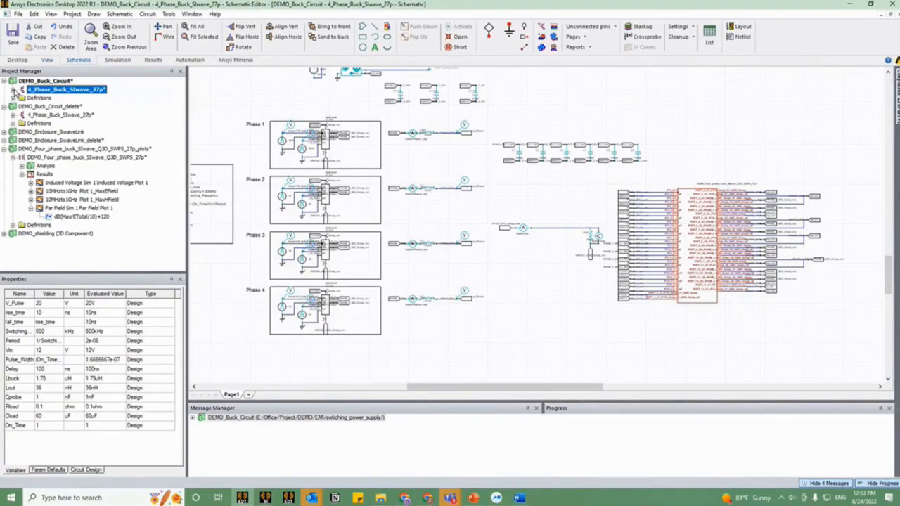
left_click(4, 140)
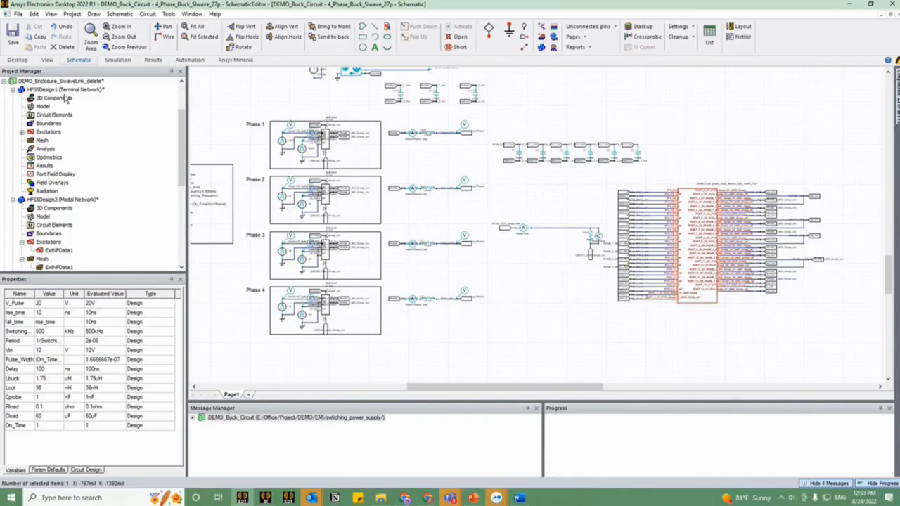
double_click(56, 199)
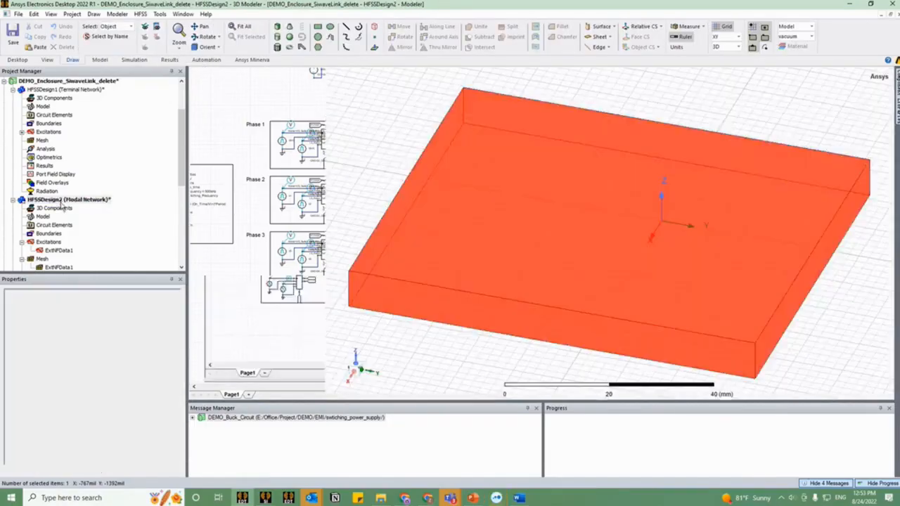
left_click_drag(606, 285, 605, 291)
Step: Open the 00a - noEnclosure_datalink_10MHzto1GHz design in the DEMO_Enclosure_SiwaveLink project and inspect its PCB and external data solid
scroll(81, 229, "up", 3)
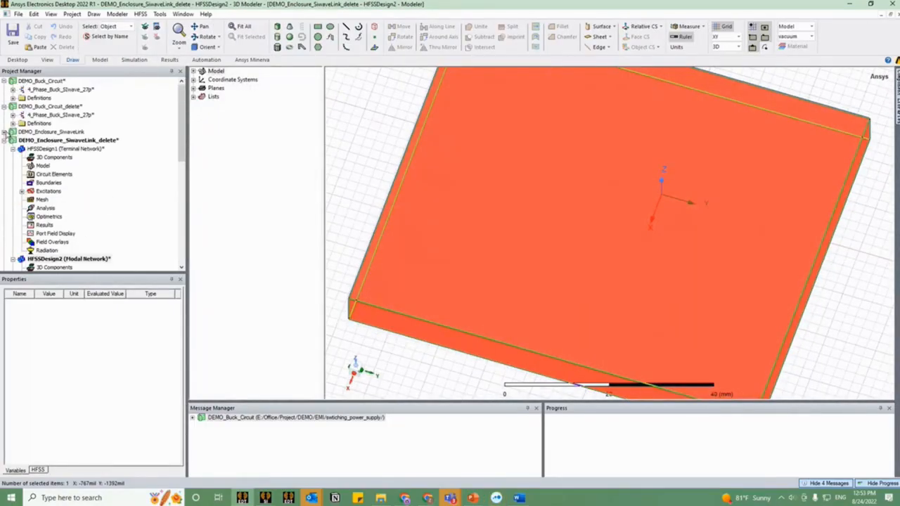
left_click(6, 132)
double_click(60, 147)
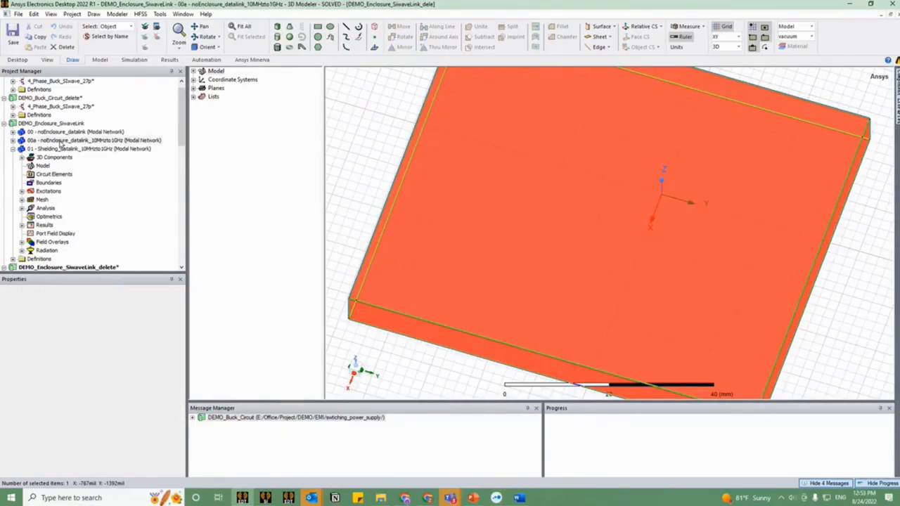
left_click(677, 301)
left_click_drag(619, 260, 609, 278)
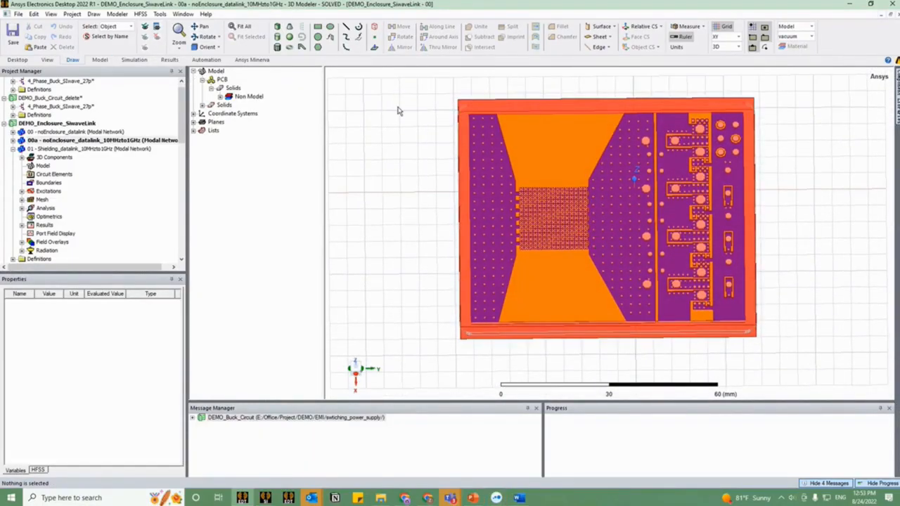
left_click(476, 106)
mouse_move(561, 223)
left_mouse_down()
mouse_move(599, 208)
mouse_move(607, 191)
mouse_move(560, 210)
left_mouse_up()
left_click(415, 279)
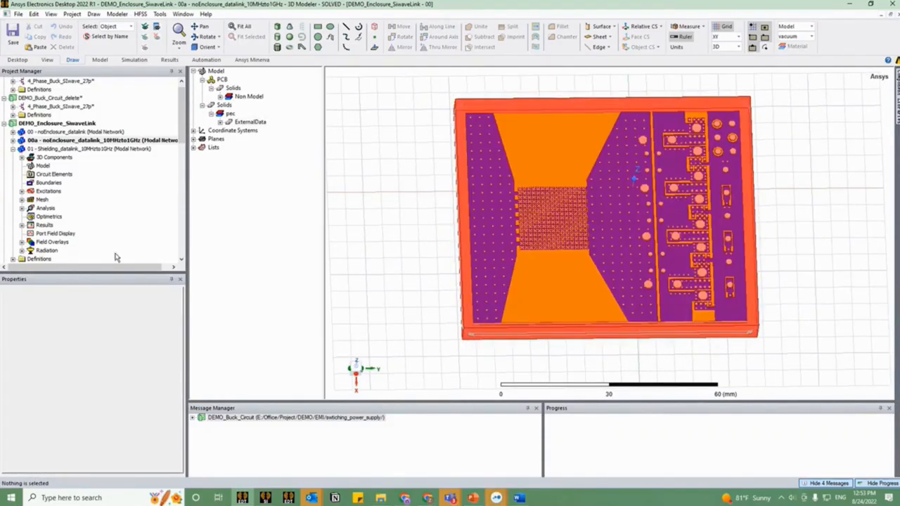
Step: Expand the 01 - Shielding_datalink_10MHzto1GHz design's excitations, mesh, analysis and results, and open its 1meter/dBuV report
left_click(21, 192)
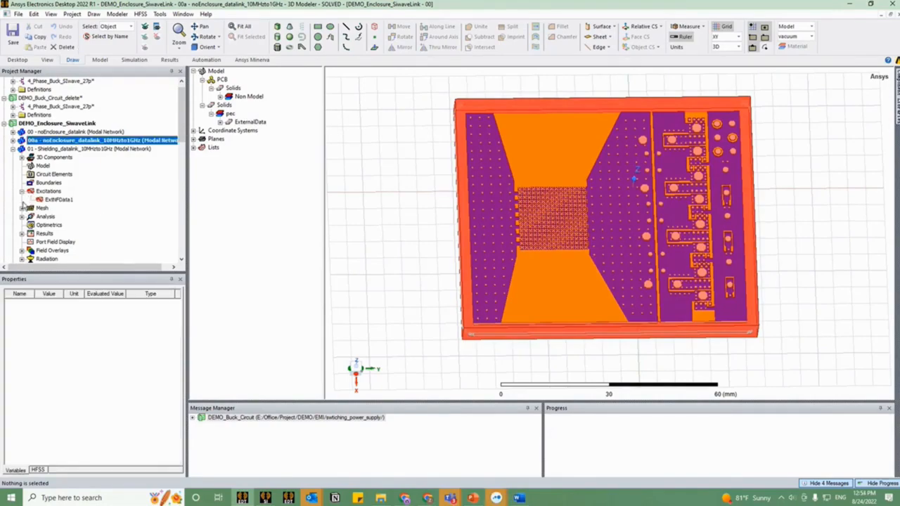
left_click(21, 208)
left_click(22, 225)
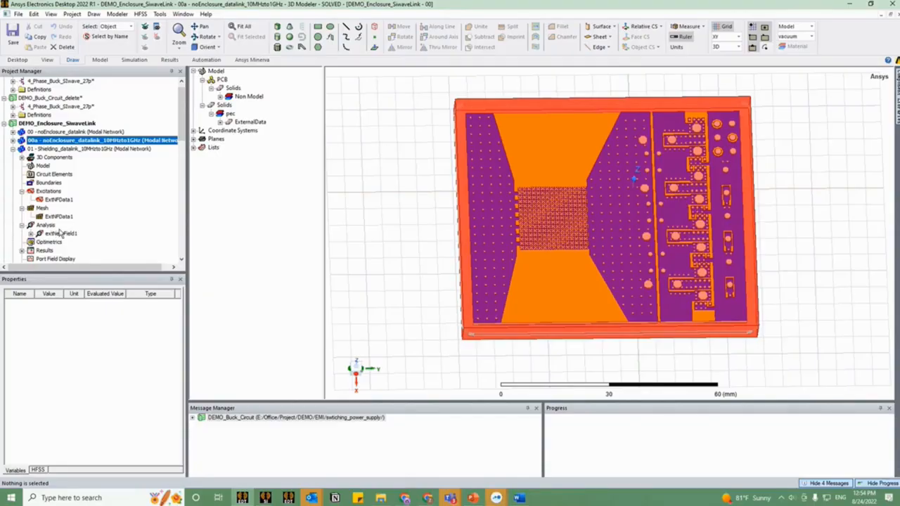
scroll(66, 228, "down", 1)
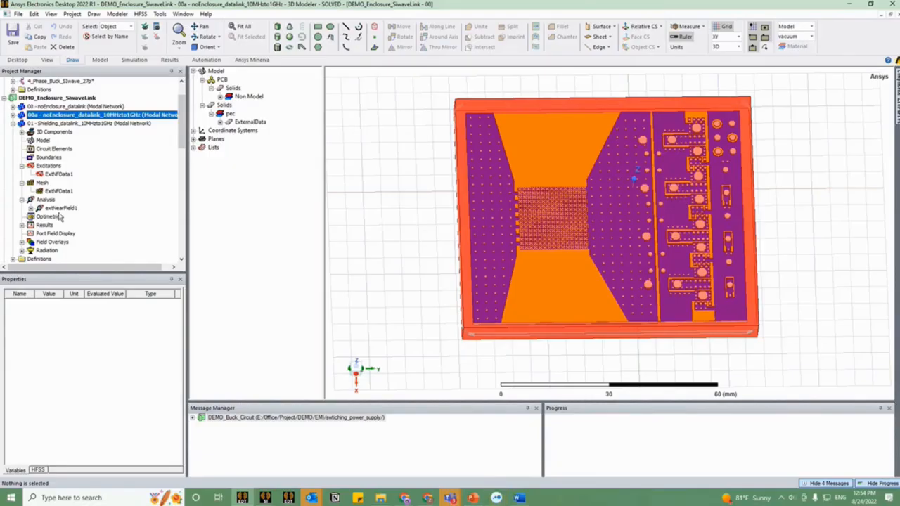
left_click(23, 226)
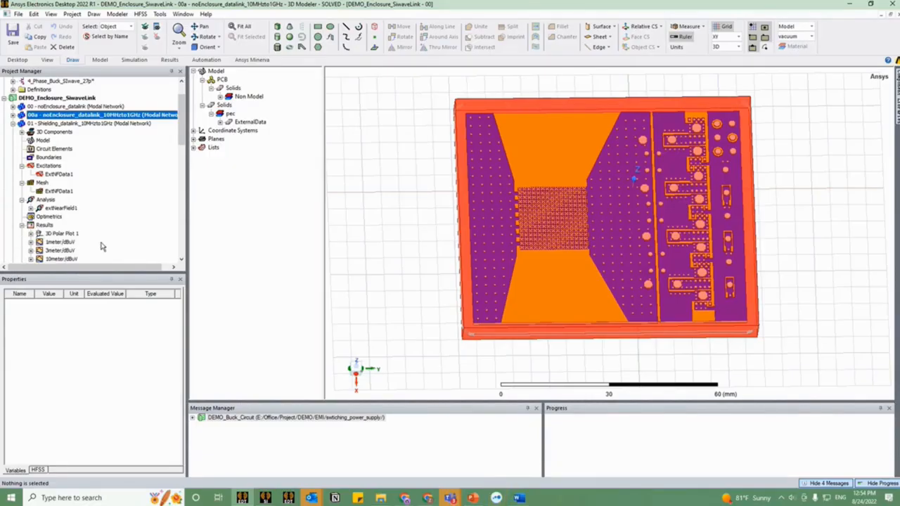
double_click(58, 242)
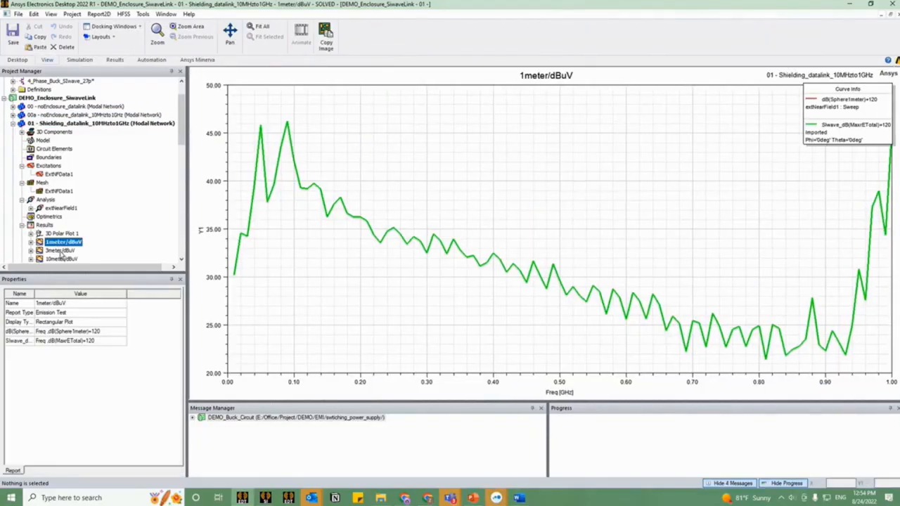
Step: View the sphere quantities offered for a rectangular emission test report, close its setup without creating it, and select the 1meter/dBuV report
right_click(42, 227)
left_click(43, 227)
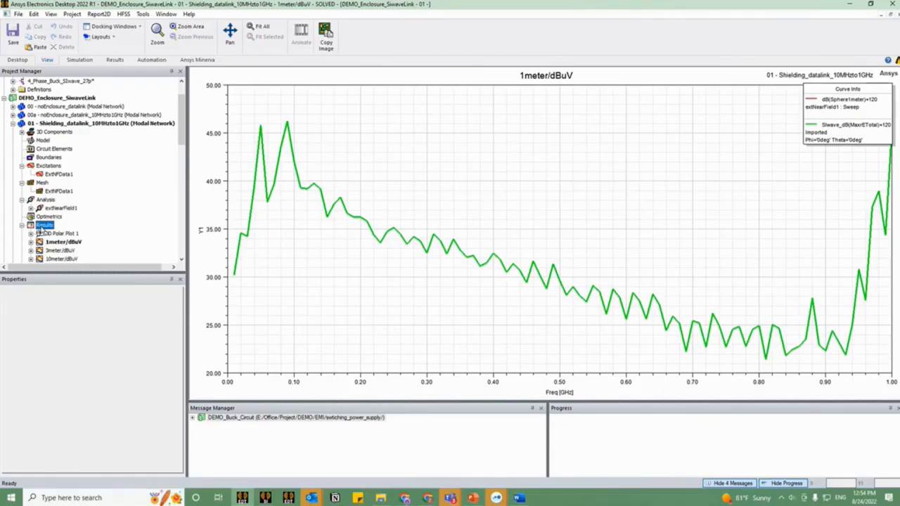
right_click(41, 226)
mouse_move(97, 231)
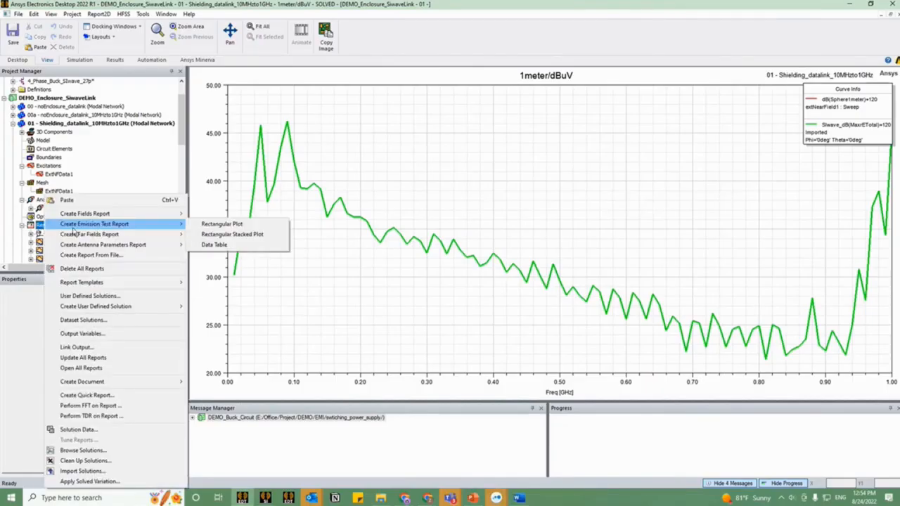
left_click(261, 225)
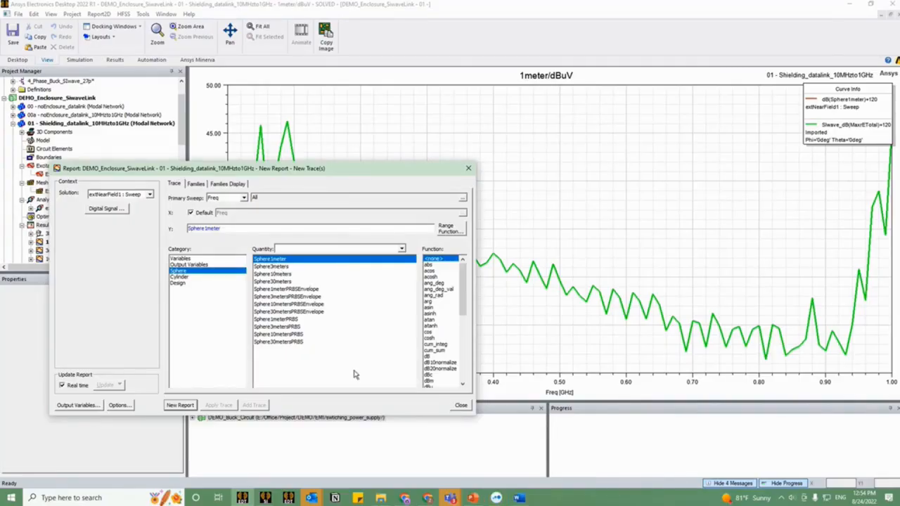
left_click(461, 405)
left_click(62, 242)
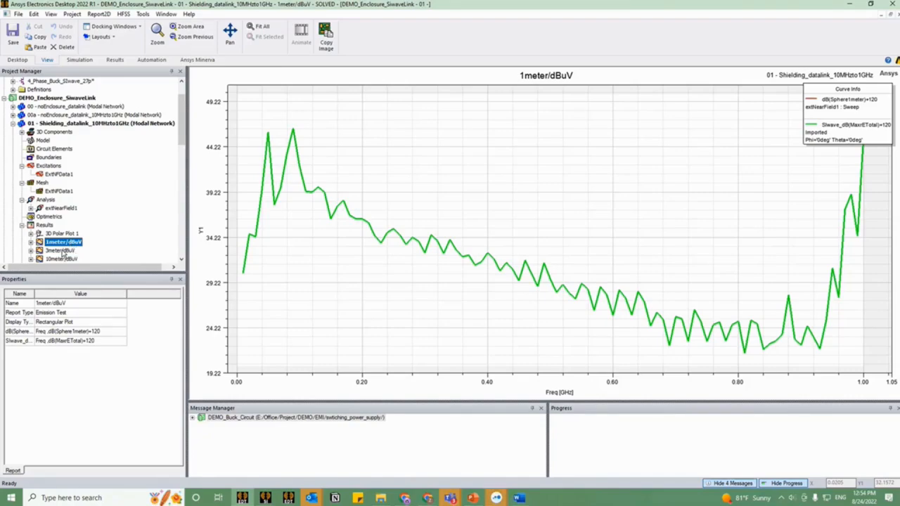
Step: Open the shielding design's 3meter/dBuV report, inspect the dB(Sphere3meters)+120 trace definition, and close it without changes
double_click(62, 251)
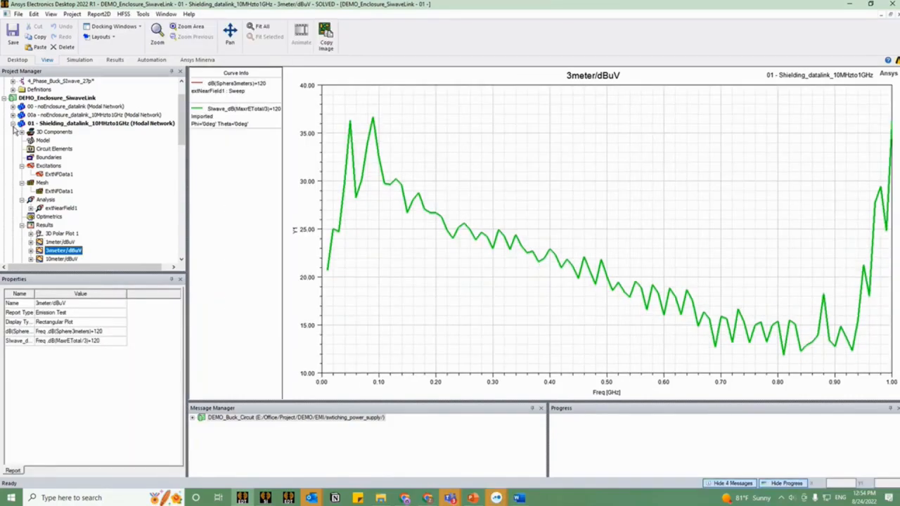
left_click(30, 251)
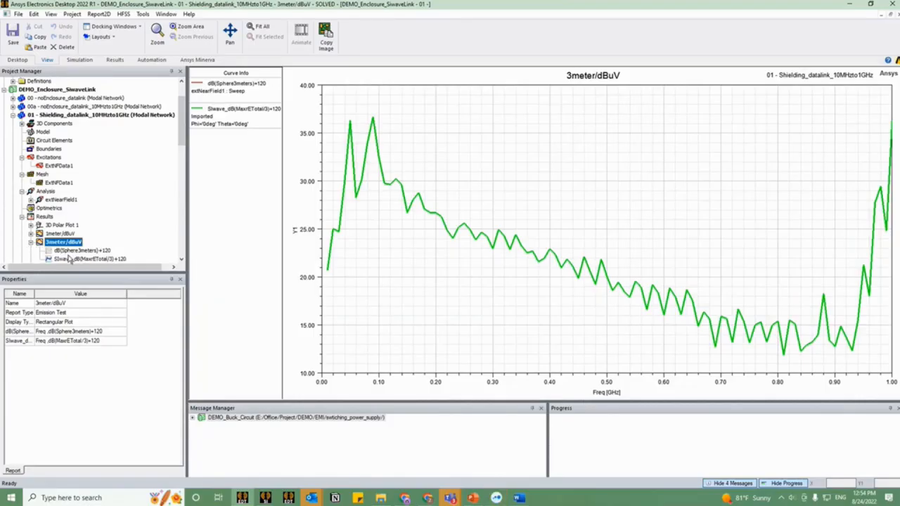
left_click(73, 253)
double_click(73, 252)
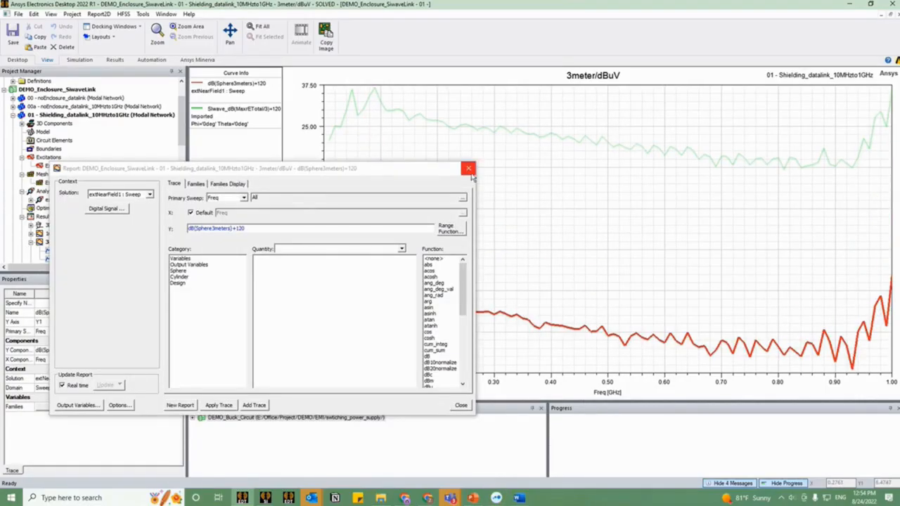
left_click(472, 170)
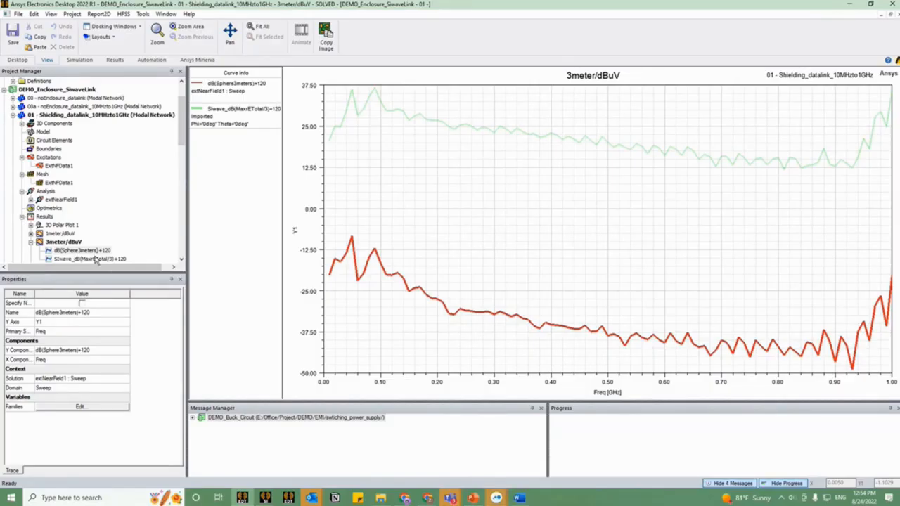
Step: Delete the imported SIwave_dB(MaxrETotal/3)+120 trace from the shielding design's 3meter/dBuV report
left_click(96, 260)
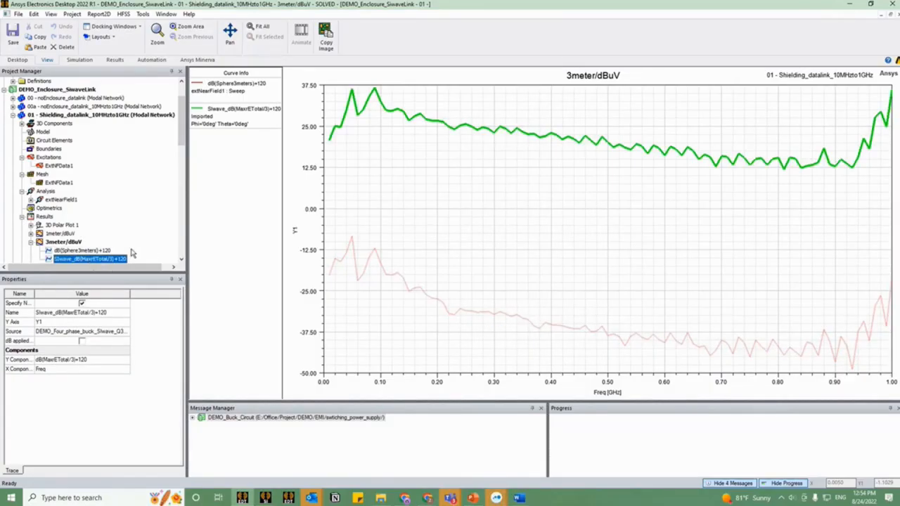
key("Delete")
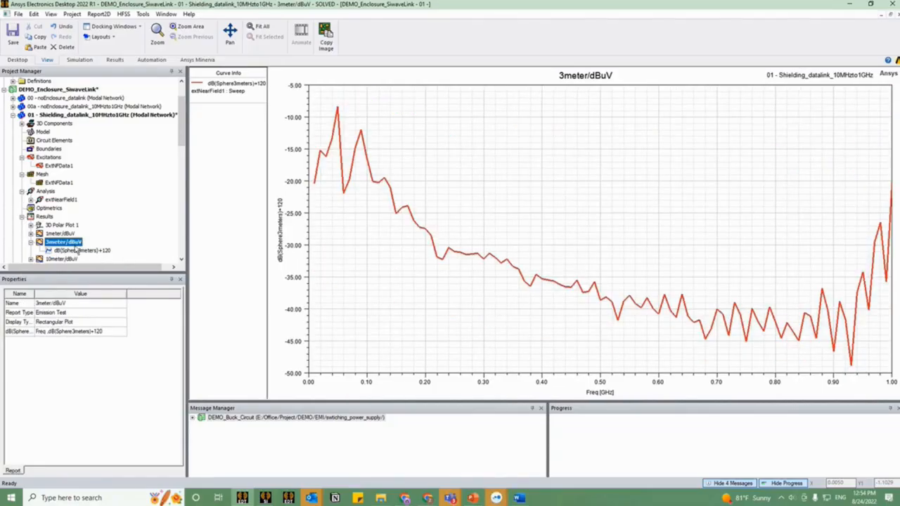
left_click(77, 251)
left_click(76, 243)
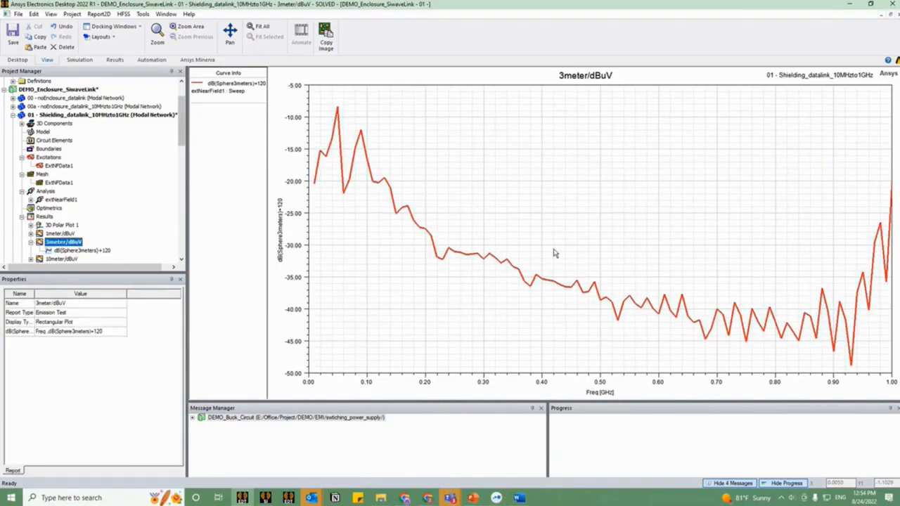
left_click(518, 277)
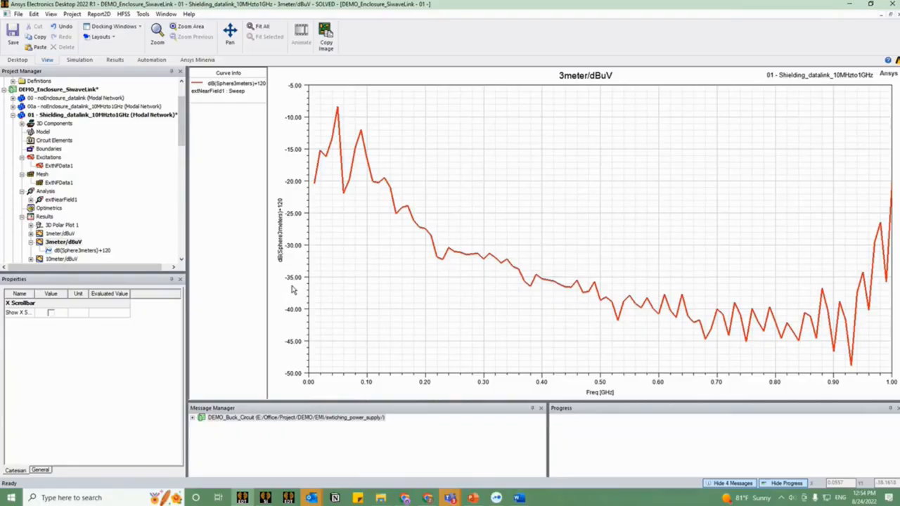
Step: View the 01 shielding model, and check the dB(Sphere3meters)+120 trace definition in the 00a no-enclosure design's 3meter/dBuV report
double_click(130, 116)
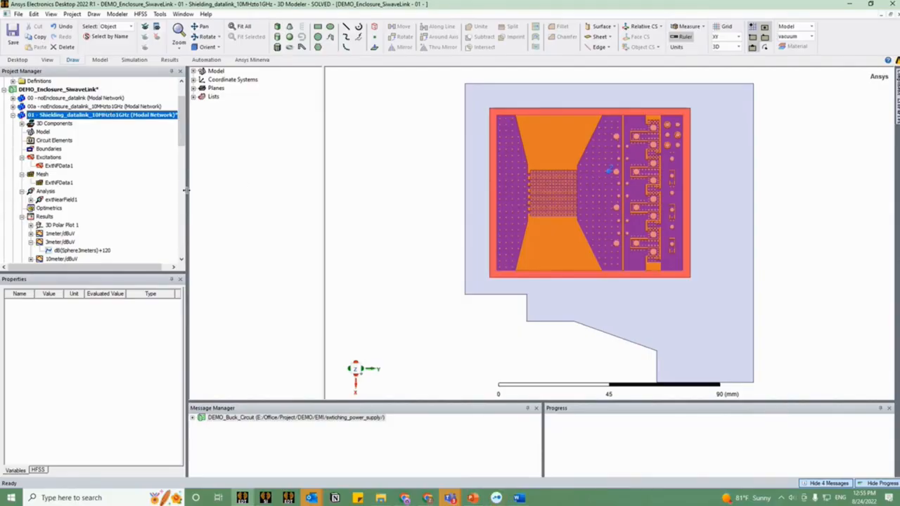
left_click(13, 106)
left_click(70, 106)
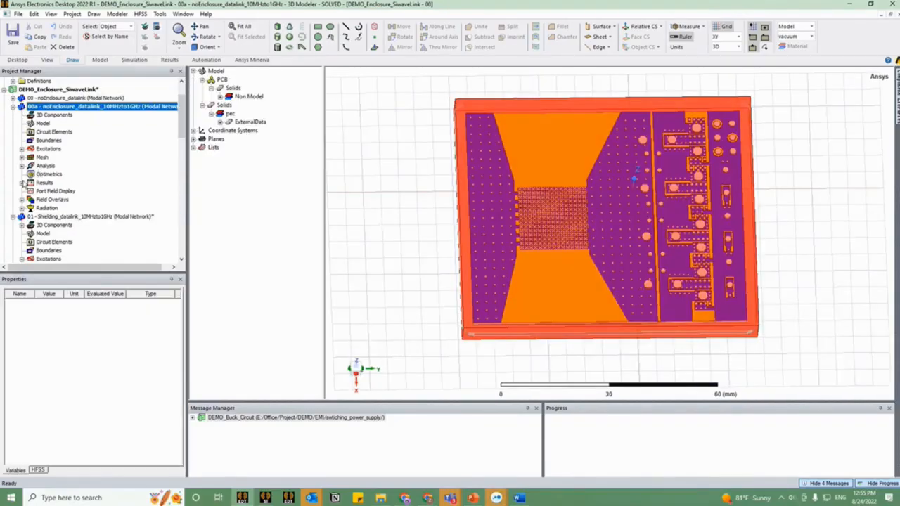
left_click(22, 183)
left_click(56, 208)
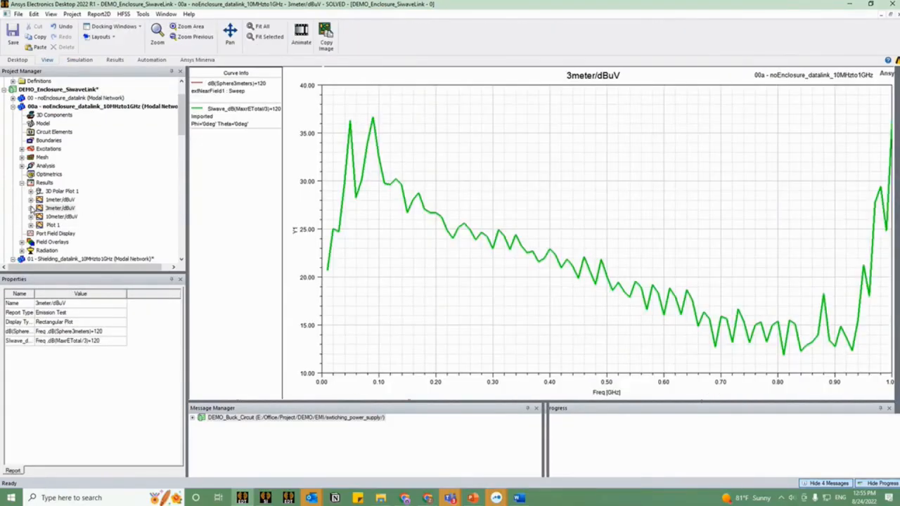
double_click(89, 216)
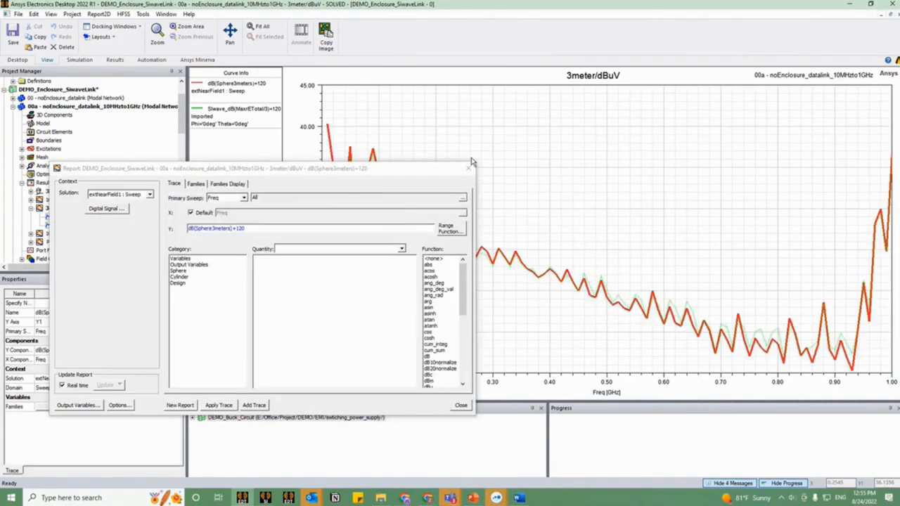
left_click(470, 170)
Step: Highlight the SIwave and Sphere3meters traces in turn to compare them in the no-enclosure 3meter/dBuV report
left_click(74, 225)
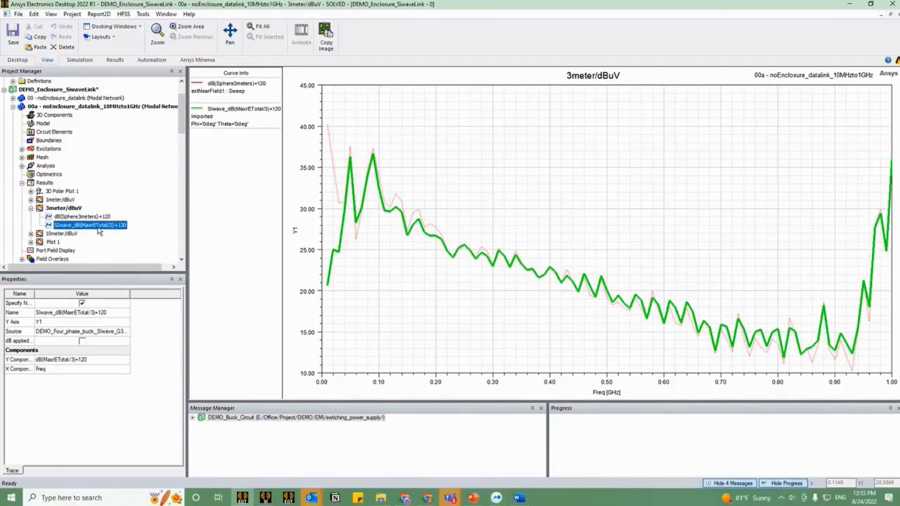
left_click(81, 218)
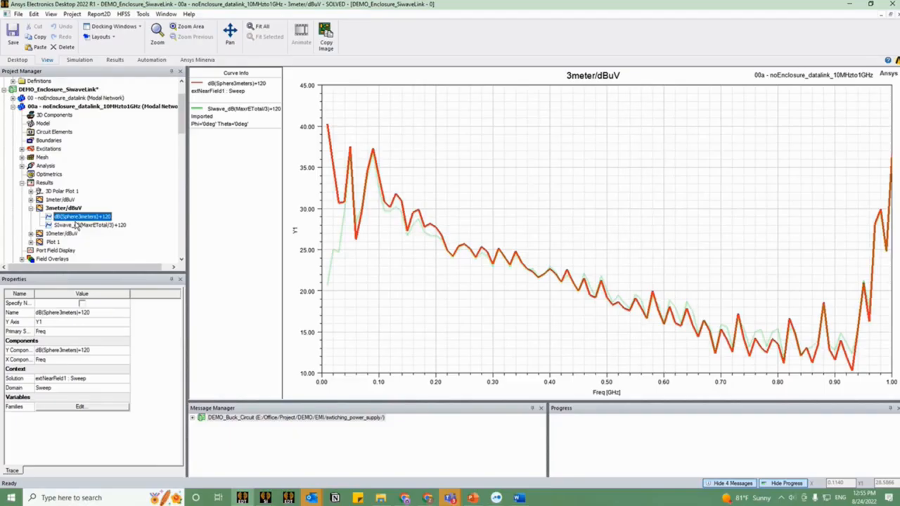
left_click(76, 225)
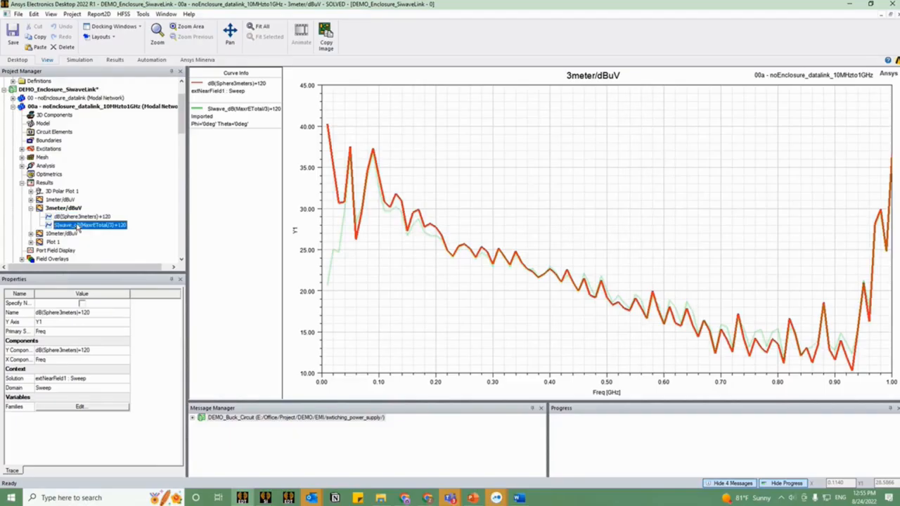
Step: Try duplicating the 1meter/dBuV report within the 00a no-enclosure design's results and return to its 3meter/dBuV report
left_click(58, 200)
key("ctrl+c")
key("ctrl+v")
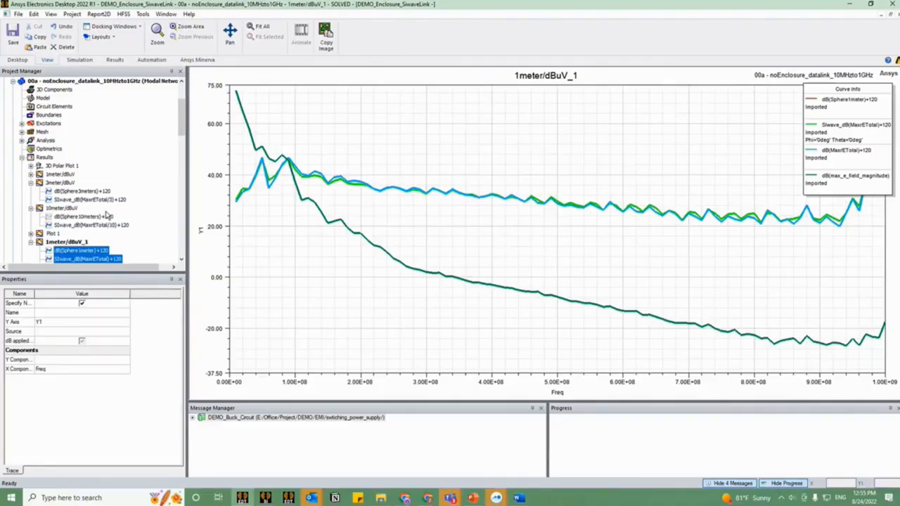
left_click(60, 183)
Step: Collapse the 00a design, look at HFSSDesign1 in DEMO_Enclosure_SiwaveLink_delete, and collapse that project
scroll(24, 115, "up", 4)
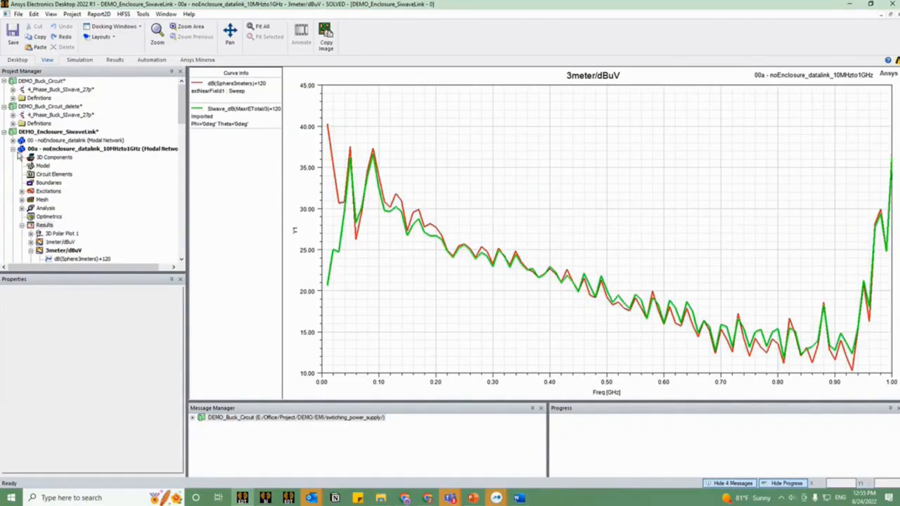
left_click(14, 149)
scroll(62, 164, "down", 6)
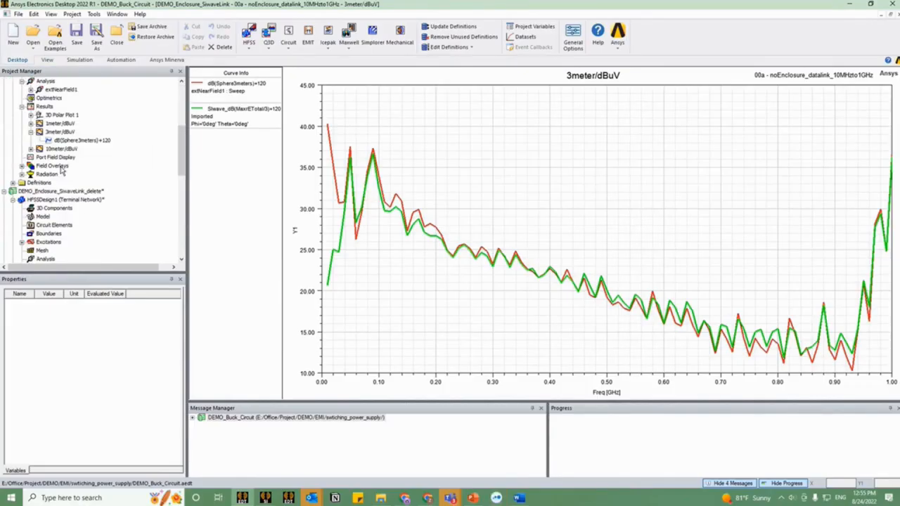
double_click(61, 201)
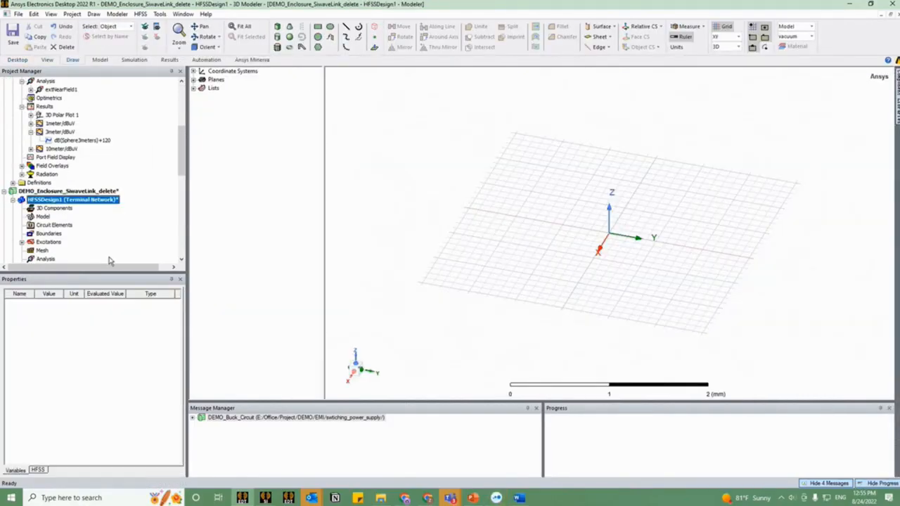
scroll(55, 209, "down", 1)
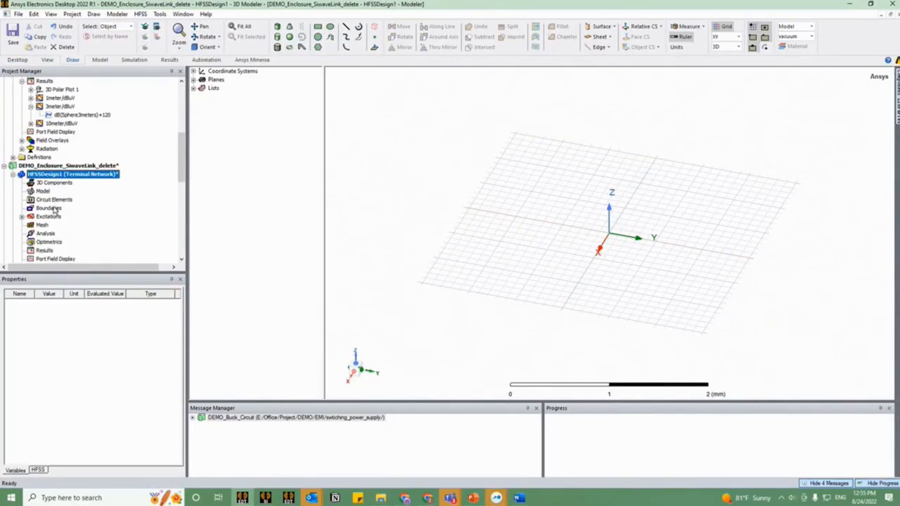
left_click(12, 174)
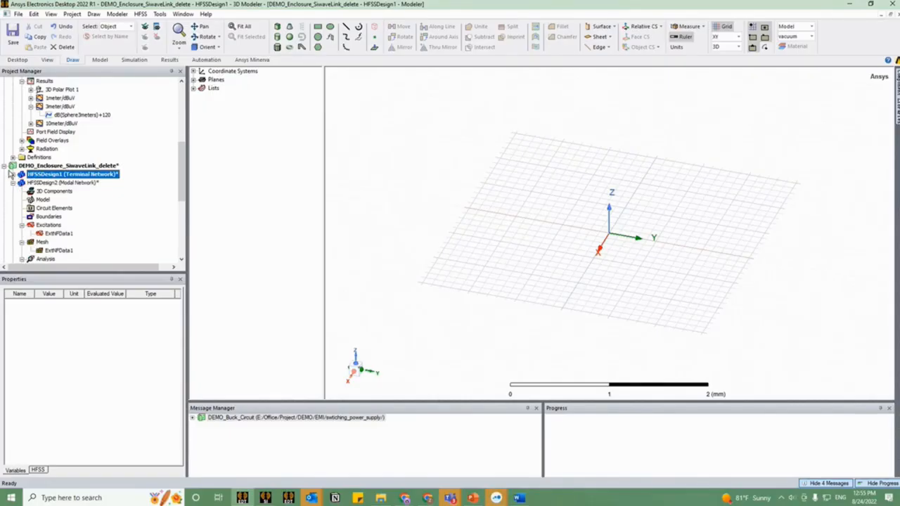
left_click(5, 166)
left_click(4, 259)
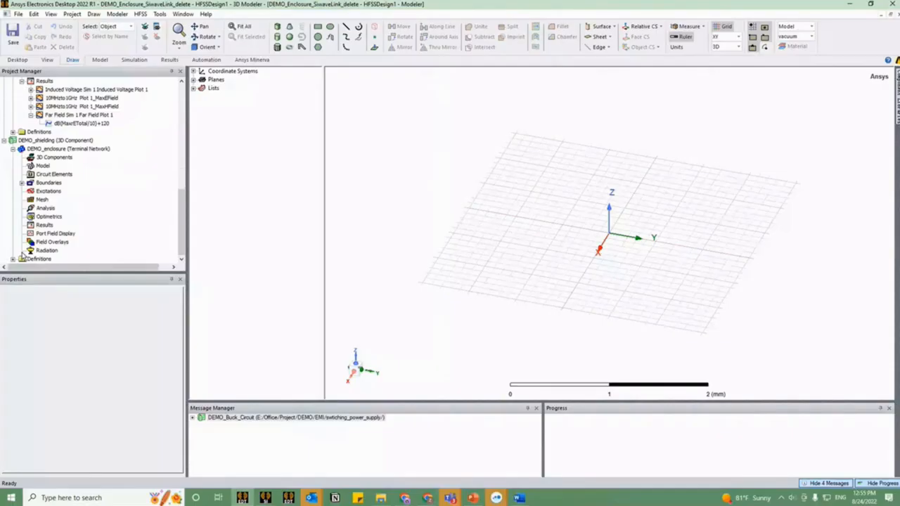
Step: Open the DEMO_enclosure design in the DEMO_shielding project and examine the chassis and its front openings from several angles
left_click(61, 150)
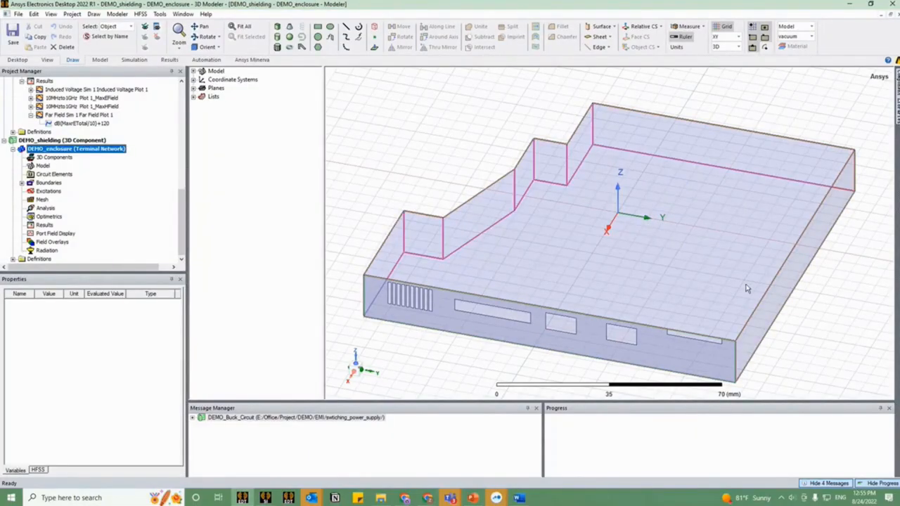
left_click_drag(623, 340, 636, 269)
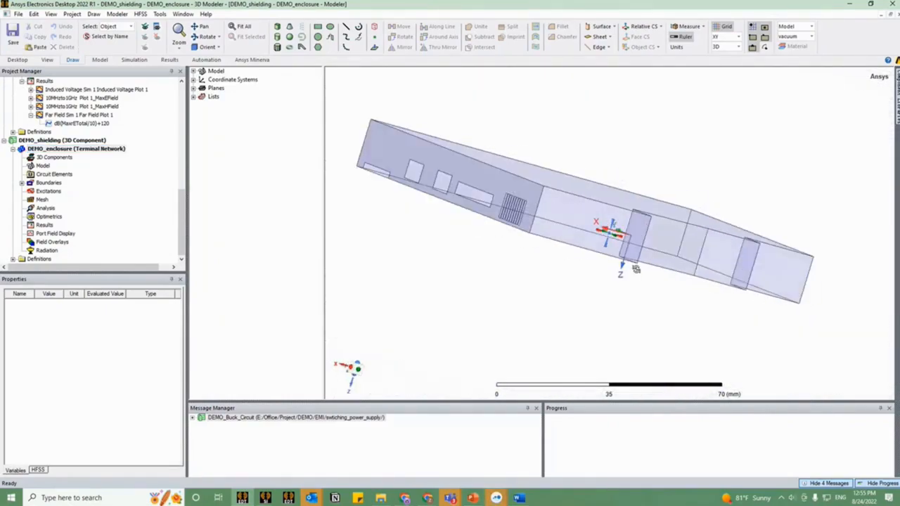
left_click(623, 238)
left_click_drag(572, 291, 547, 329)
Step: Expand the enclosure's boundaries and inspect the surfaces assigned to the box and front boundaries
left_click(22, 183)
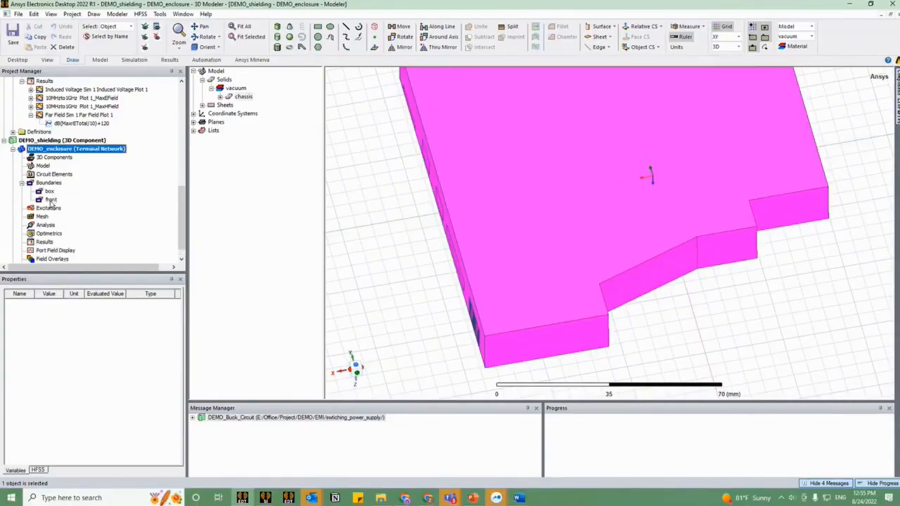
left_click(50, 191)
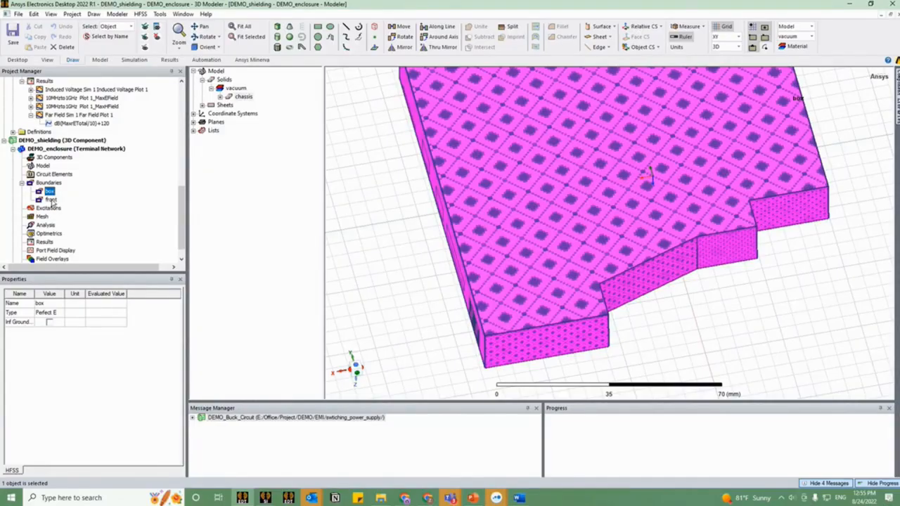
left_click(51, 200)
left_click(421, 283)
left_click_drag(422, 283, 517, 253)
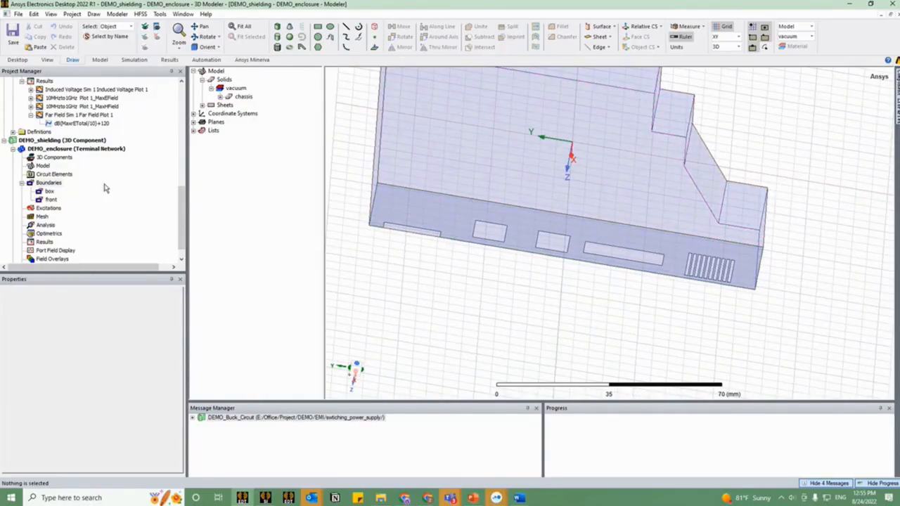
Step: Open the 01 - Shielding_datalink_10MHzto1GHz model, view the PCB inside the enclosure from the side, and reopen its 3meter/dBuV report
scroll(104, 188, "up", 10)
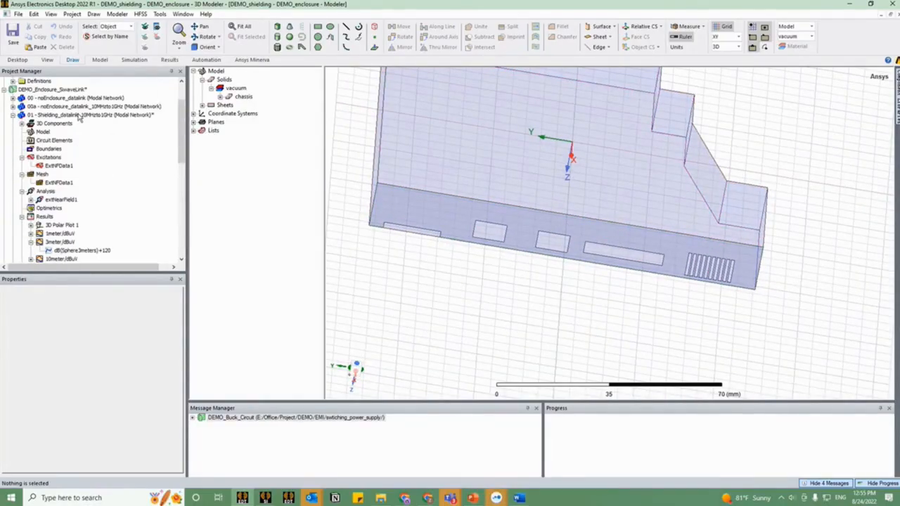
double_click(80, 116)
left_click_drag(581, 316, 618, 242)
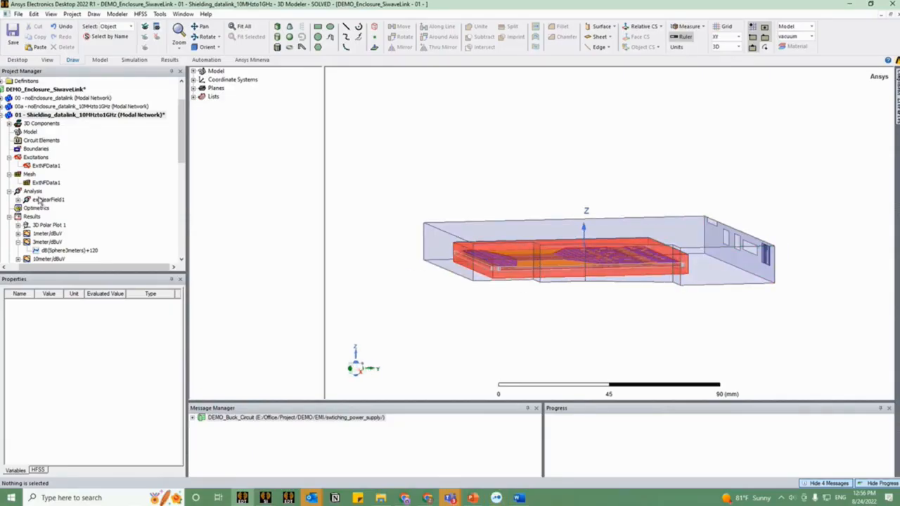
double_click(47, 242)
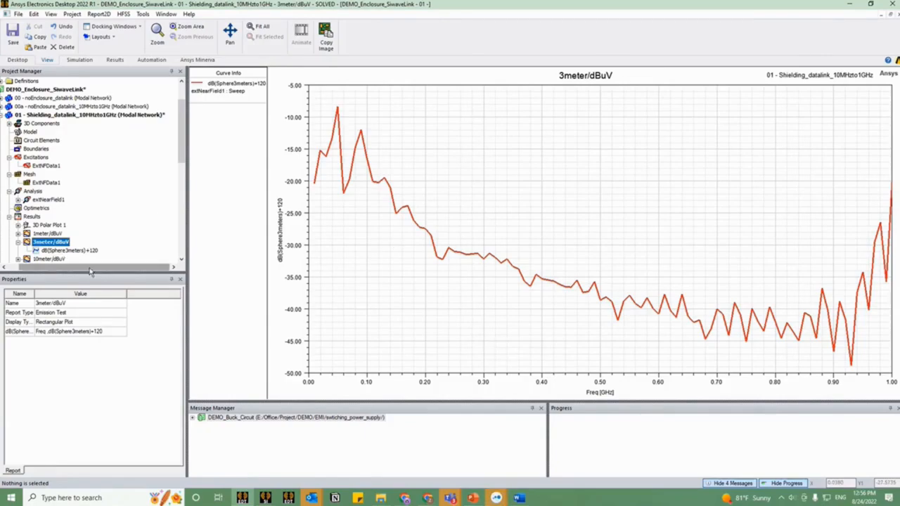
Step: Copy the data of the 00a design's dB(Sphere3meters)+120 trace and paste it into the 01 shielding design's 3meter/dBuV report
left_click_drag(89, 268, 69, 268)
left_click(13, 115)
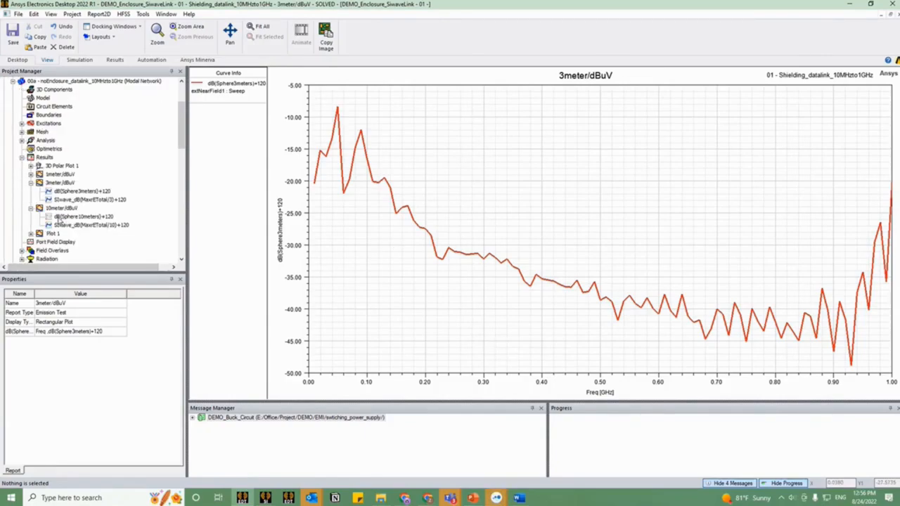
right_click(71, 195)
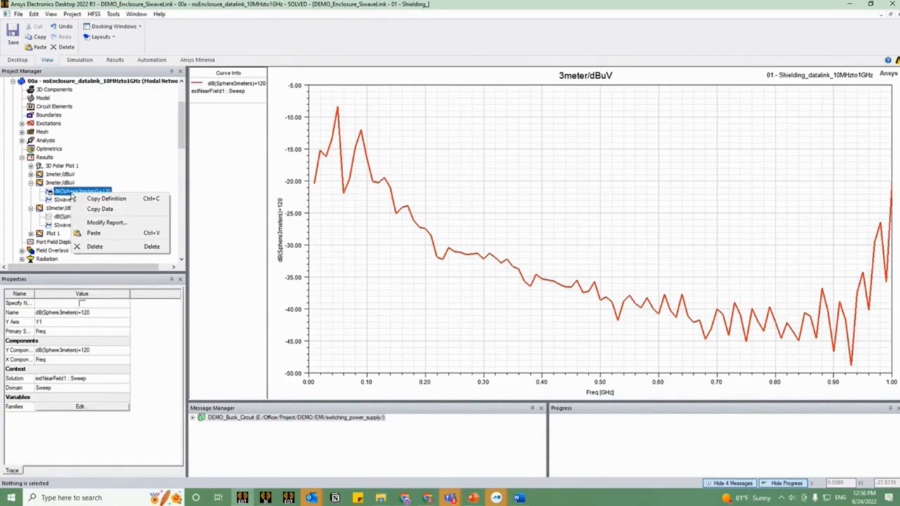
left_click(92, 210)
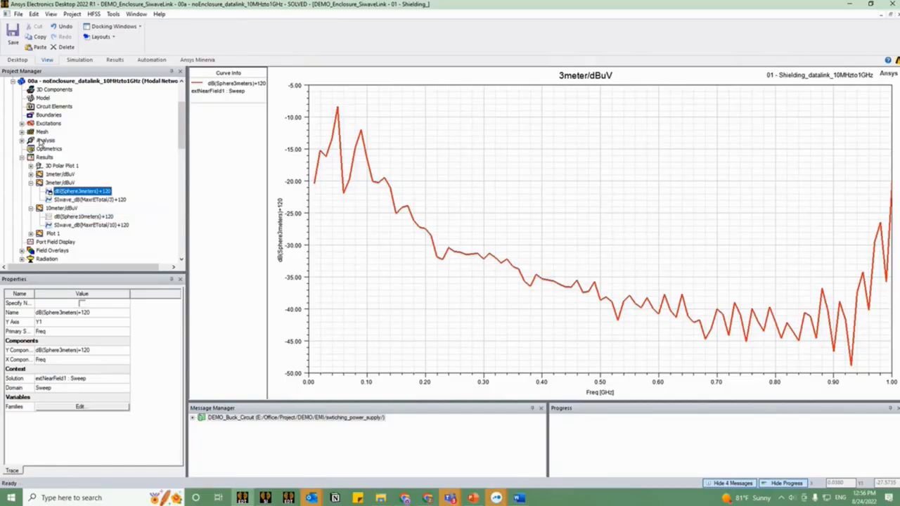
left_click(13, 82)
right_click(64, 215)
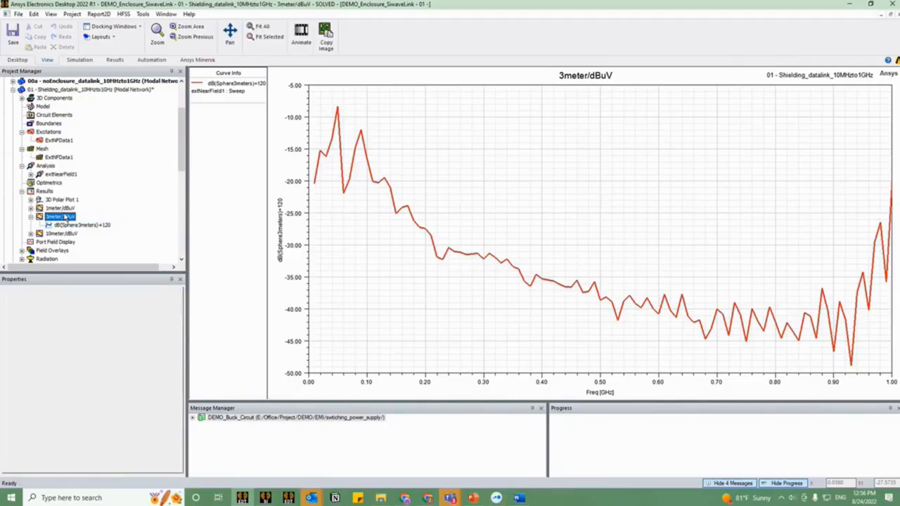
left_click(85, 240)
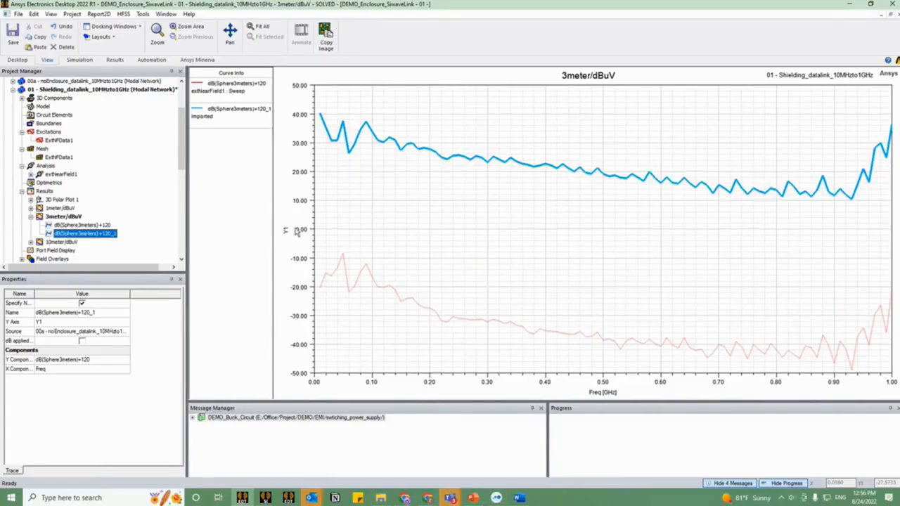
Step: Deselect the imported trace to compare both curves in the 3meter/dBuV report, and collapse the report's trace list
left_click(363, 266)
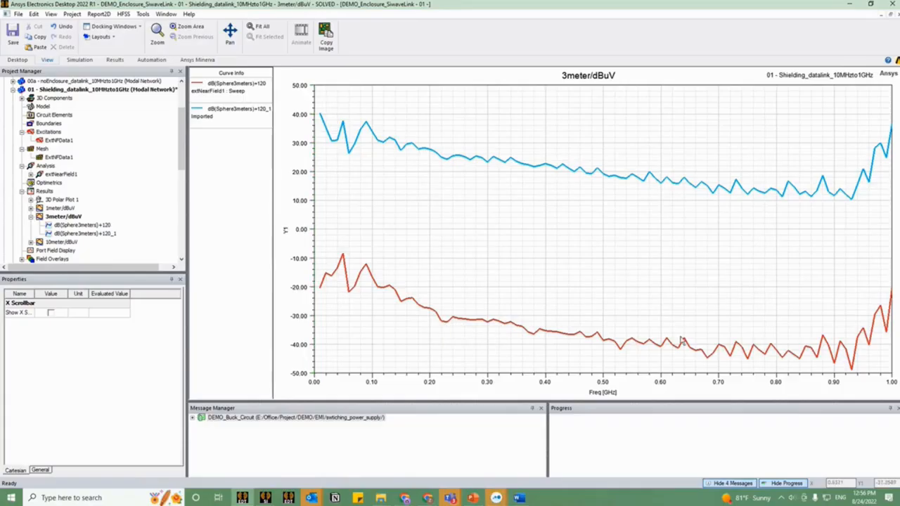
left_click(30, 216)
left_click(78, 81)
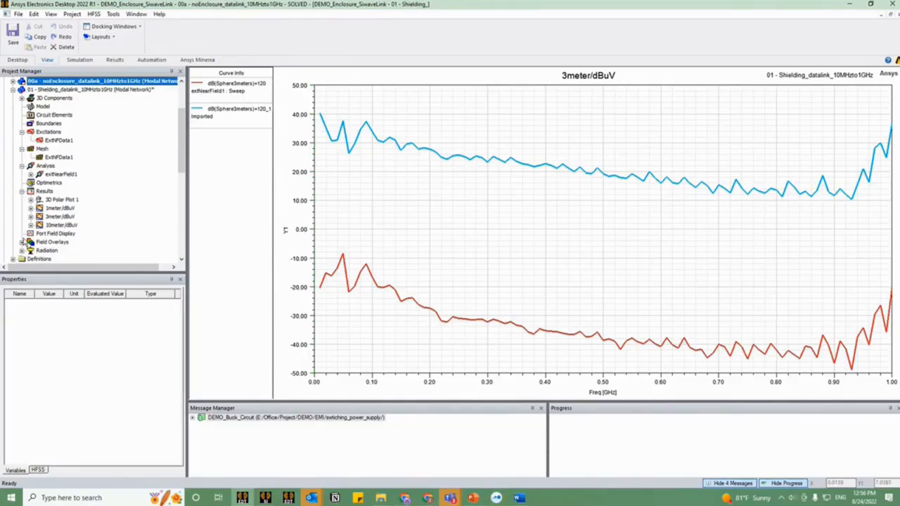
Step: Open the 01 - Shielding_datalink_10MHzto1GHz model and display its ComplexMag_E1 E-field overlay on a tilted view of the enclosure
left_click(79, 90)
left_click(21, 242)
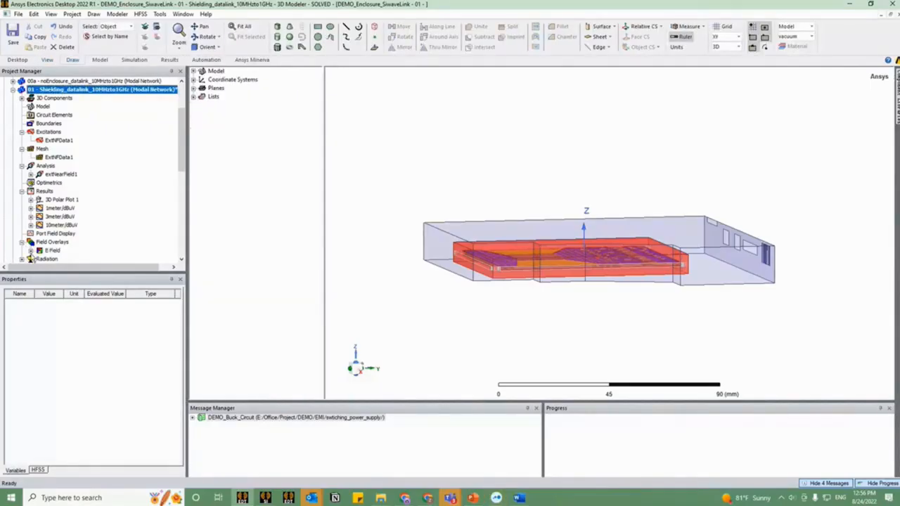
left_click(31, 251)
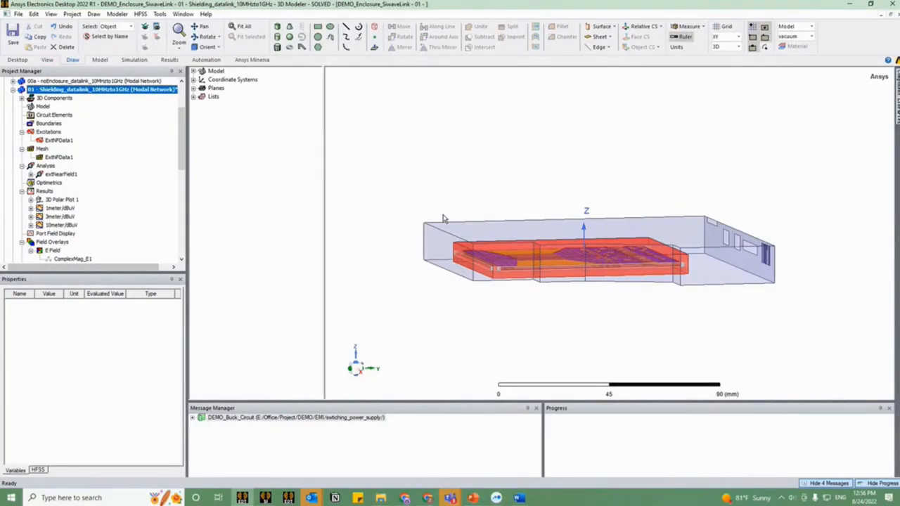
left_click_drag(444, 220, 449, 270)
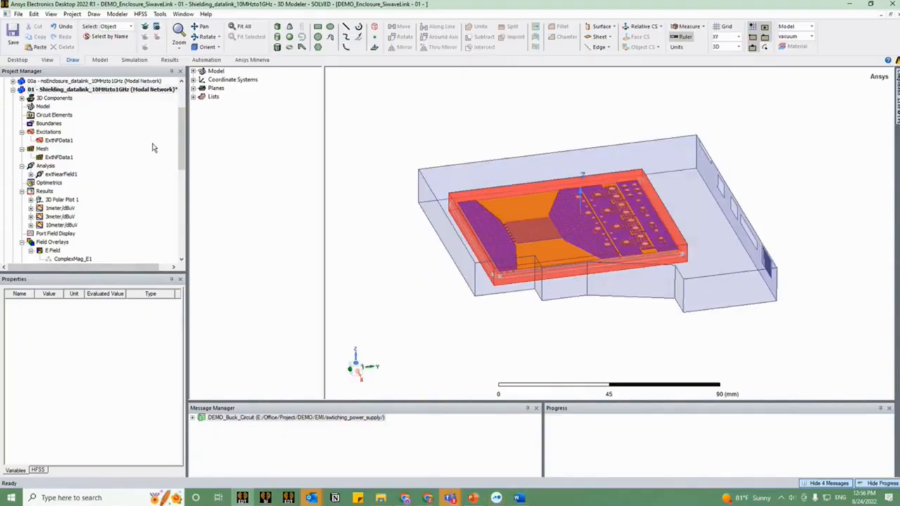
left_click(63, 259)
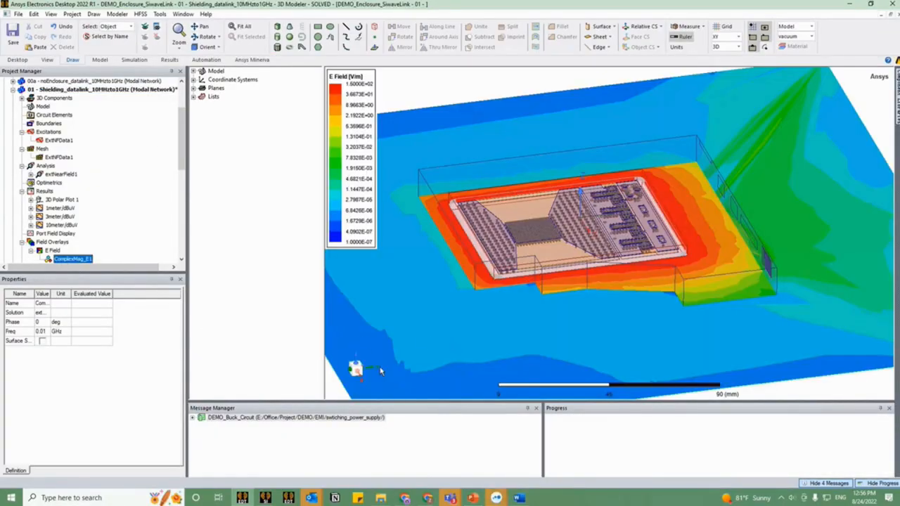
Step: Examine the E-field distribution around the enclosure and its openings from above, with the whole enclosure in view
mouse_move(526, 305)
left_mouse_down()
mouse_move(522, 357)
mouse_move(514, 298)
left_mouse_up()
scroll(522, 358, "down", 1)
left_click_drag(580, 202, 787, 244)
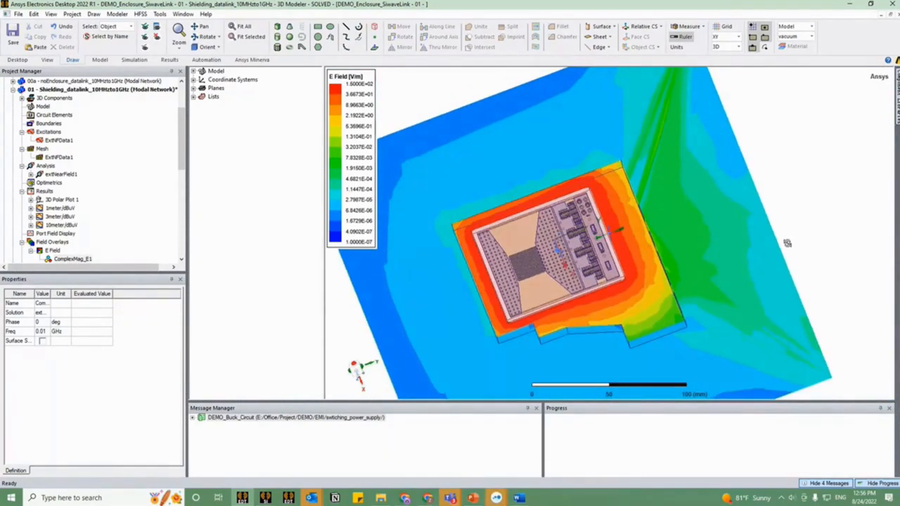
left_click_drag(462, 352, 617, 234)
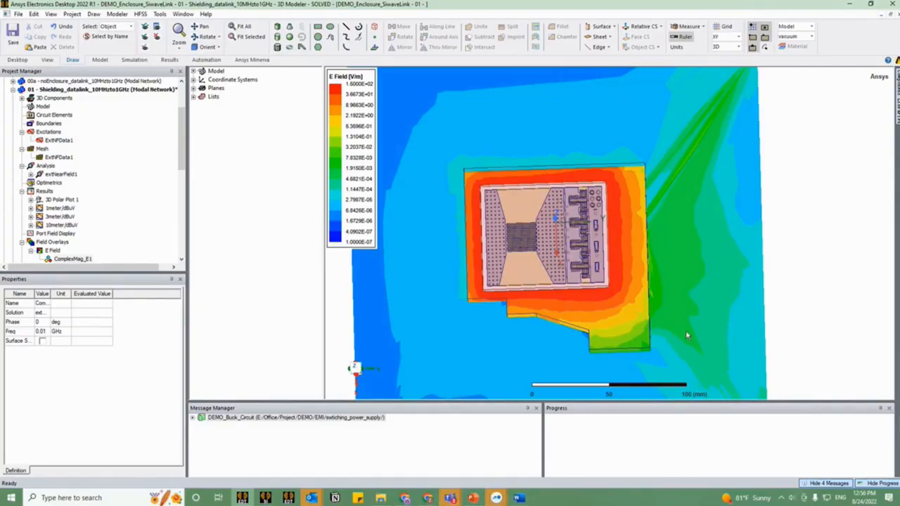
left_click_drag(683, 328, 670, 300)
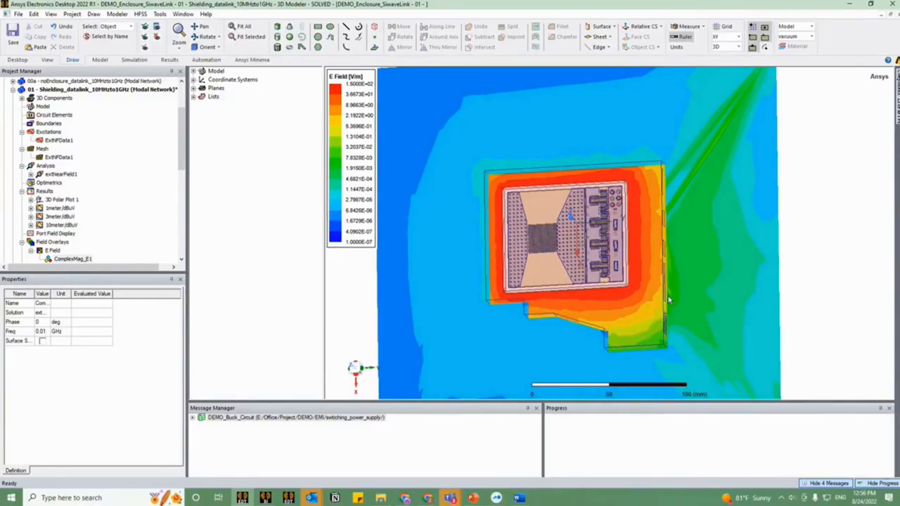
Step: Collapse the 01 - Shielding_datalink_10MHzto1GHz design in the project tree and inspect the E-field plot from an oblique angle
left_click(46, 90)
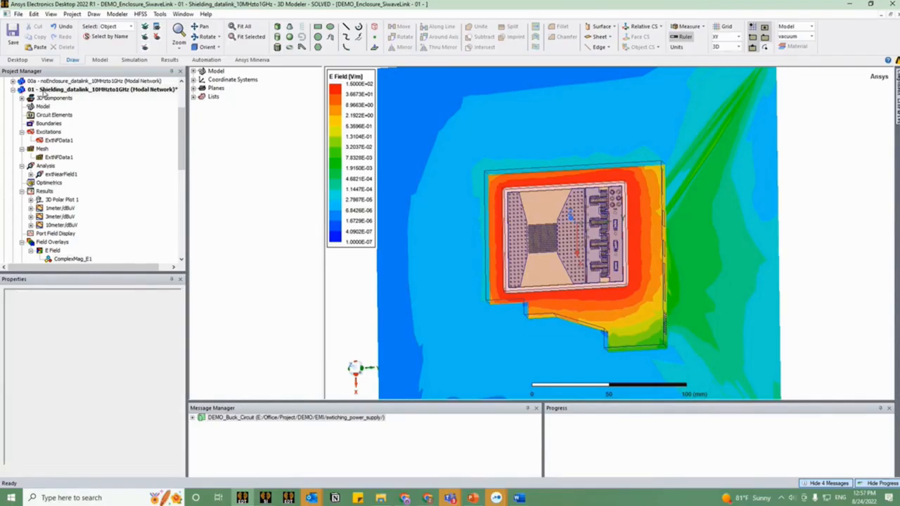
left_click(13, 91)
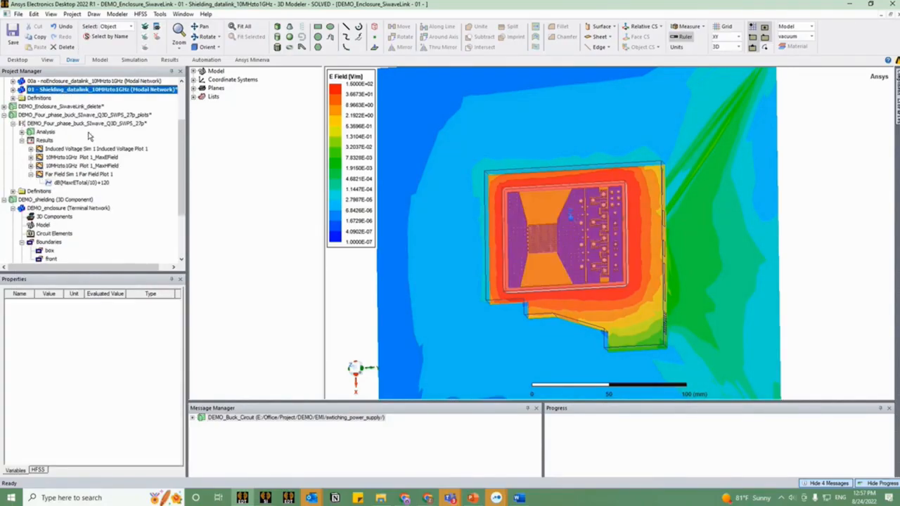
scroll(90, 138, "up", 3)
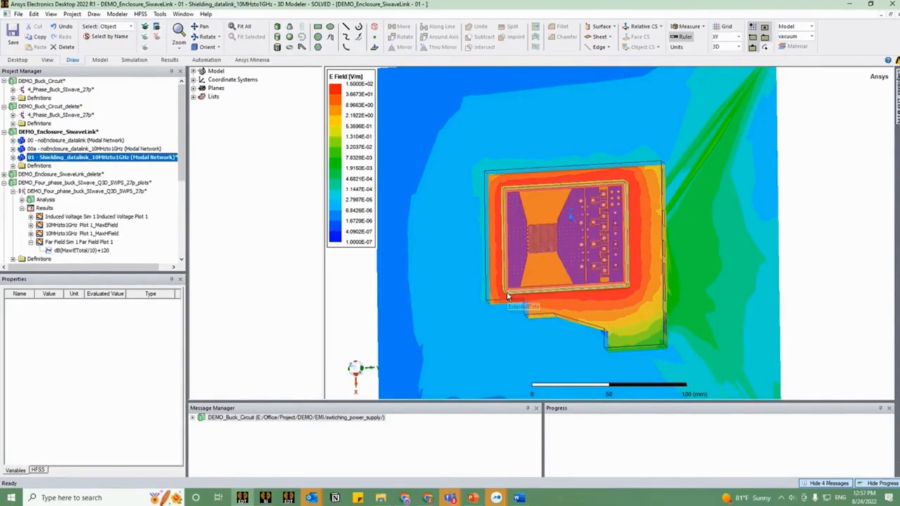
left_click_drag(509, 296, 751, 296)
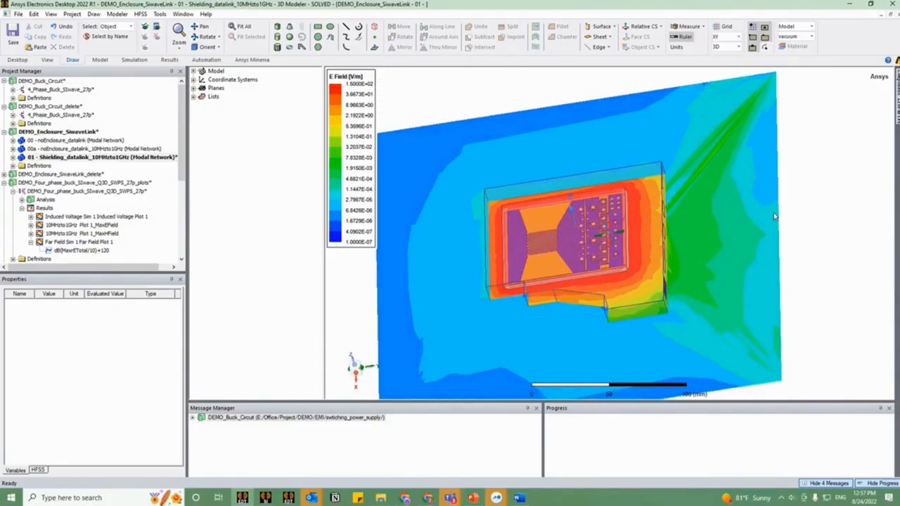
left_click_drag(775, 217, 550, 336)
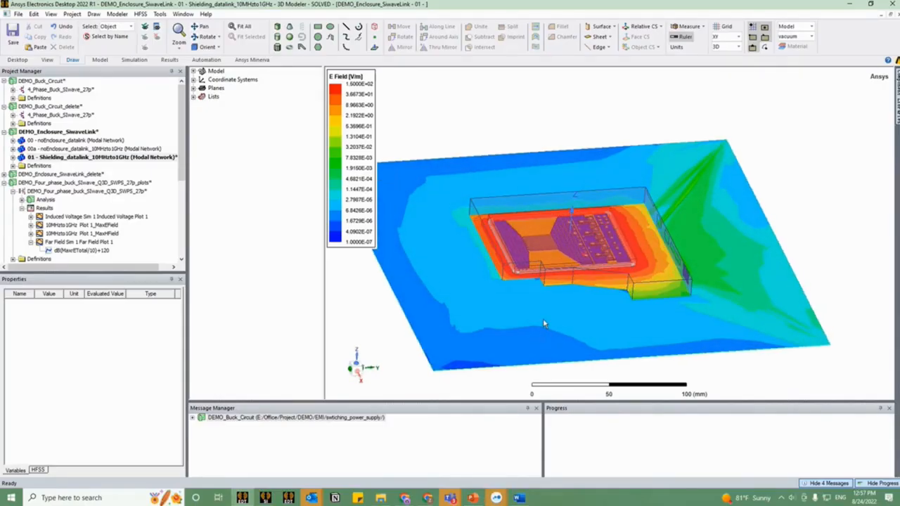